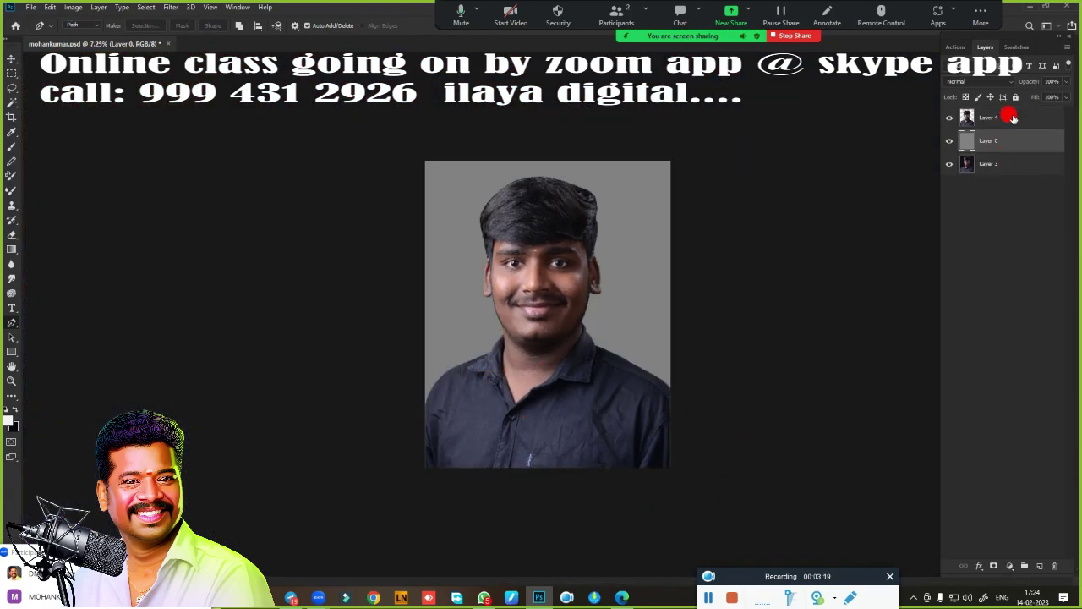
- Select Layer 4 and reset the Huion pen pressure curve to linear in a Photoshop profile
click(1013, 118)
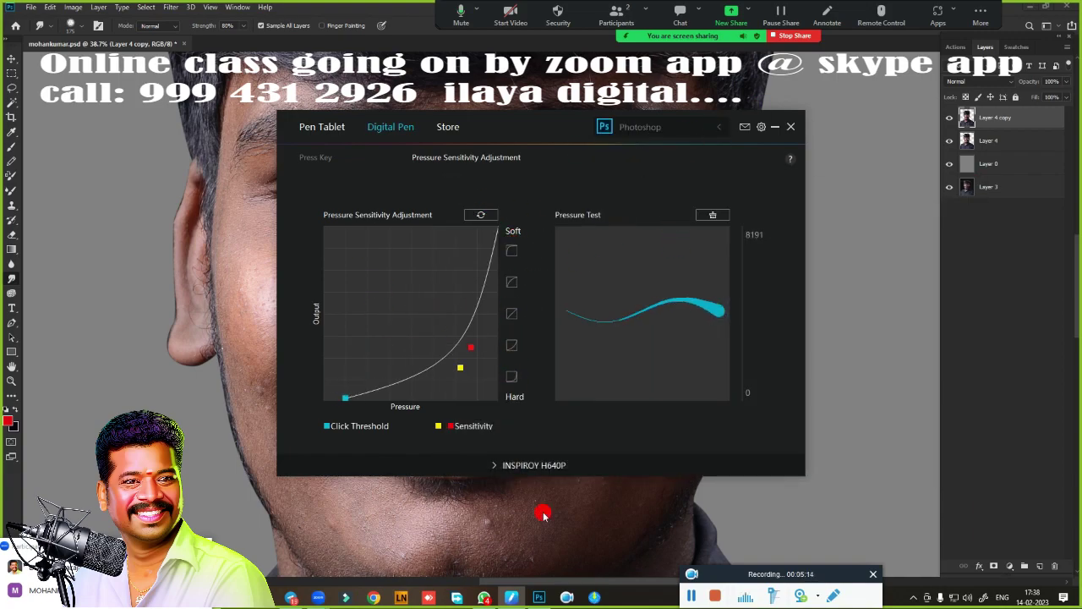
click(481, 214)
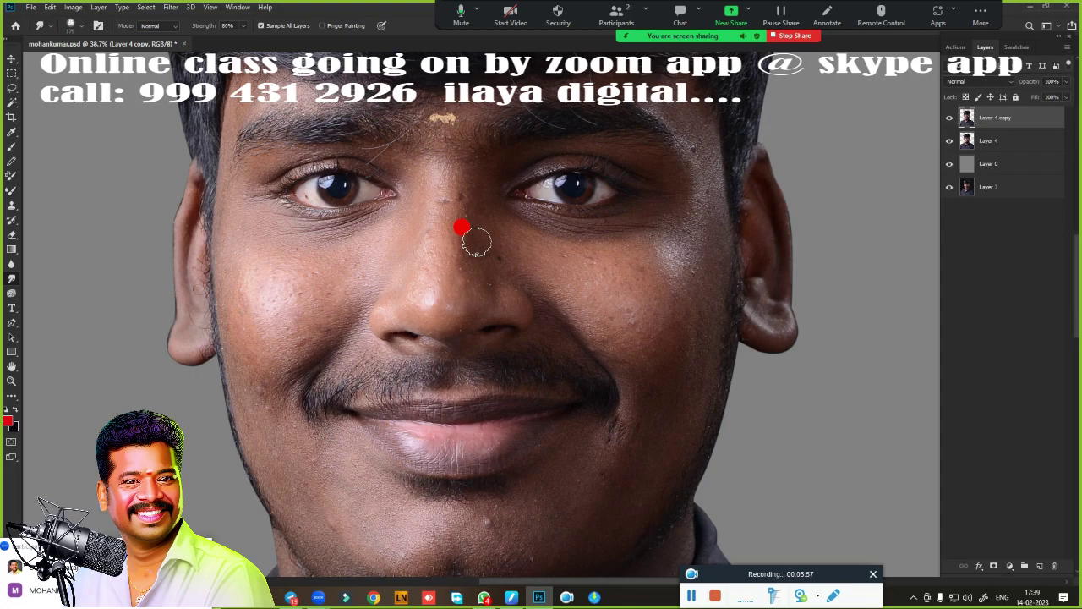
- Apply Camera Raw to the portrait copy: Shadows +57, Whites -27, Blacks -24, Dehaze +4, Temperature +8
click(171, 7)
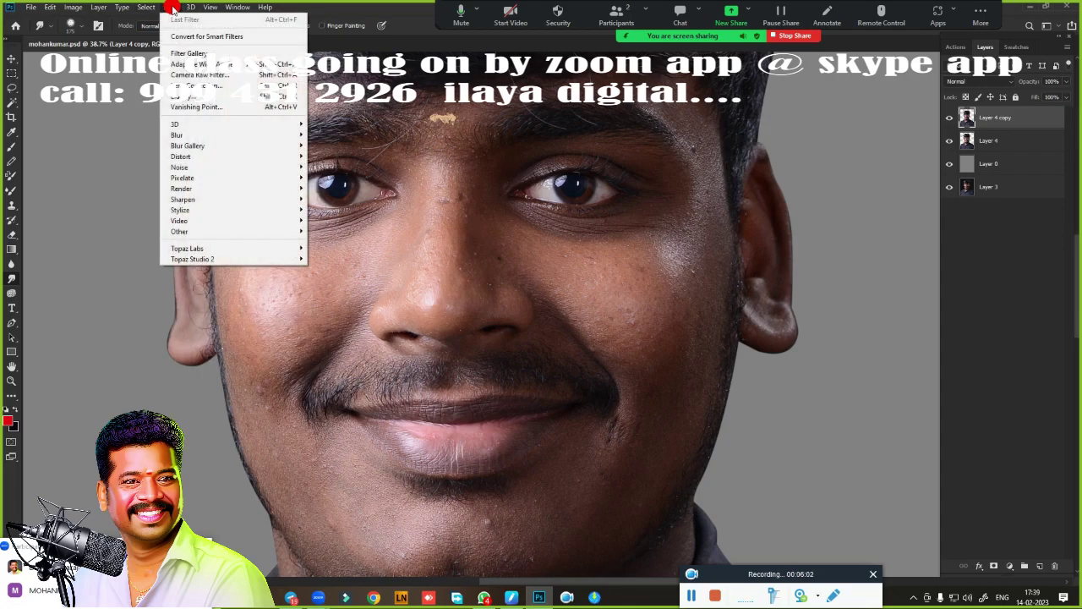
click(203, 82)
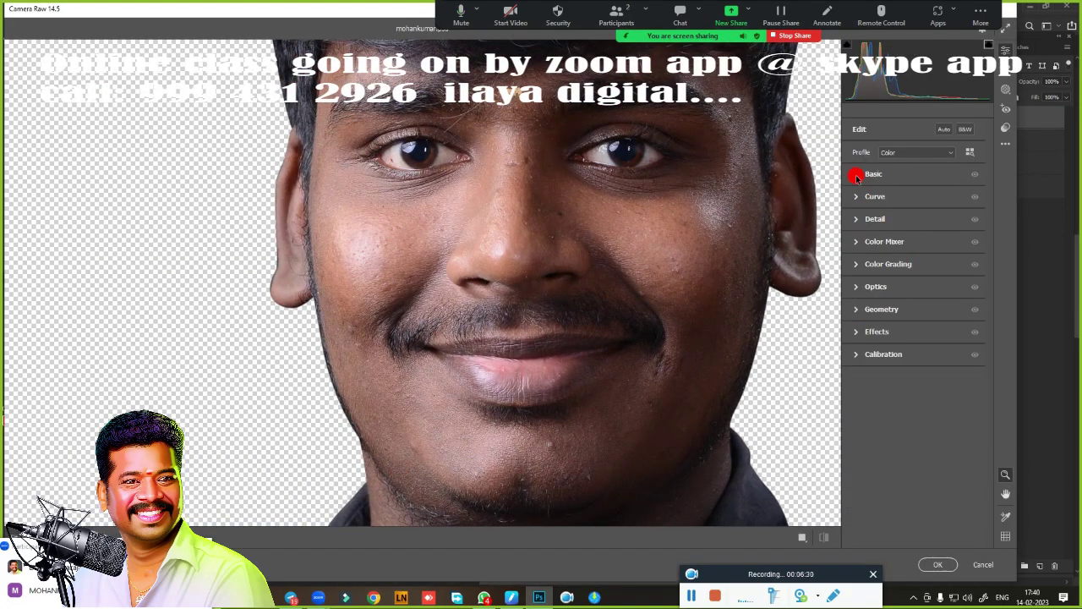
click(857, 175)
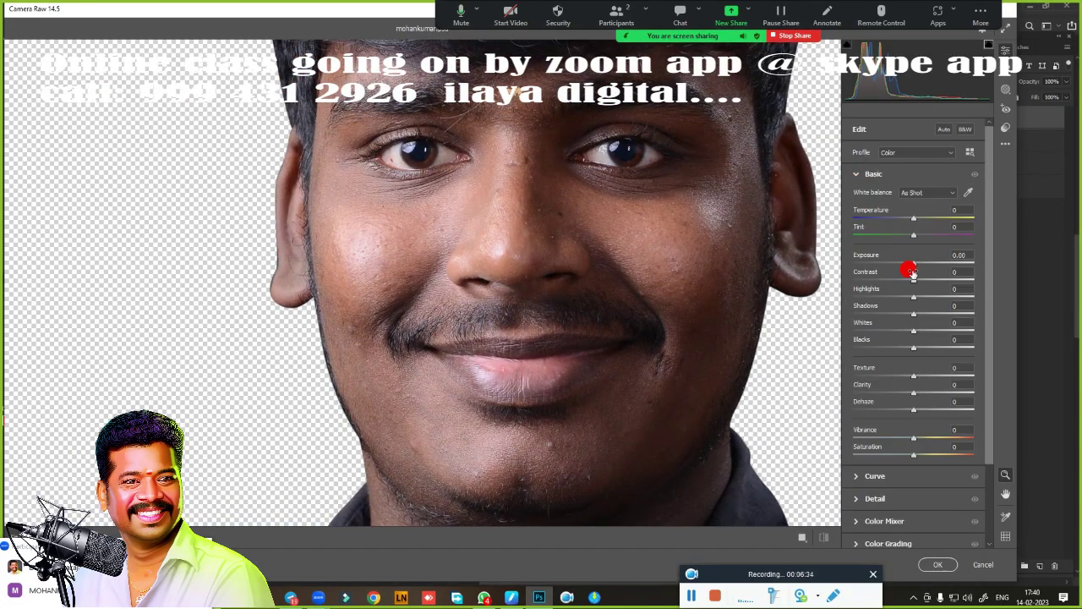
mouse_move(905, 270)
mouse_down()
mouse_move(937, 259)
mouse_move(916, 300)
mouse_move(947, 321)
mouse_up()
drag(913, 331, 897, 331)
drag(913, 348, 899, 348)
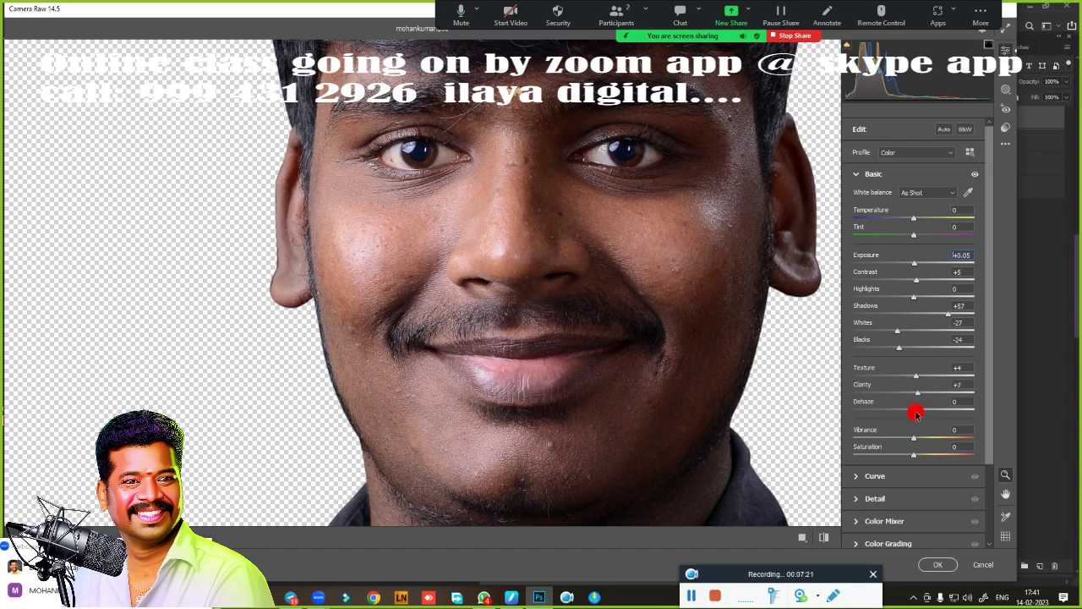
drag(915, 413, 917, 412)
drag(913, 218, 916, 233)
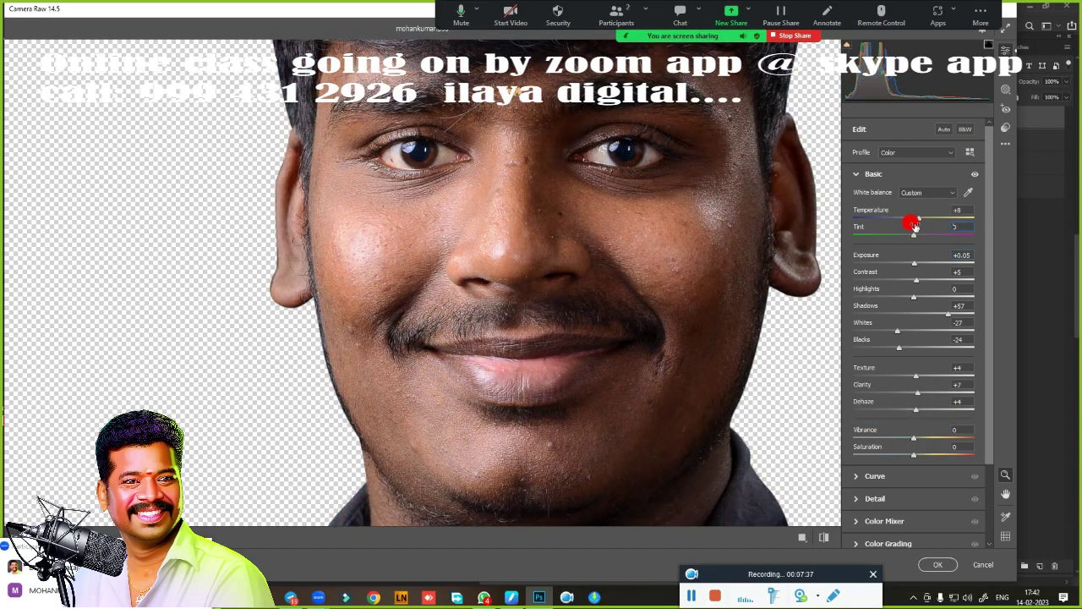
click(938, 564)
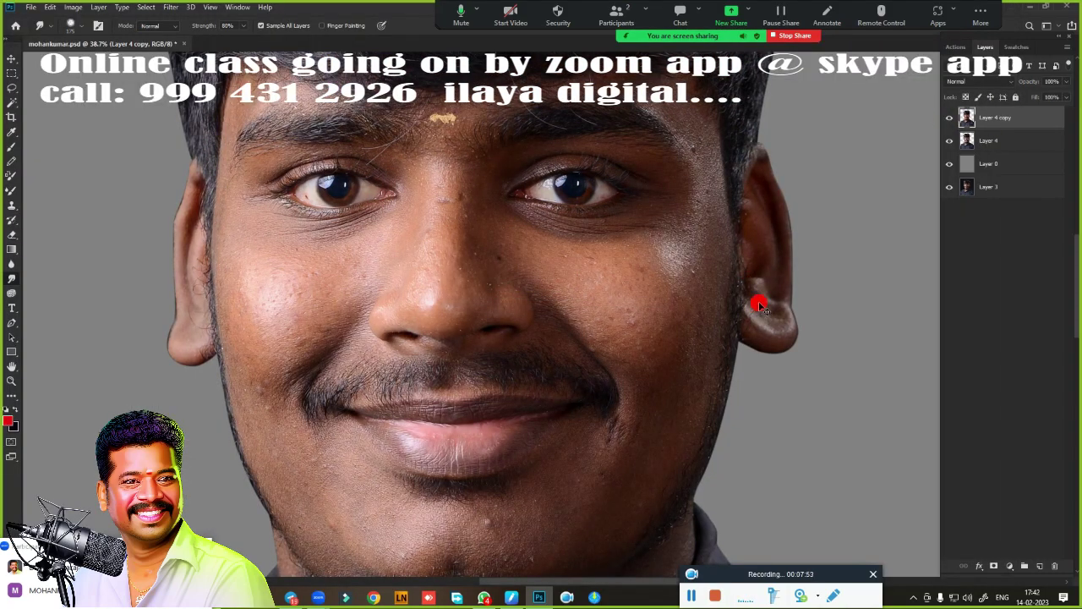
- Duplicate the Camera Raw-corrected portrait layer
key(ctrl+j)
scroll(701, 213, down, 2)
scroll(652, 367, up, 5)
scroll(638, 290, up, 1)
- Set up a Very Wet, Light Mix Mixer Brush and dock Brush Settings beside Layers
key(p)
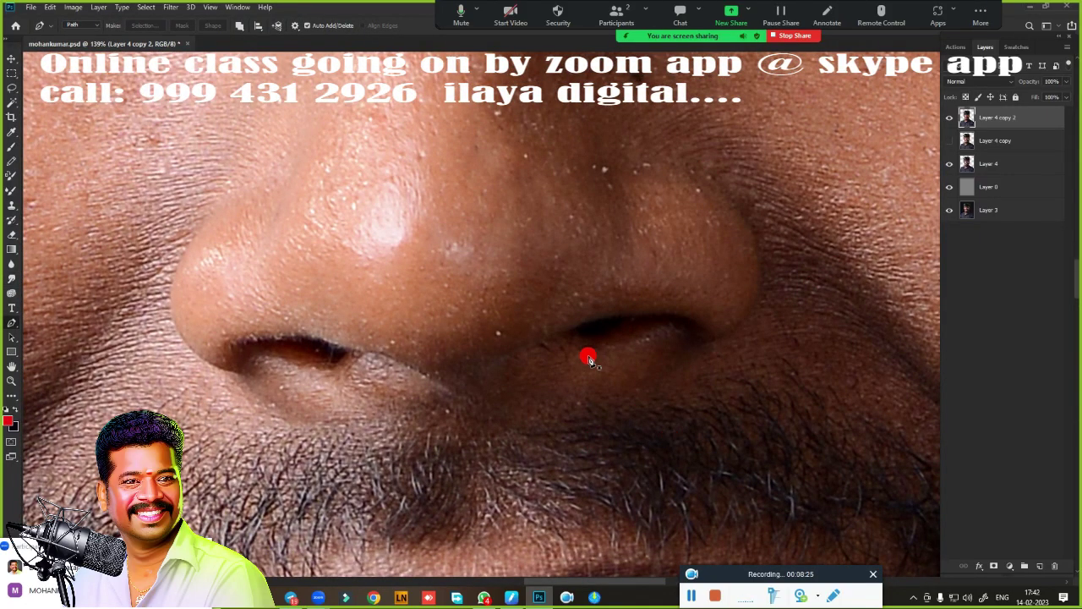
scroll(589, 359, down, 2)
key(b)
right_click(507, 270)
key(Escape)
key(F5)
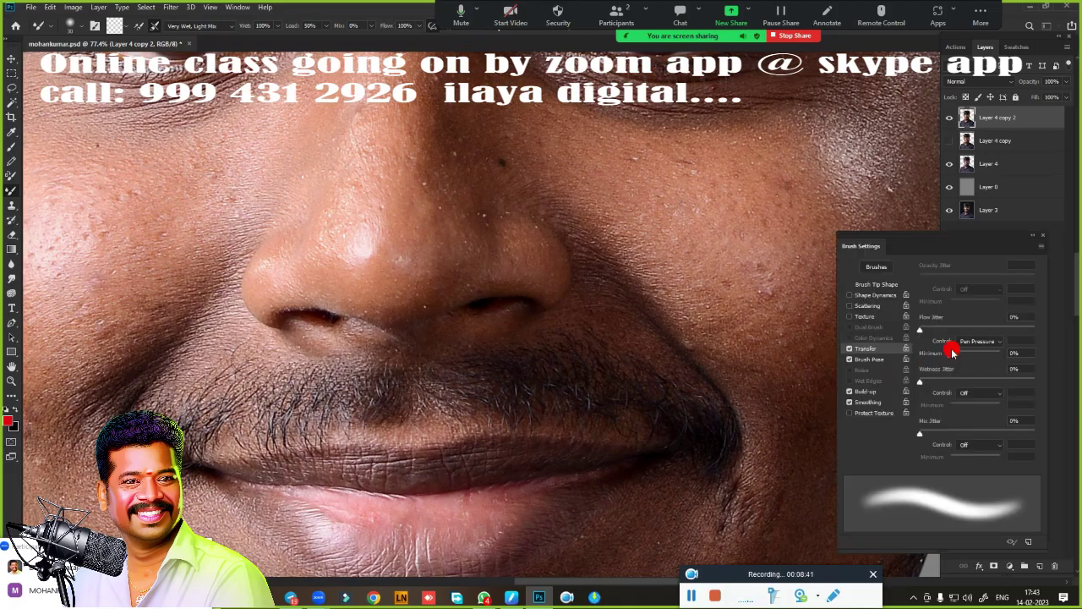
mouse_move(879, 245)
mouse_down()
mouse_move(892, 96)
mouse_move(575, 155)
mouse_up()
key(F5)
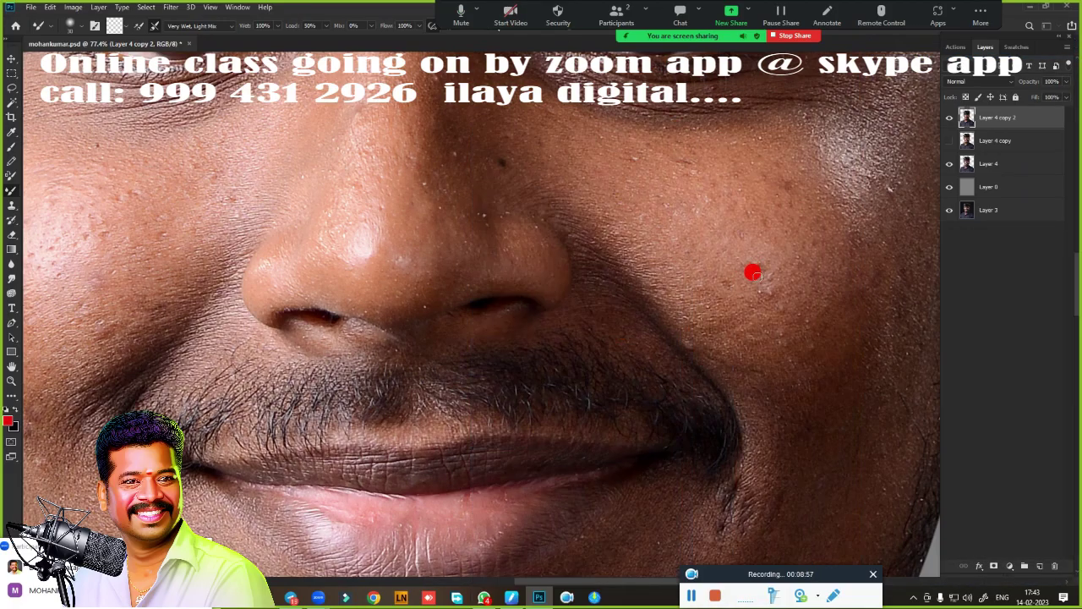
scroll(558, 295, up, 3)
scroll(577, 372, up, 2)
scroll(579, 372, down, 1)
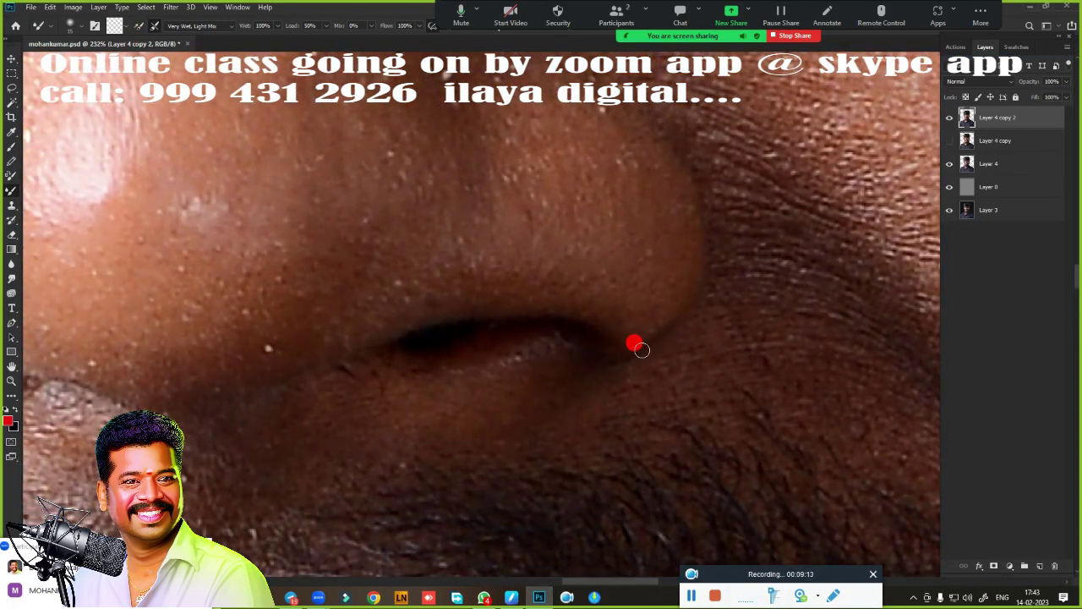
- Add an empty Layer 5 on top and zoom in on the lips
key(ctrl+shift+alt+n)
scroll(598, 383, up, 1)
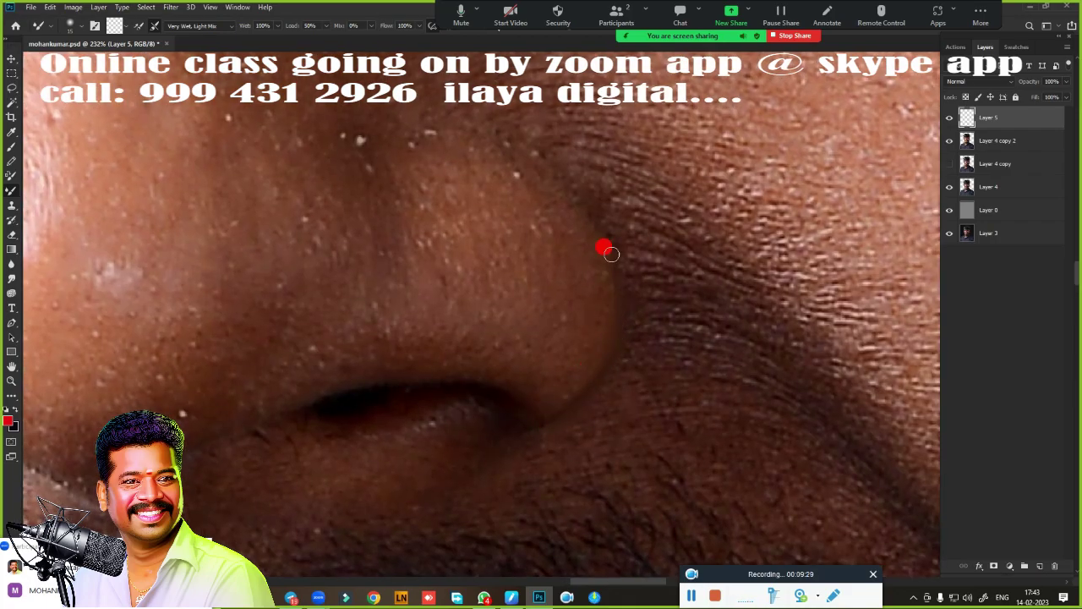
scroll(686, 333, up, 1)
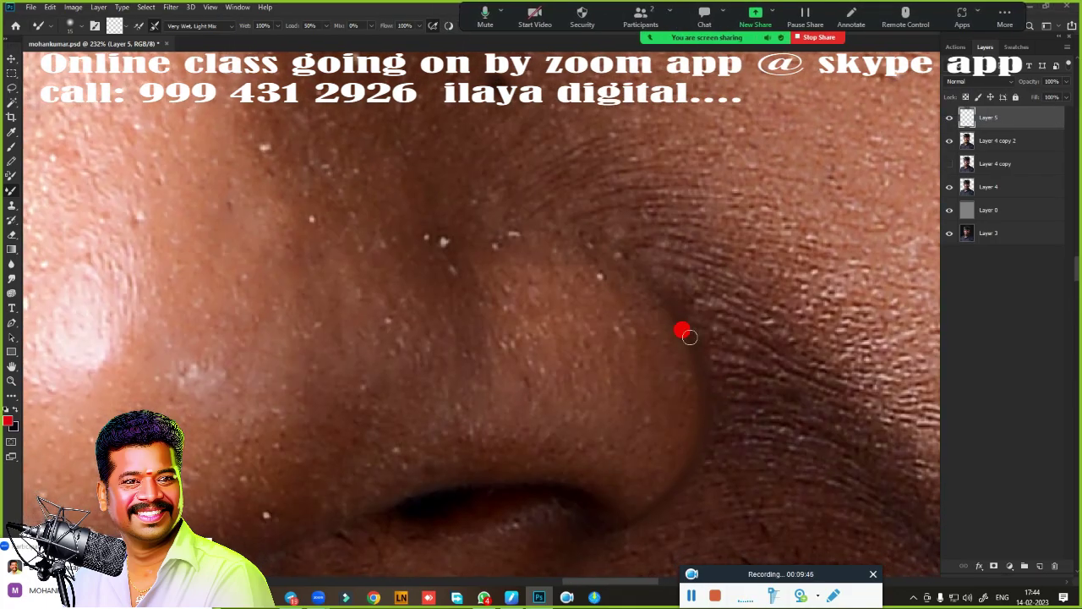
scroll(620, 255, down, 3)
scroll(622, 305, up, 4)
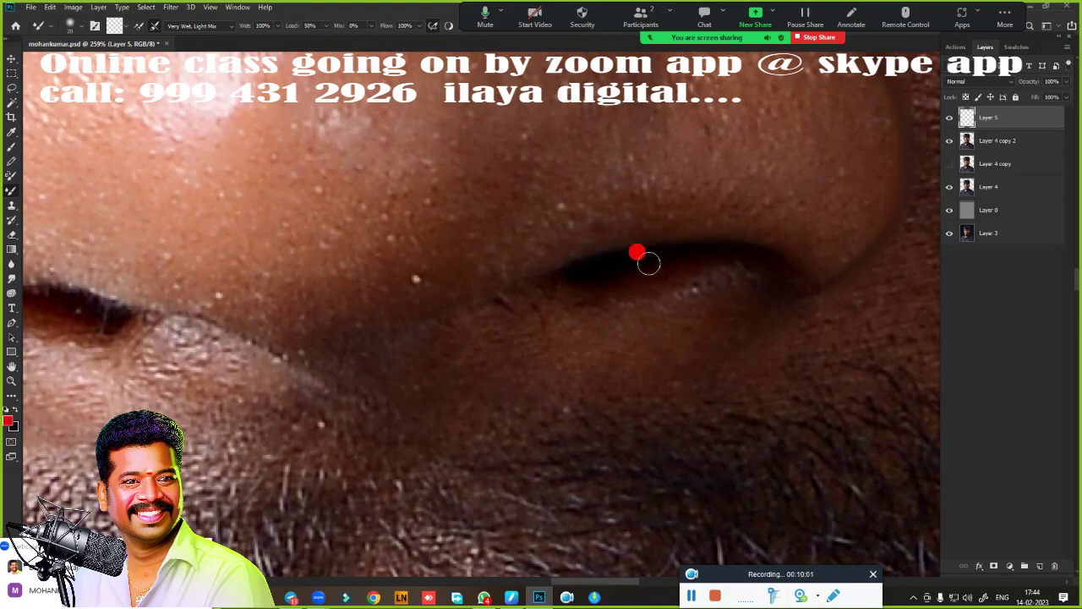
scroll(369, 308, up, 2)
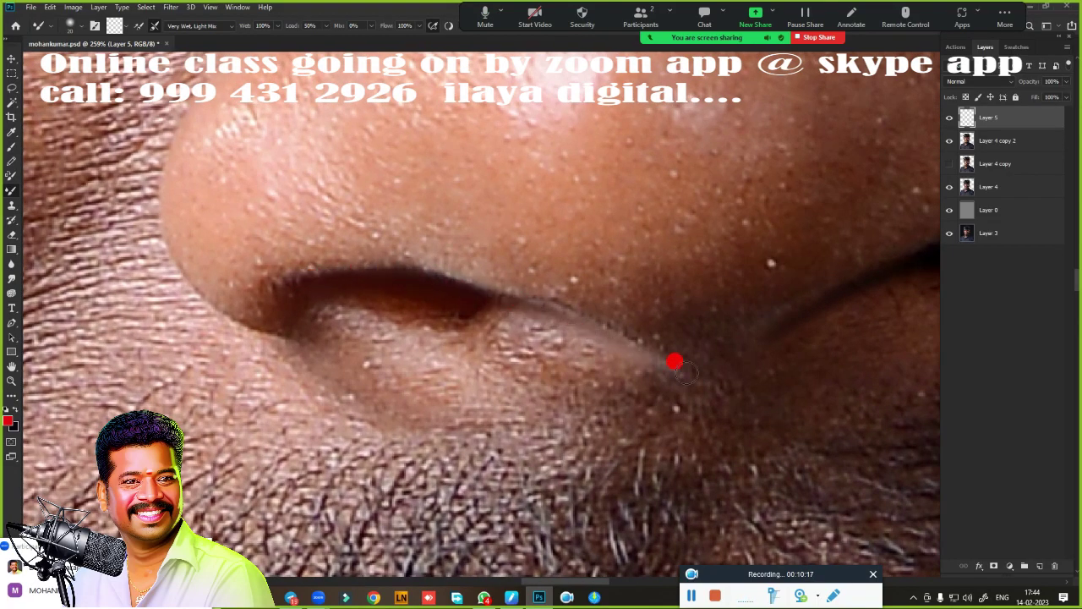
scroll(445, 380, down, 2)
scroll(338, 313, down, 1)
scroll(589, 327, down, 2)
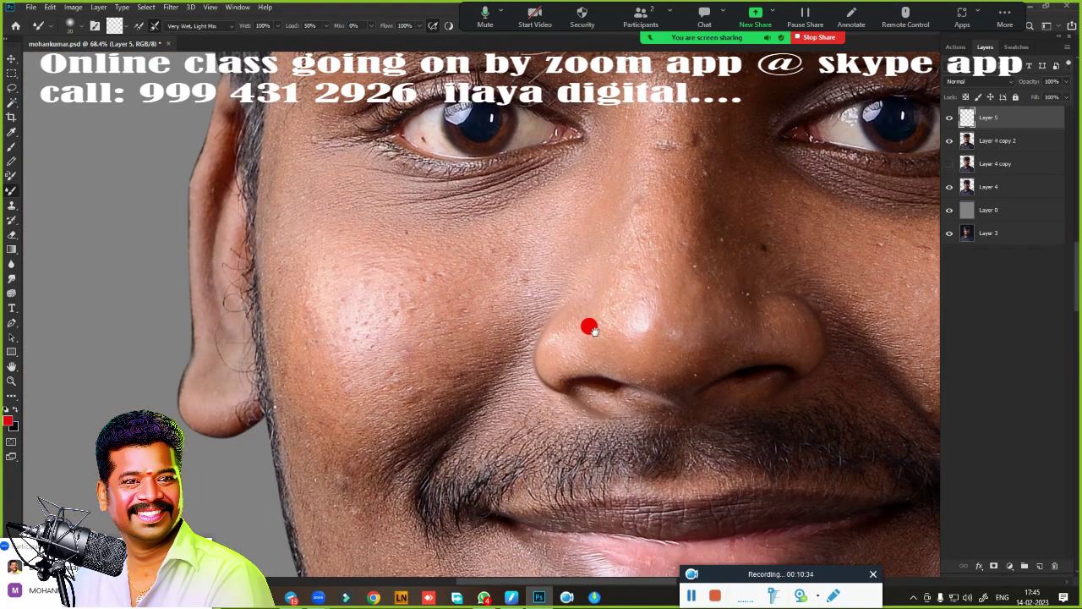
scroll(376, 225, up, 2)
scroll(621, 302, up, 2)
scroll(481, 177, down, 1)
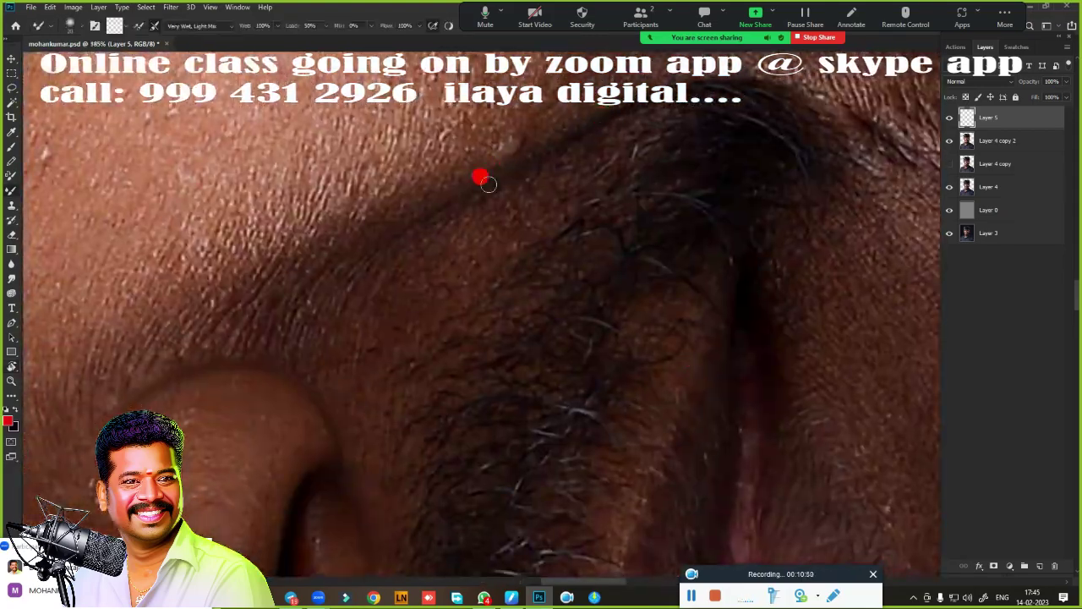
scroll(679, 160, down, 1)
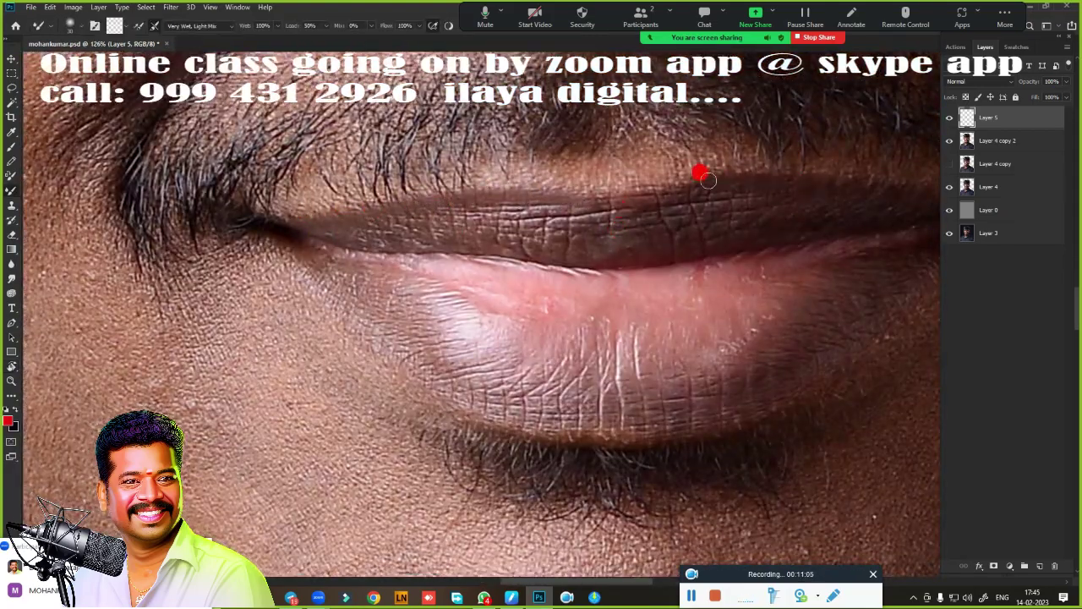
drag(701, 171, 506, 205)
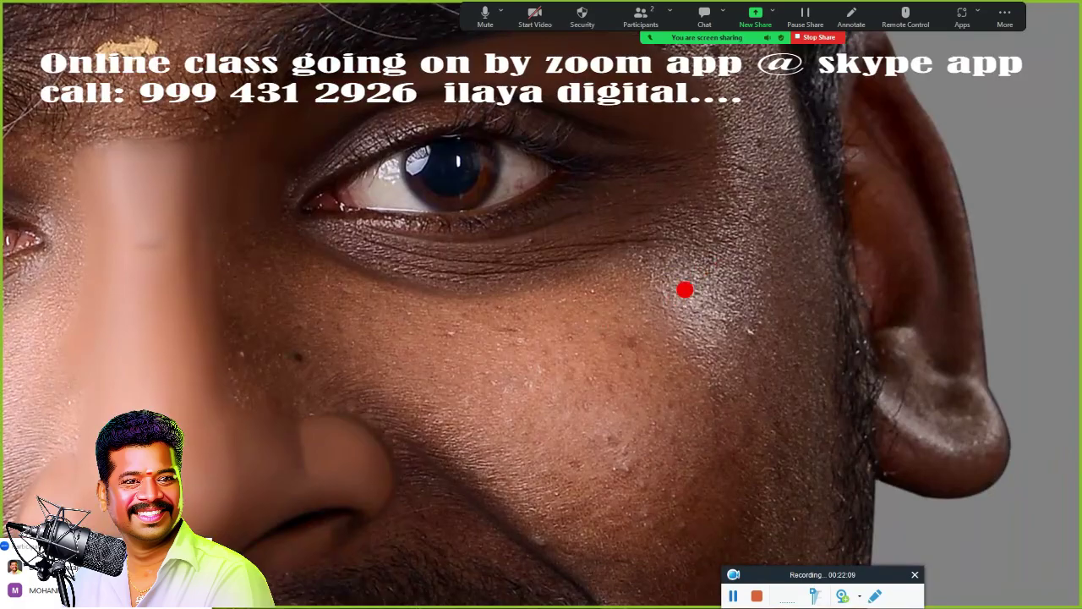
- Smudge the cheek, nasolabial fold and skin around the cheek mole into smooth painted skin
click(690, 296)
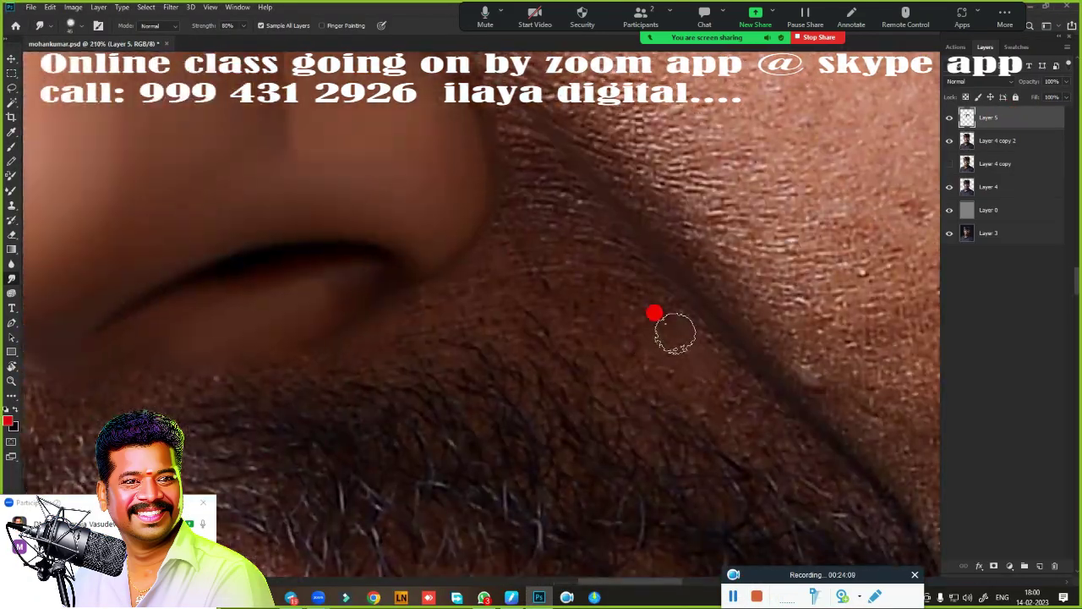
mouse_move(612, 278)
mouse_down()
mouse_move(543, 278)
mouse_move(355, 318)
mouse_up()
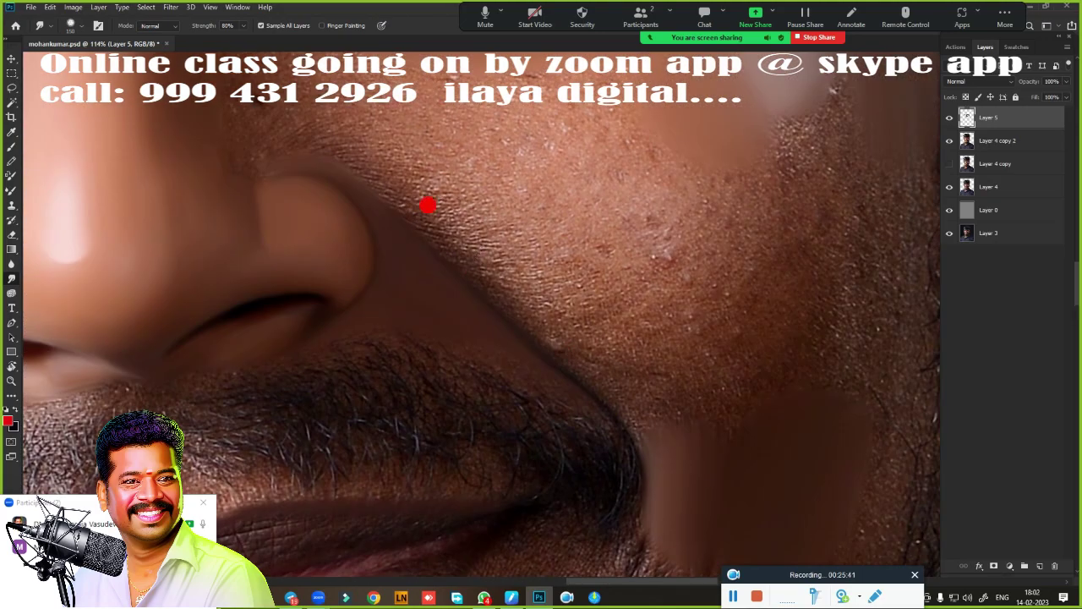
drag(428, 205, 637, 437)
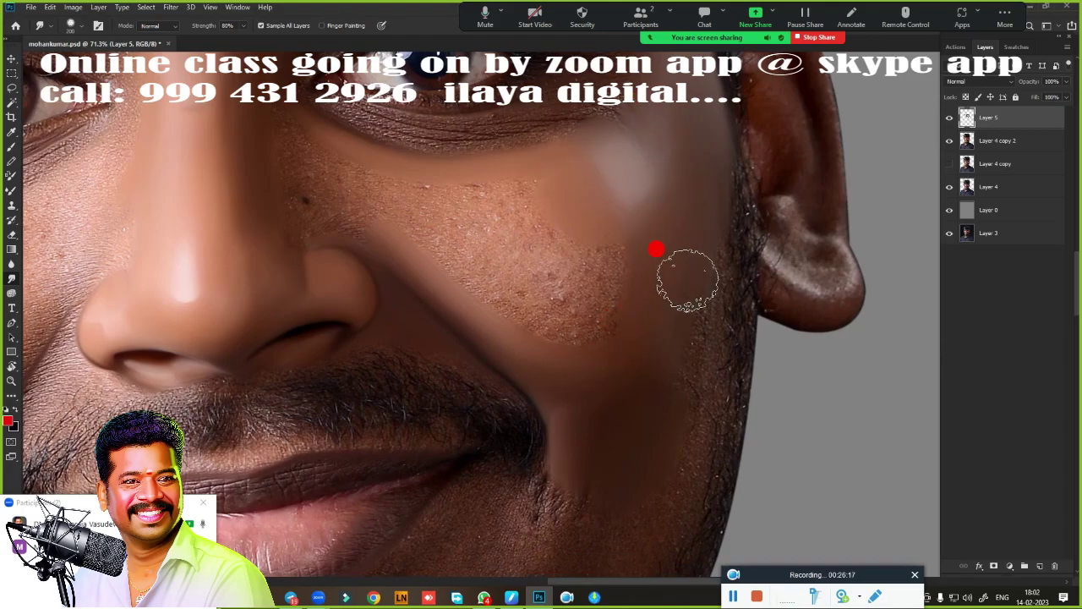
mouse_move(617, 264)
mouse_down()
mouse_move(507, 167)
mouse_move(381, 200)
mouse_move(560, 294)
mouse_up()
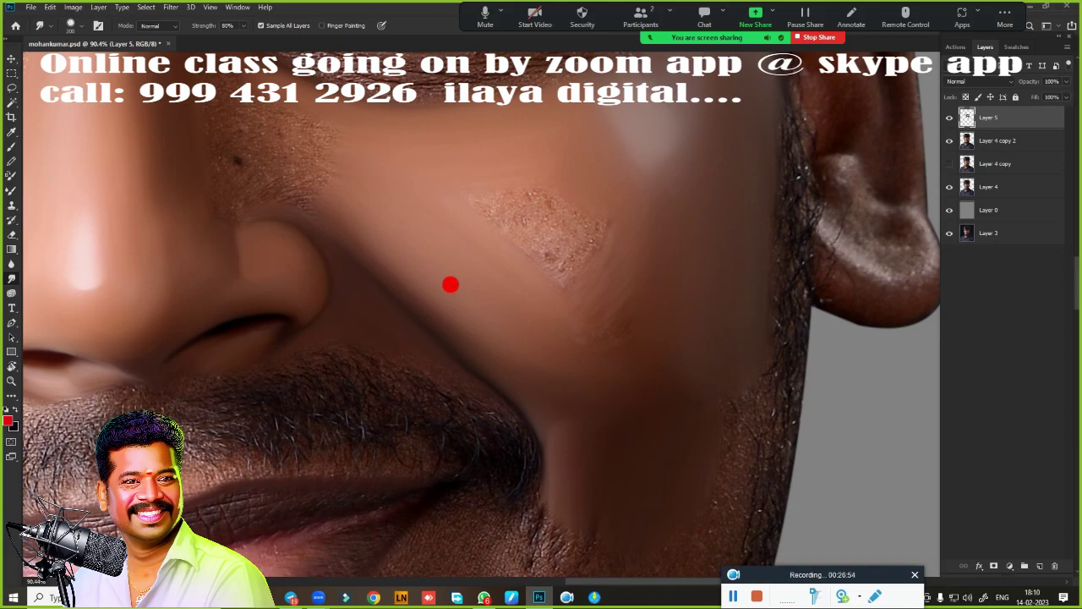
mouse_move(449, 284)
mouse_down()
mouse_move(558, 271)
mouse_move(553, 174)
mouse_move(476, 164)
mouse_move(502, 158)
mouse_up()
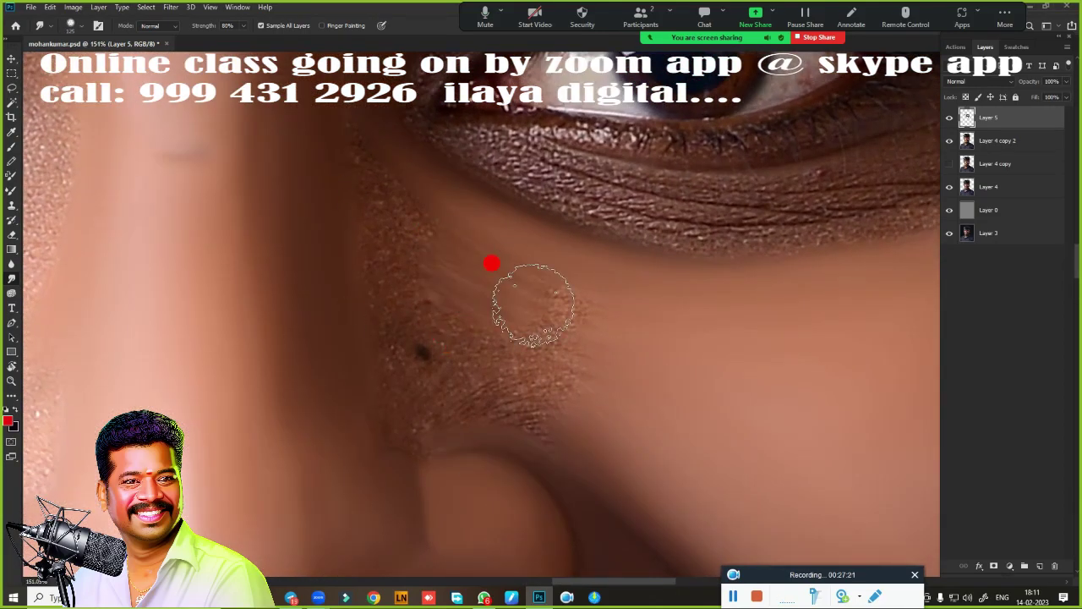
drag(502, 290, 505, 322)
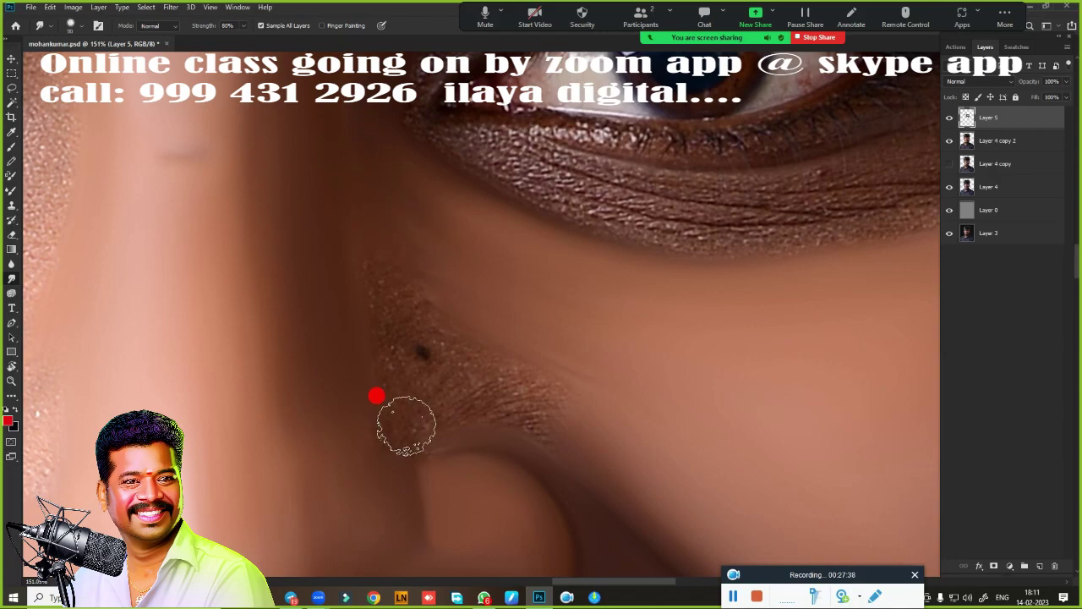
mouse_move(405, 426)
mouse_down()
mouse_move(483, 350)
mouse_move(425, 242)
mouse_move(380, 437)
mouse_move(506, 429)
mouse_up()
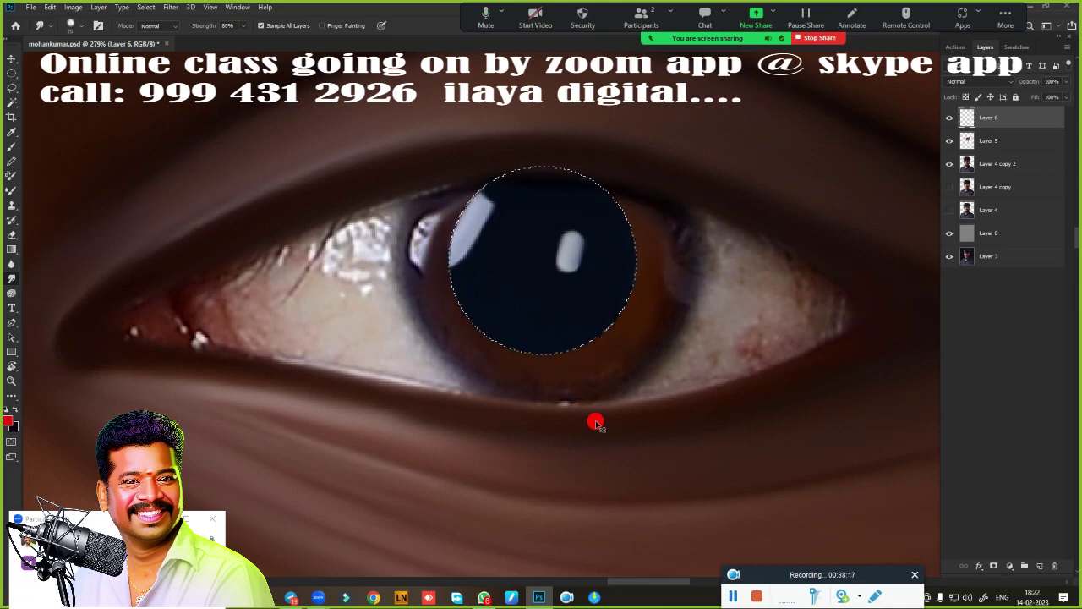
- Replace the pupil selection with a circular marquee around the whole iris
key(m)
key(ctrl+d)
drag(666, 416, 669, 429)
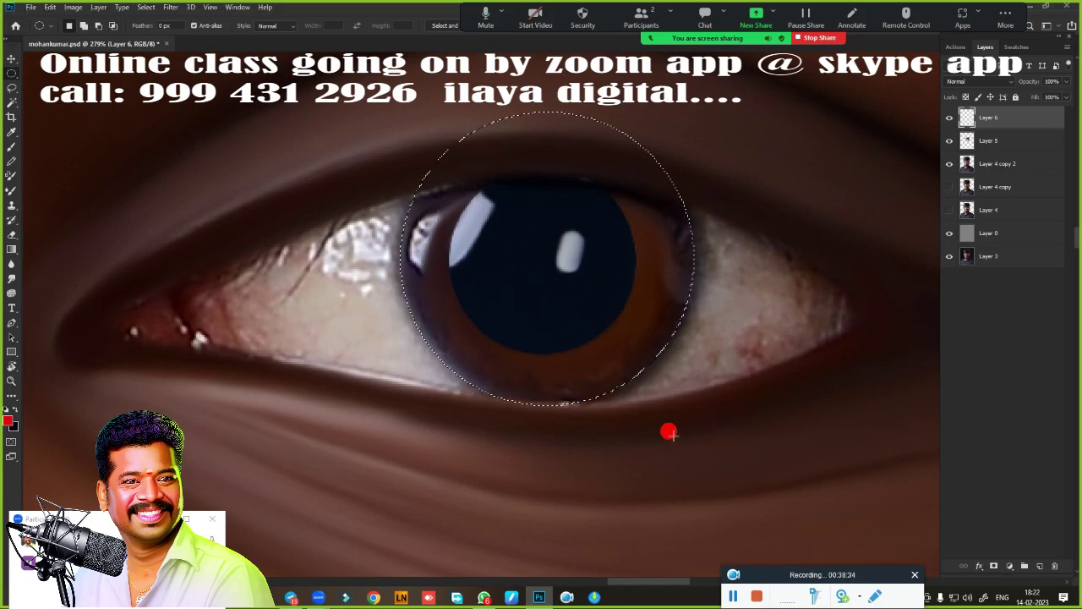
key(r)
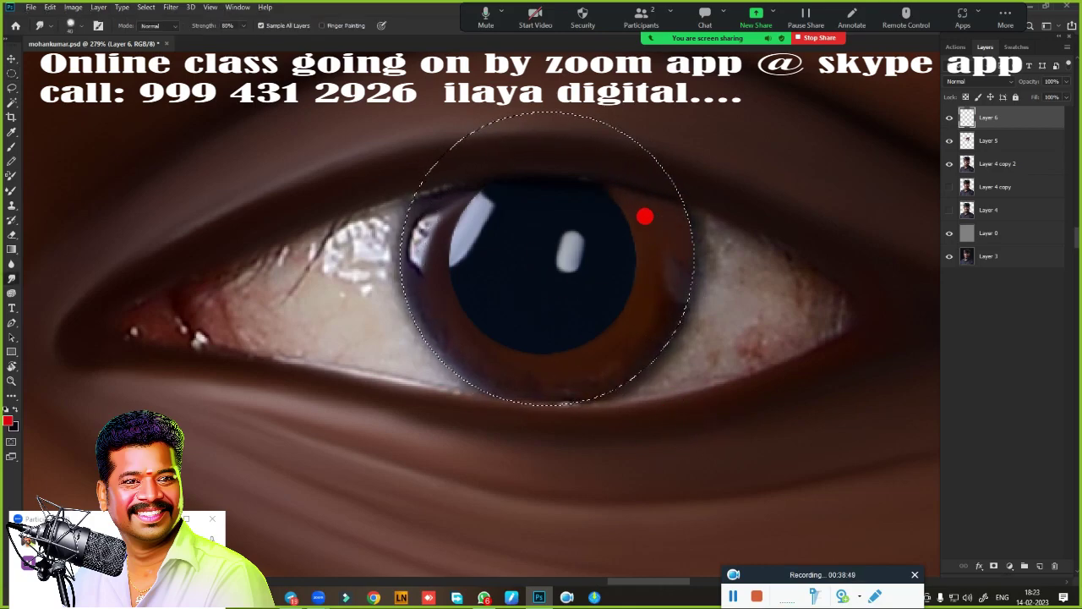
- Smudge the iris edges and the eye-white highlight into smooth blended brown strokes
drag(433, 293, 425, 222)
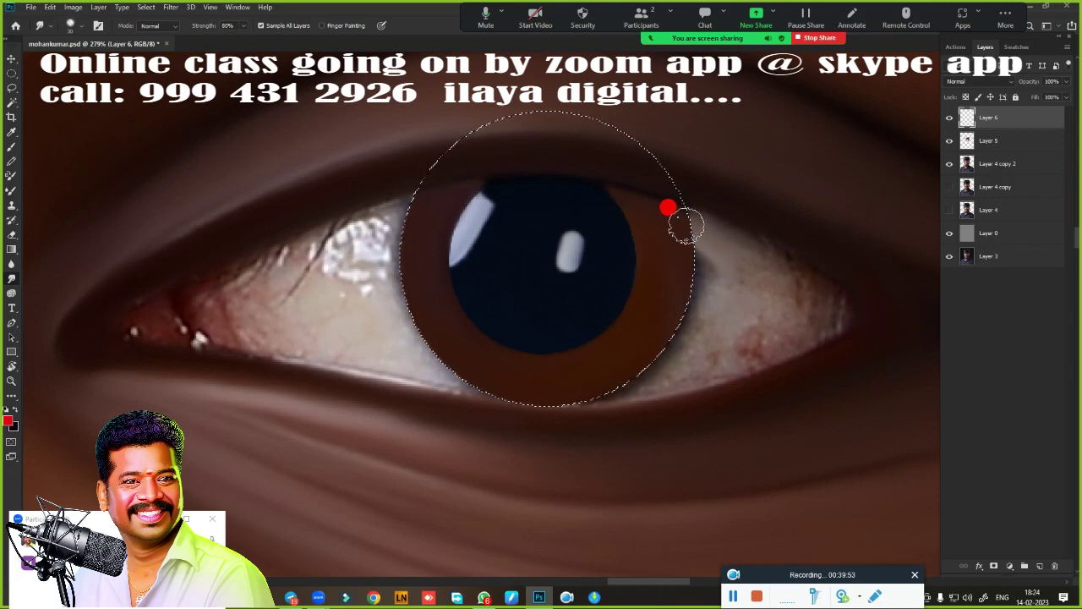
drag(685, 224, 661, 353)
drag(353, 281, 402, 316)
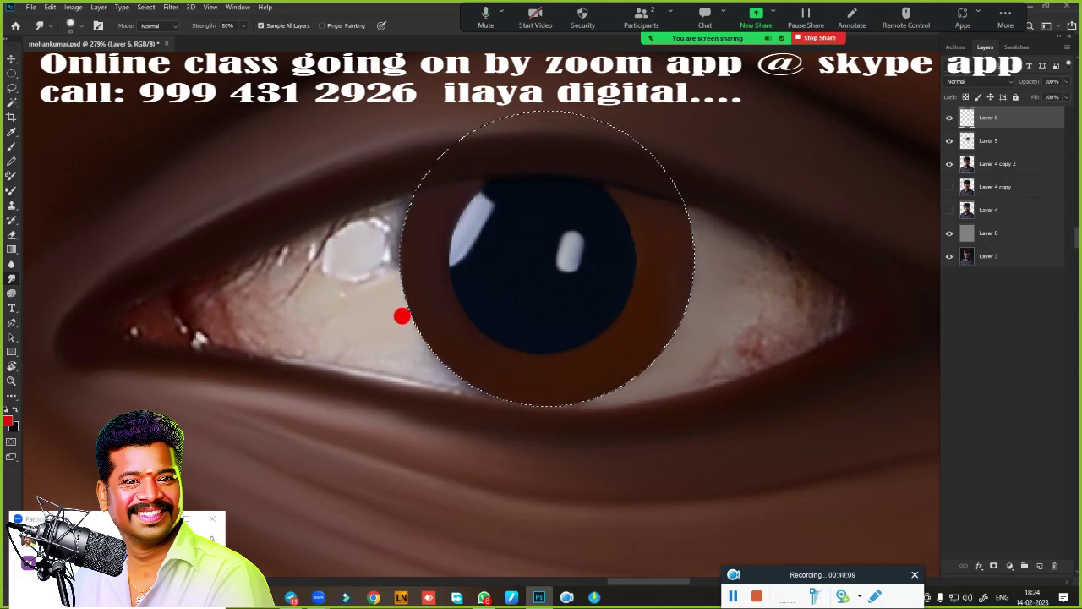
drag(348, 255, 371, 223)
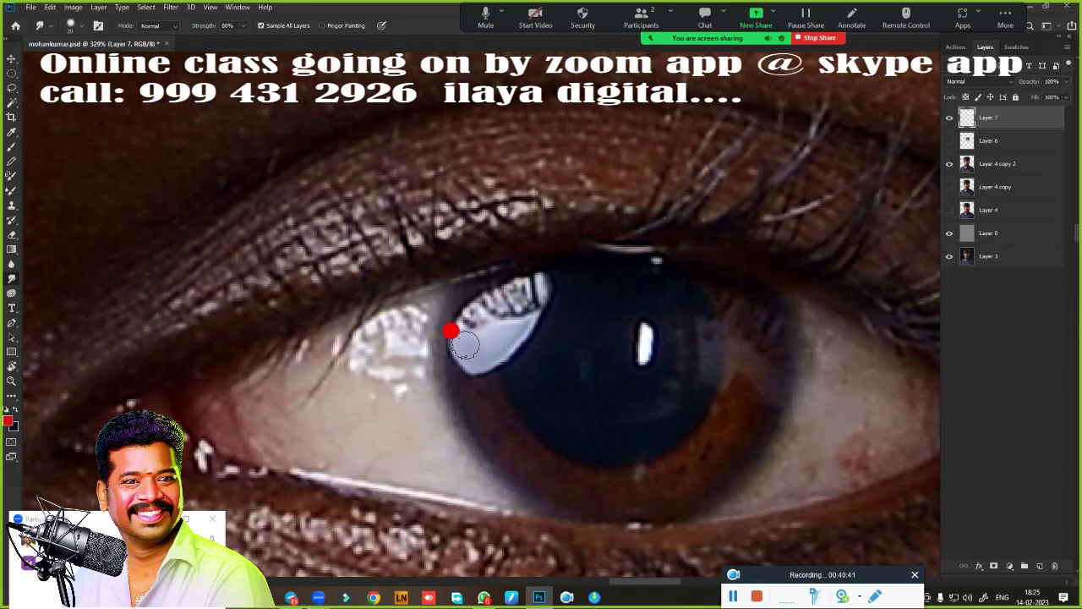
- Smear the eye highlight up across the iris and smooth the catchlight on Layer 7
drag(450, 330, 527, 284)
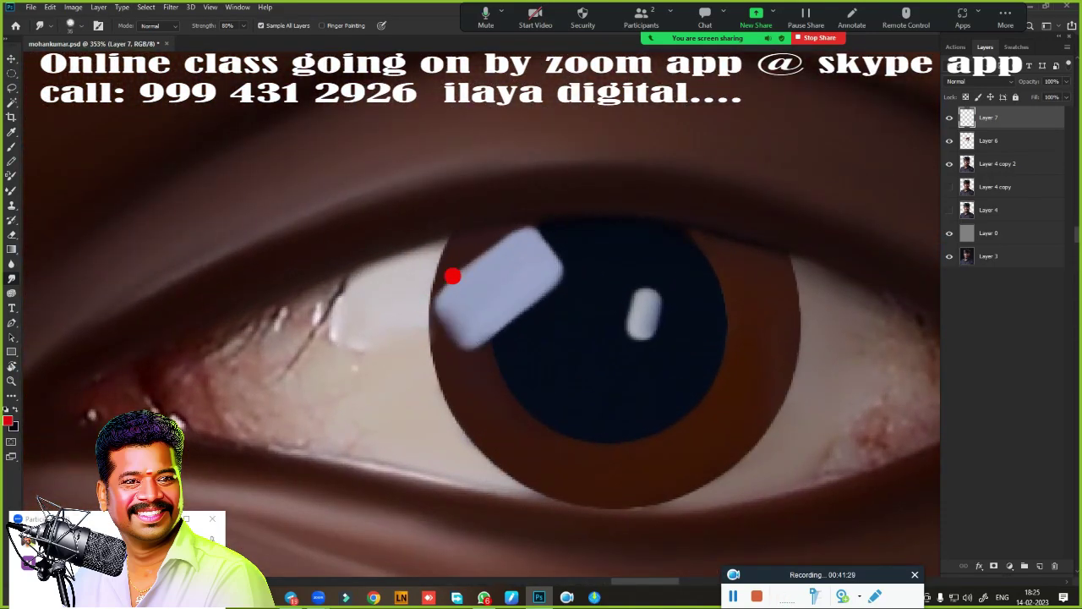
mouse_move(452, 276)
mouse_down()
mouse_move(507, 232)
mouse_move(464, 261)
mouse_up()
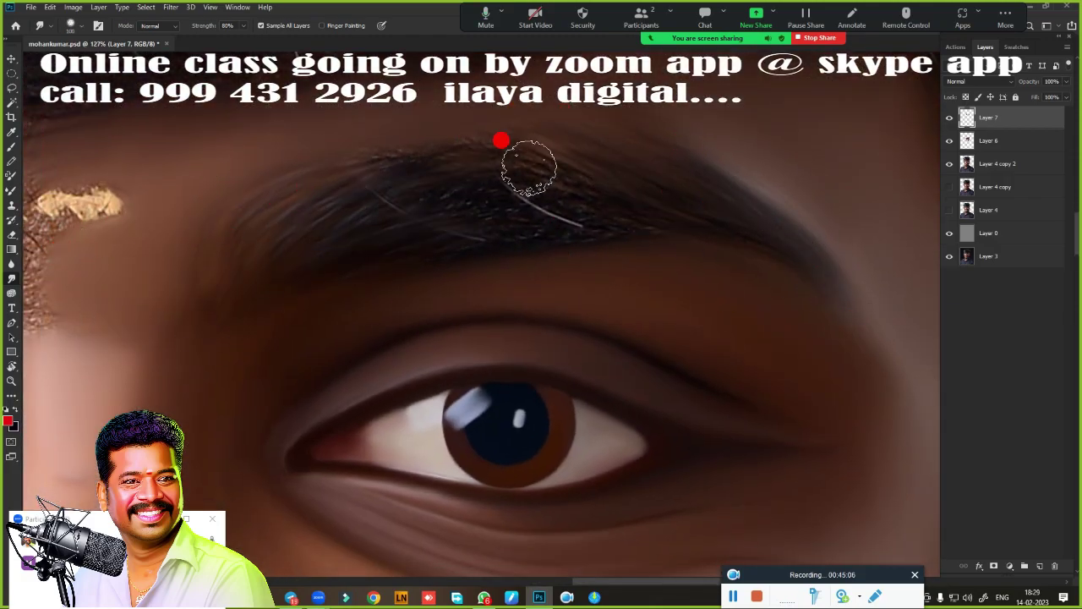
- Blend the eyebrow's light hairs into a soft, dark painted shape with one smudge stroke
drag(528, 166, 705, 231)
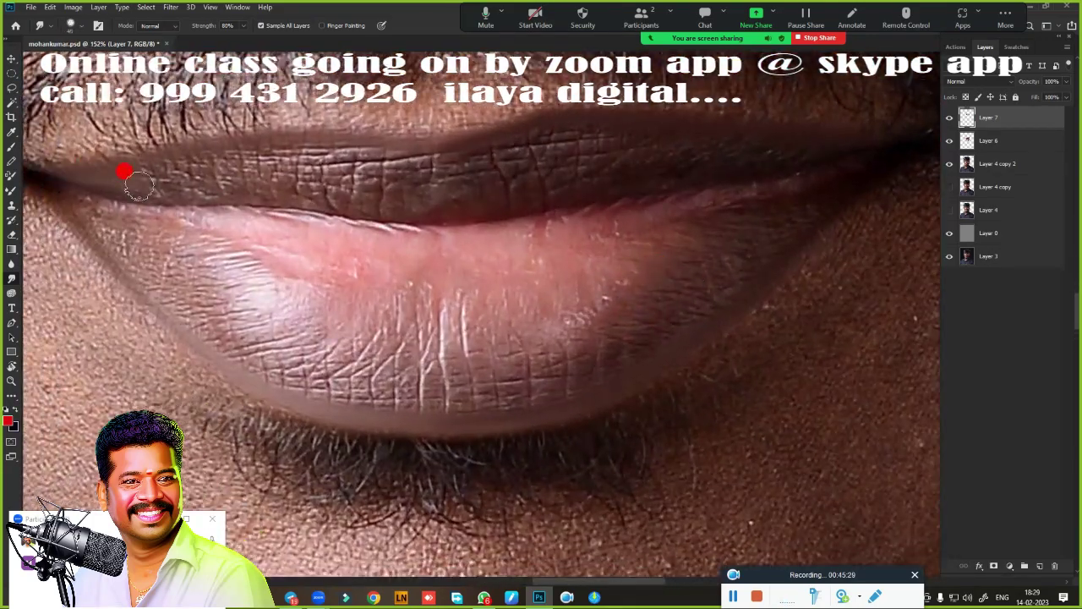
- Smudge the upper lip's texture smooth across its left and right parts
drag(271, 167, 347, 173)
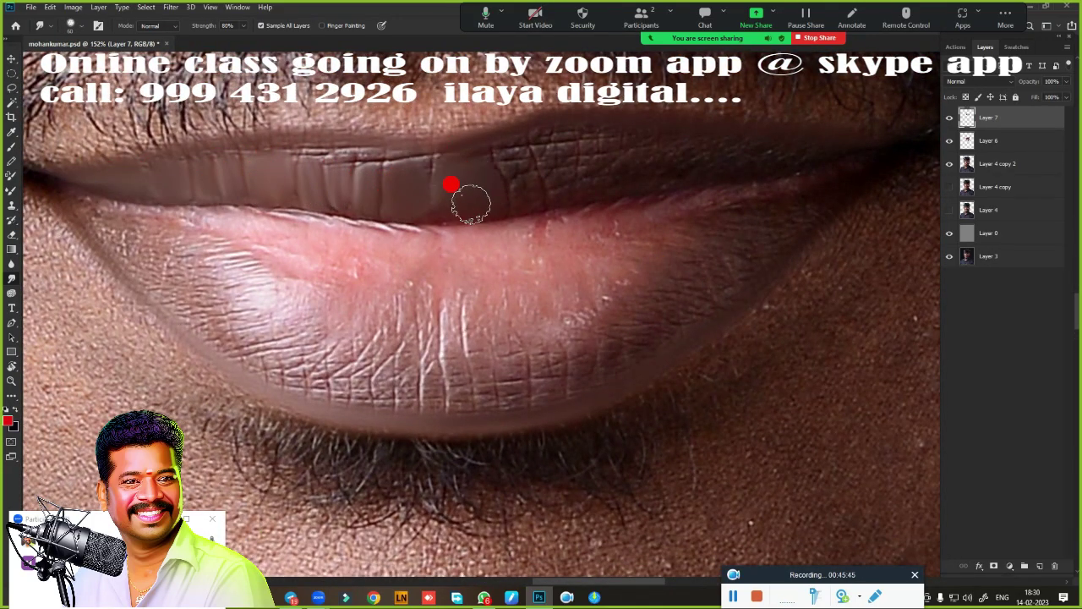
drag(451, 184, 684, 153)
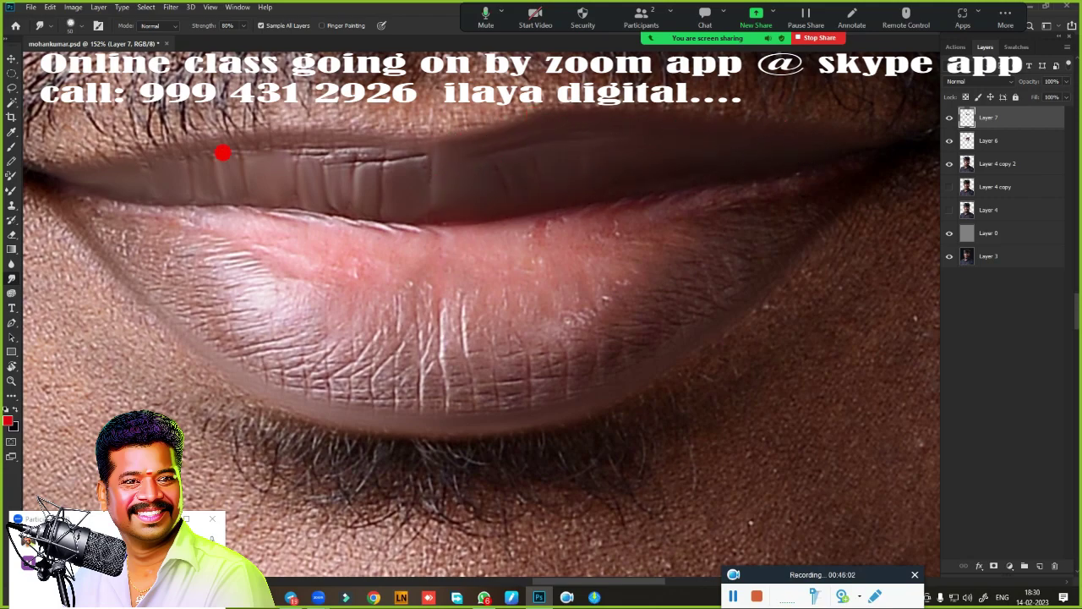
drag(427, 165, 275, 161)
- Smooth the lower lip's creases and cracks out to its right corner
mouse_move(479, 228)
mouse_down()
mouse_move(550, 203)
mouse_move(268, 211)
mouse_move(242, 280)
mouse_move(459, 285)
mouse_move(589, 257)
mouse_up()
mouse_move(96, 203)
mouse_down()
mouse_move(169, 291)
mouse_move(95, 193)
mouse_up()
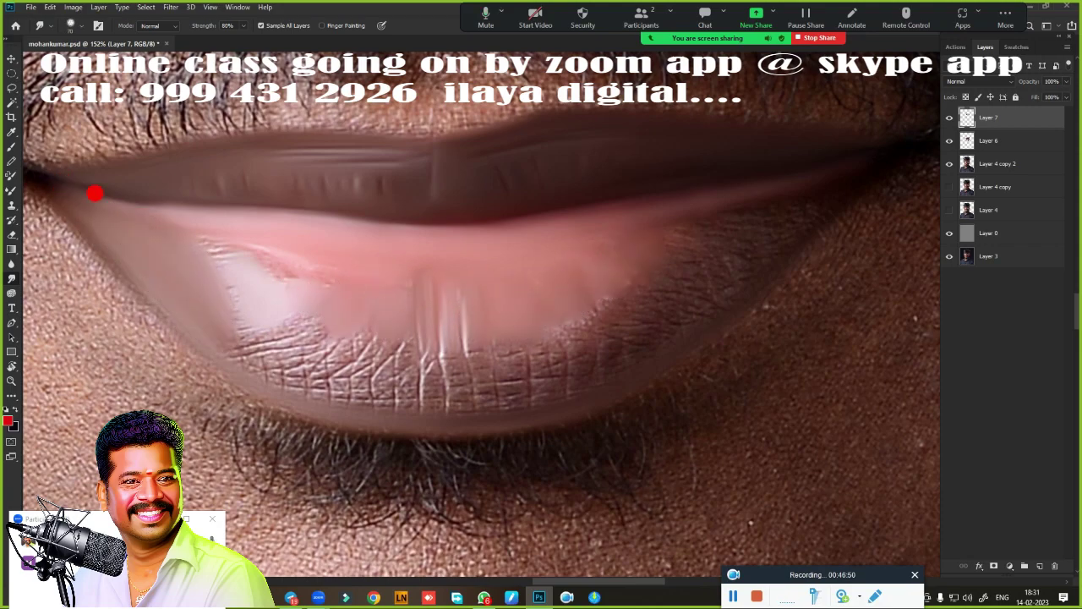
drag(242, 233, 666, 298)
mouse_move(625, 328)
mouse_down()
mouse_move(527, 355)
mouse_move(282, 329)
mouse_move(416, 313)
mouse_up()
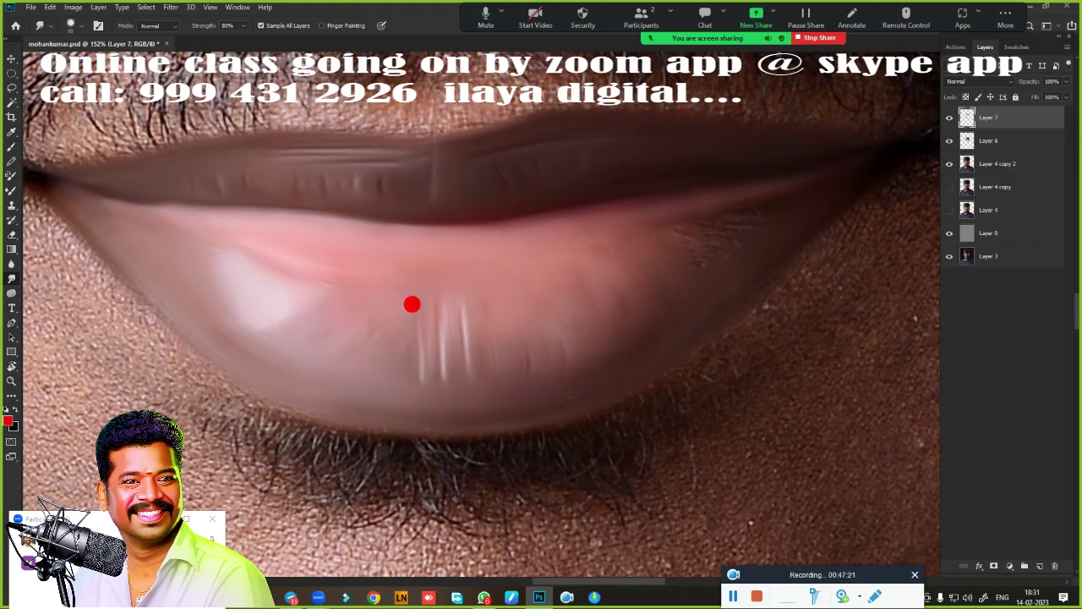
drag(544, 328, 835, 150)
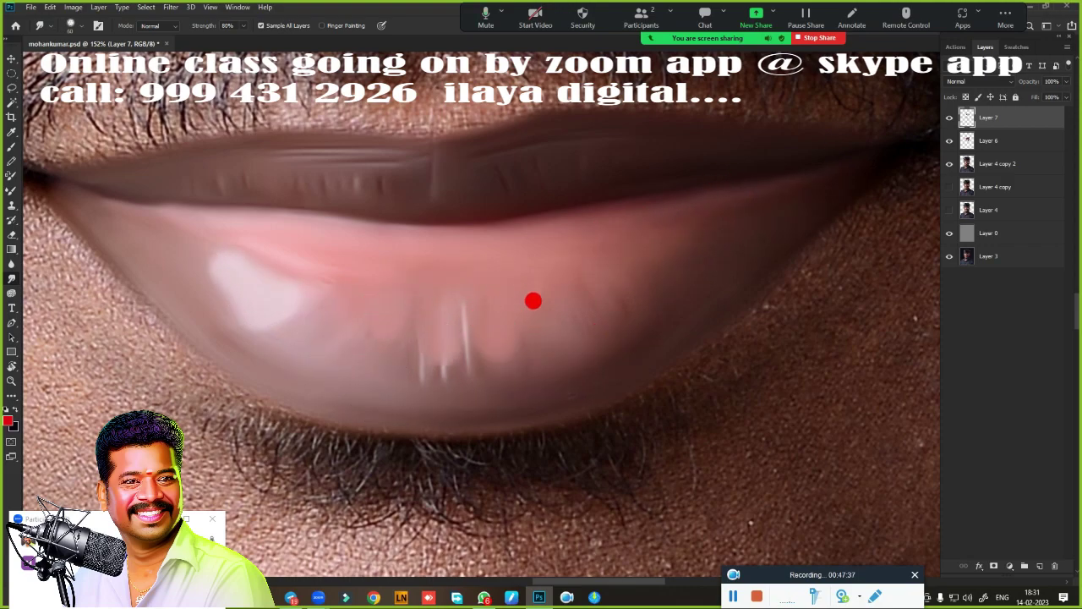
- Refine the upper-lip edge and pan around the mouth and moustache area
scroll(335, 267, down, 5)
scroll(696, 340, up, 5)
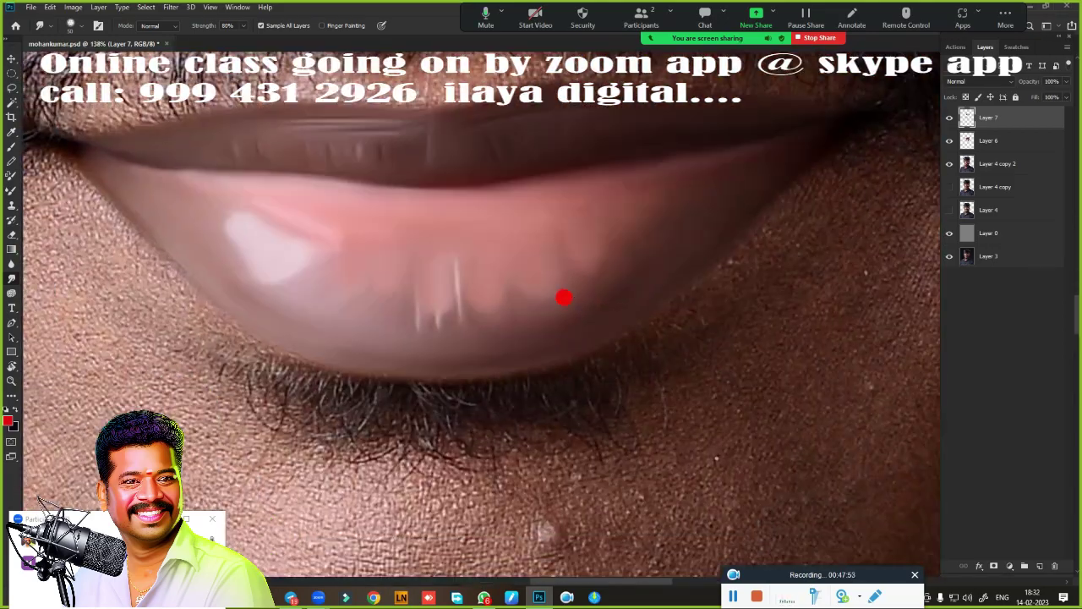
scroll(473, 296, up, 3)
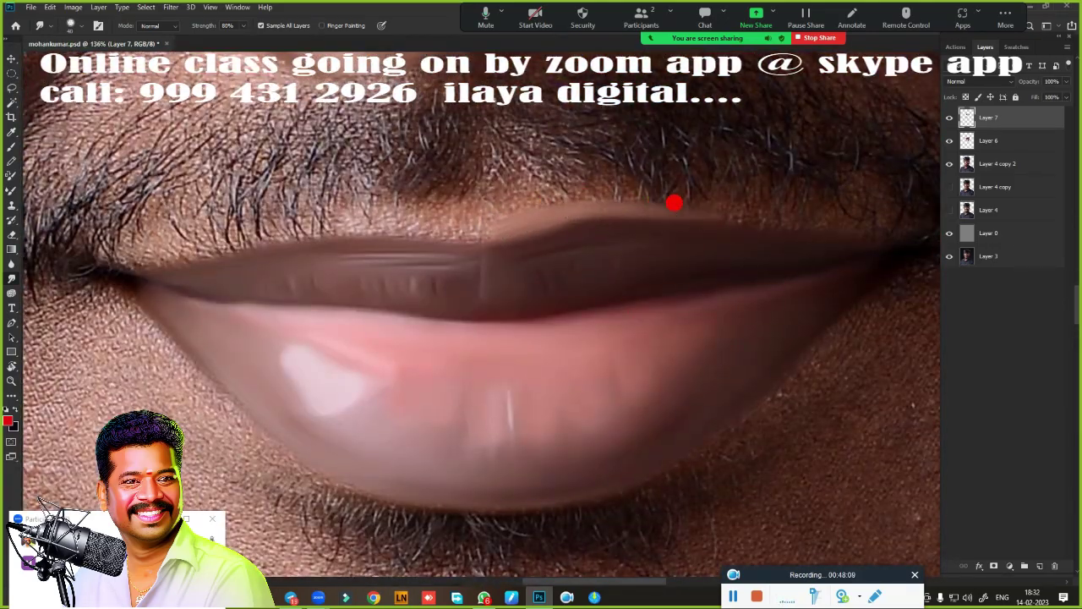
drag(434, 217, 255, 228)
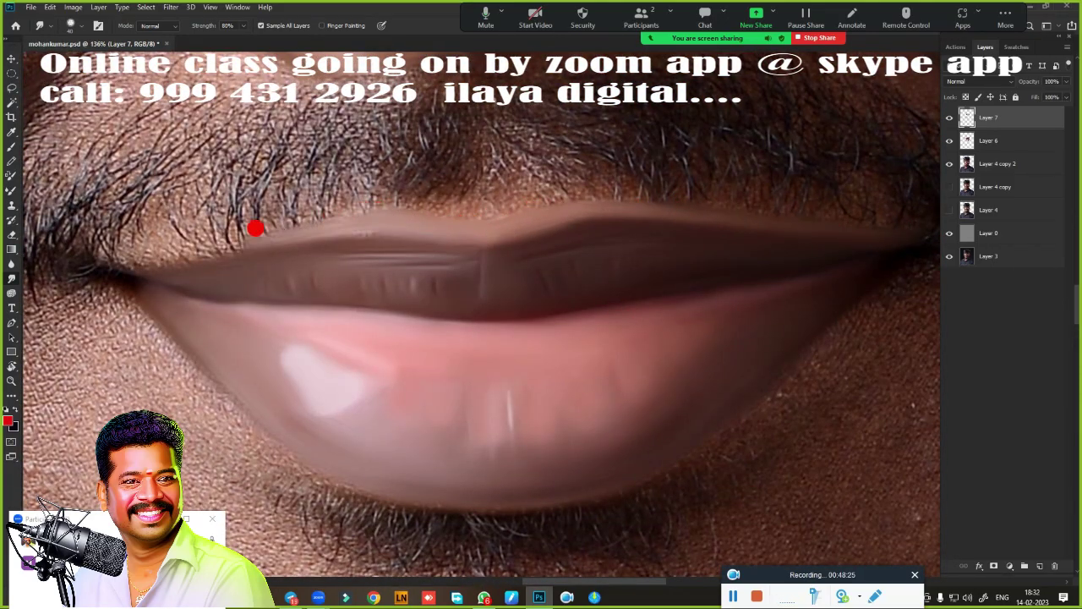
scroll(705, 363, down, 3)
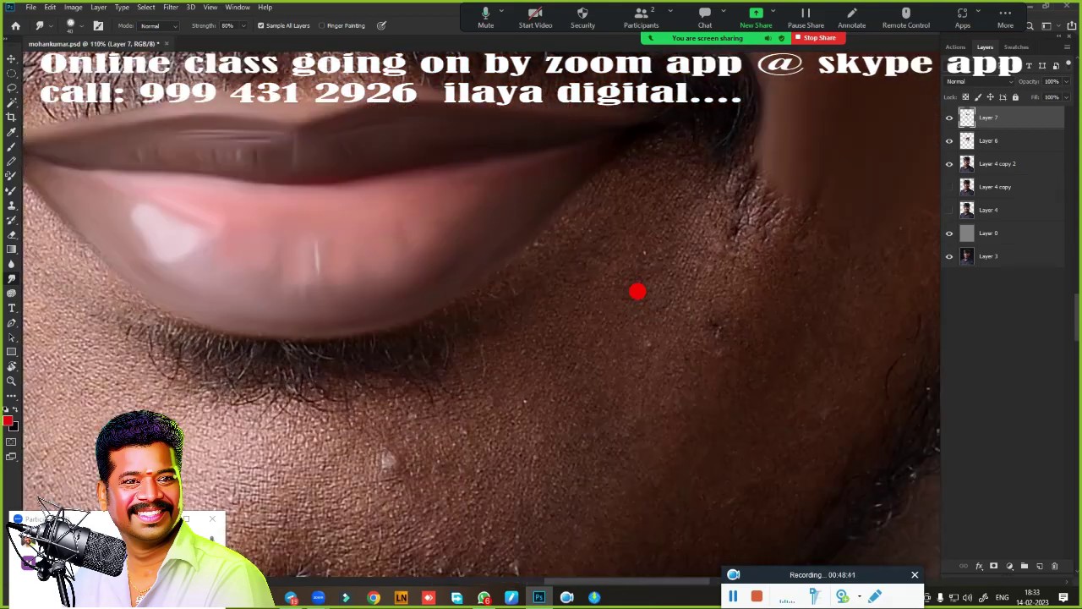
scroll(631, 333, down, 2)
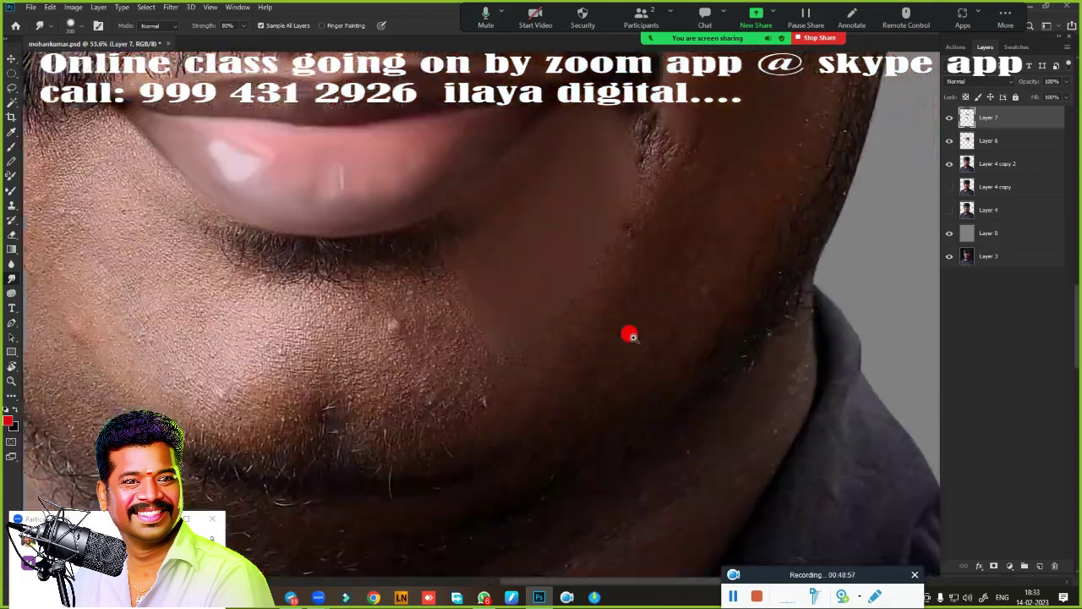
scroll(695, 223, up, 5)
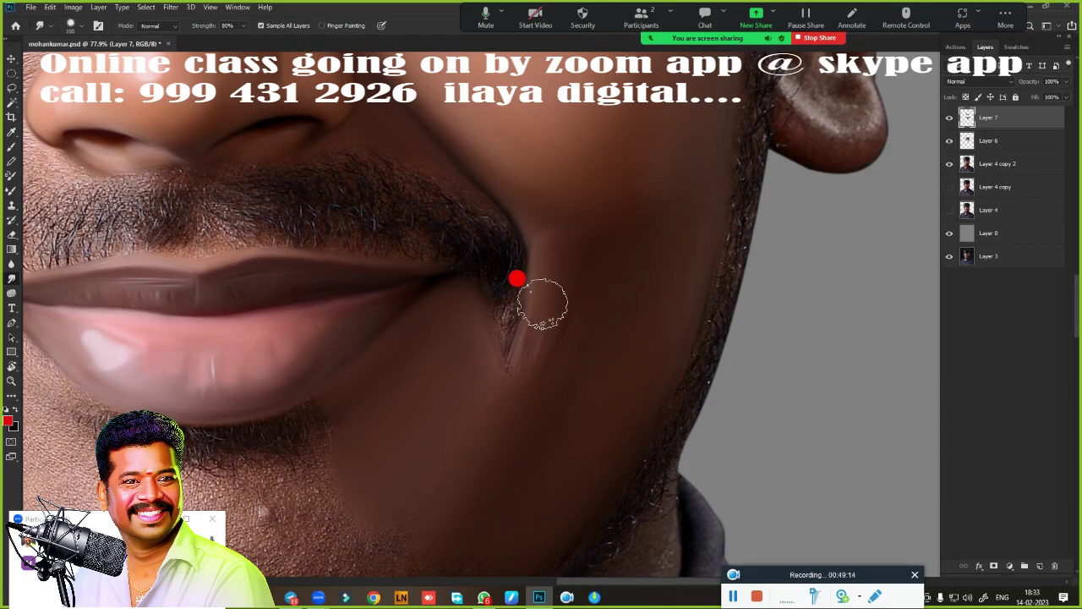
scroll(563, 358, up, 1)
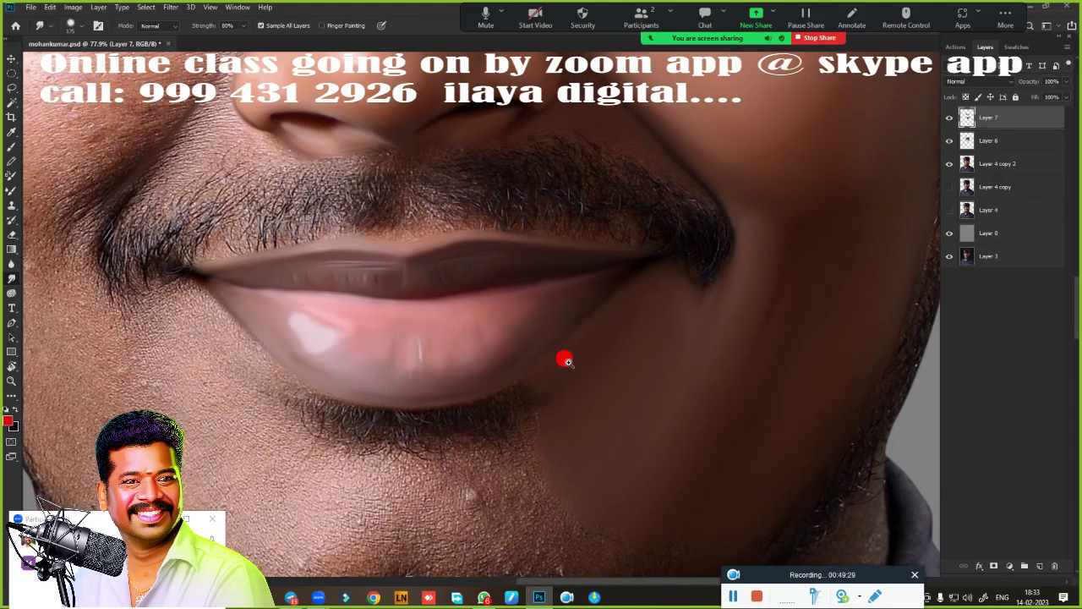
scroll(499, 333, up, 1)
scroll(330, 269, up, 1)
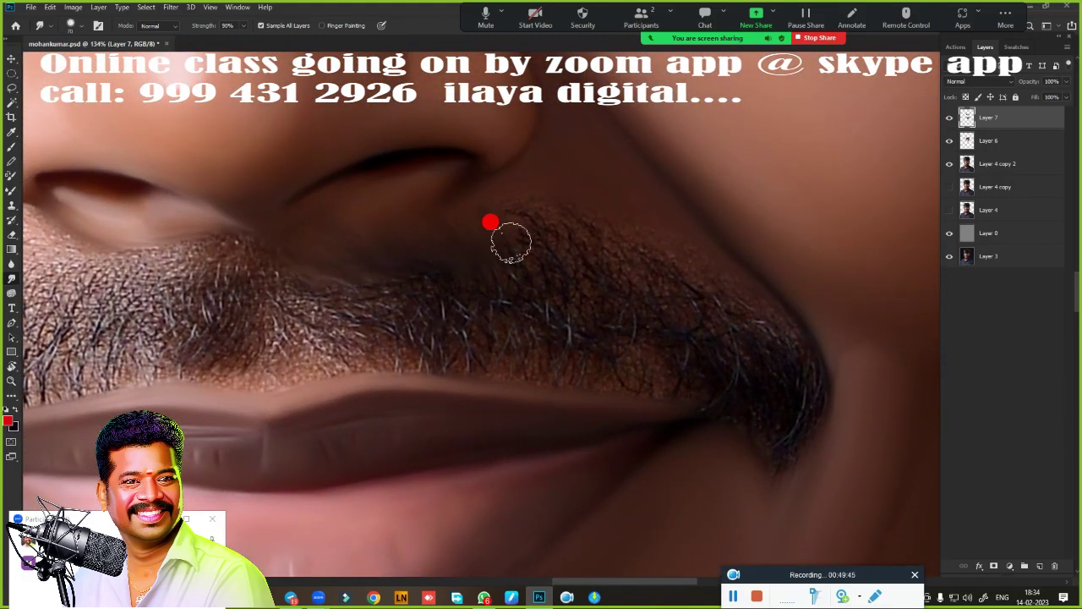
scroll(473, 262, up, 2)
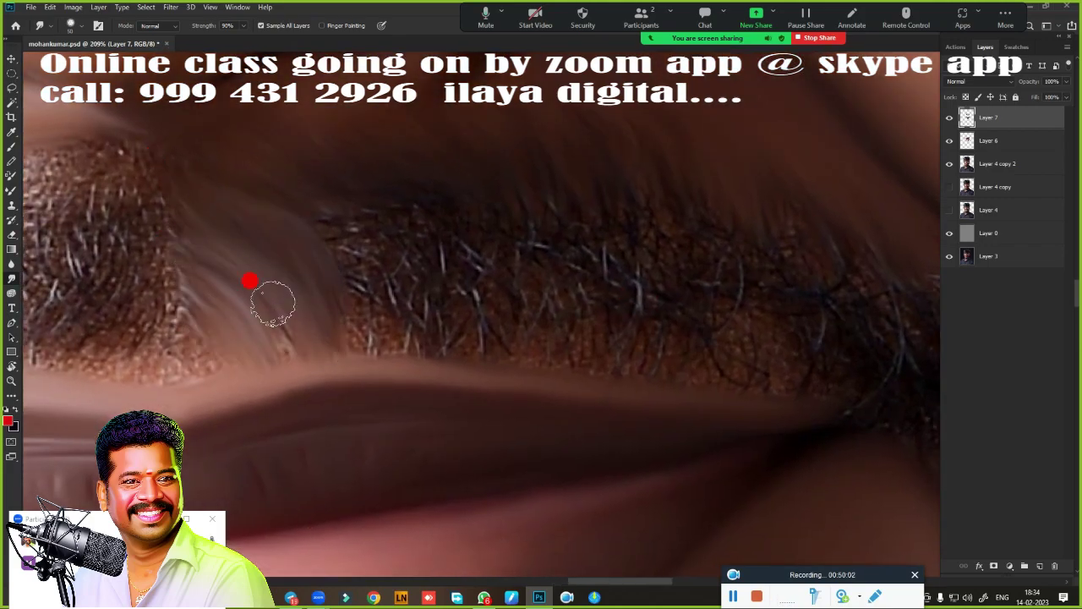
scroll(564, 229, right, 3)
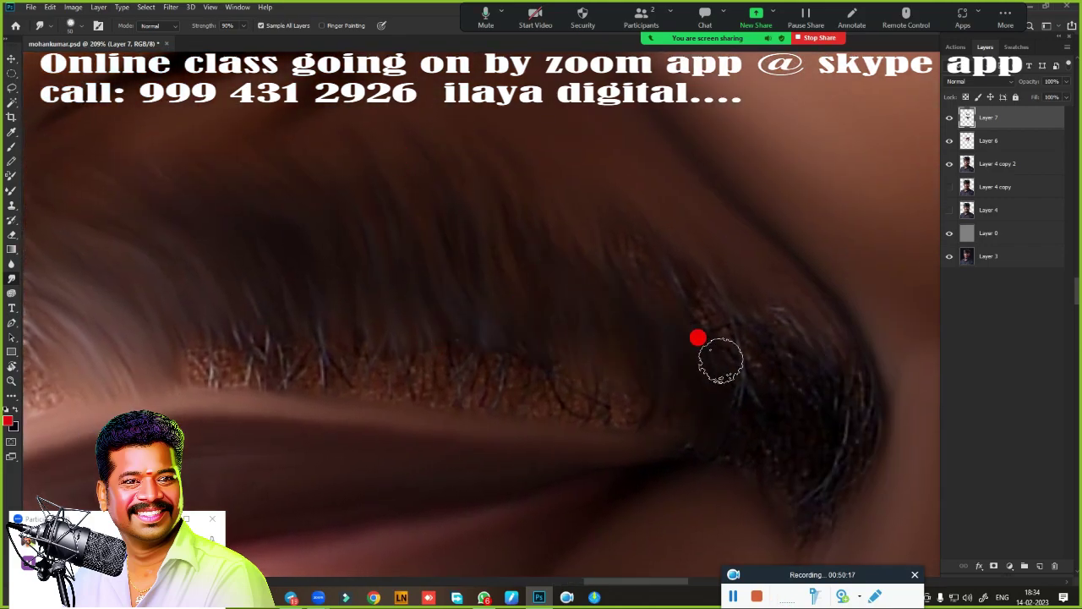
scroll(752, 245, down, 2)
scroll(507, 253, left, 2)
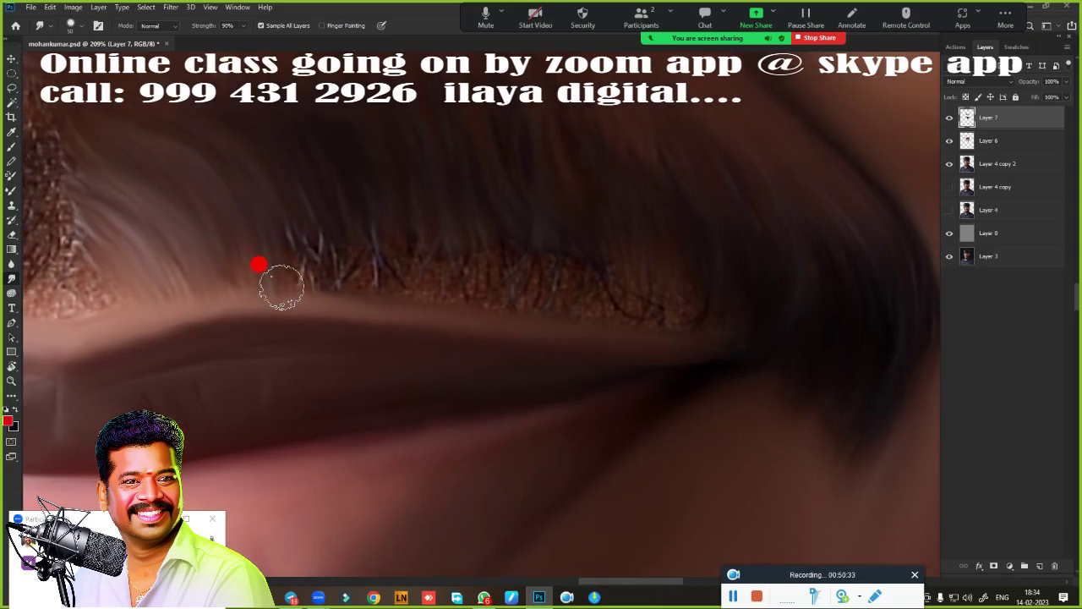
- Fit the portrait in view and delete Layer 6
key(ctrl+0)
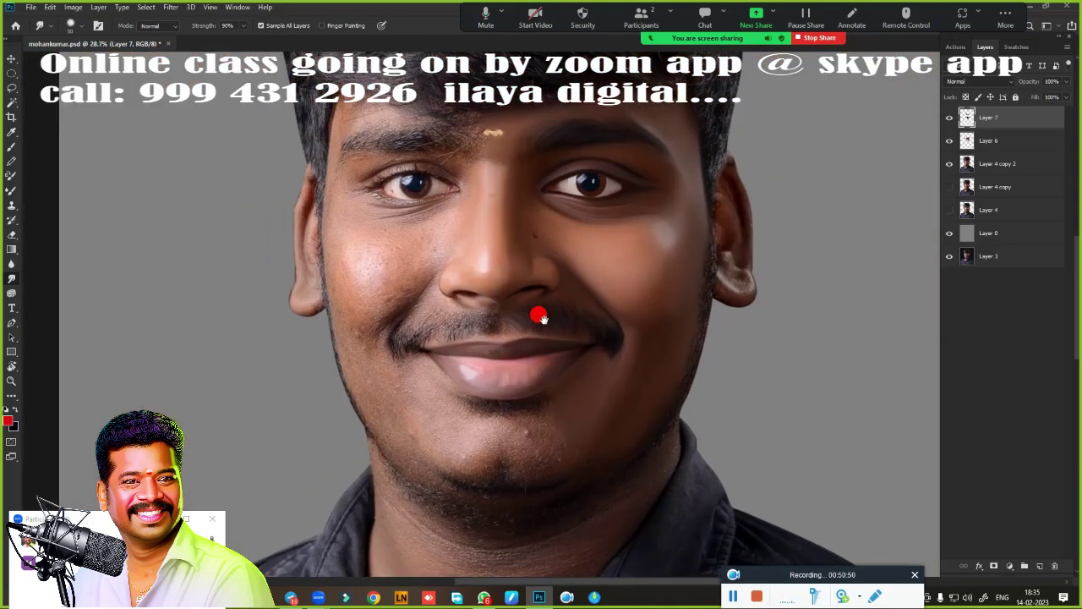
click(990, 140)
key(Delete)
scroll(545, 365, up, 3)
scroll(544, 365, up, 1)
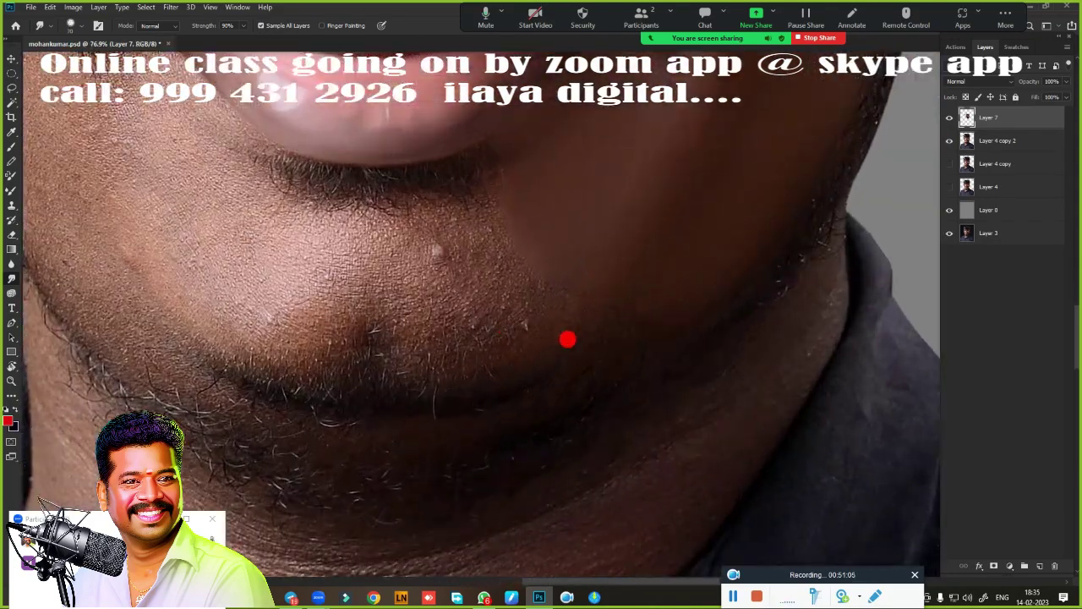
- Smudge the skin below the lower lip, the neck and the neck edge smooth
mouse_move(567, 338)
mouse_down()
mouse_move(411, 278)
mouse_move(411, 217)
mouse_move(525, 358)
mouse_up()
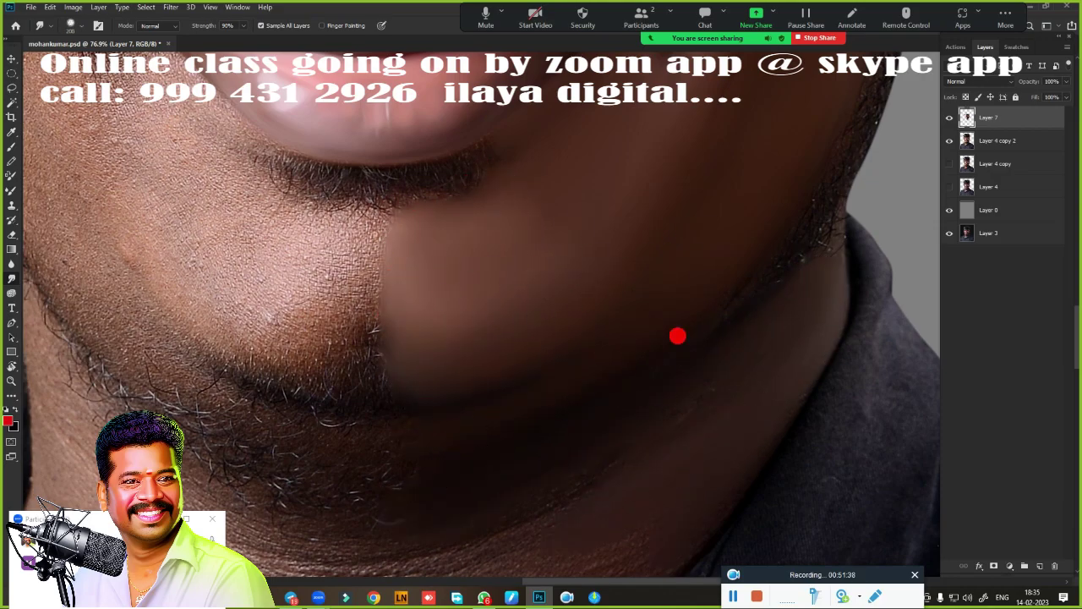
key(ctrl+0)
scroll(521, 312, up, 3)
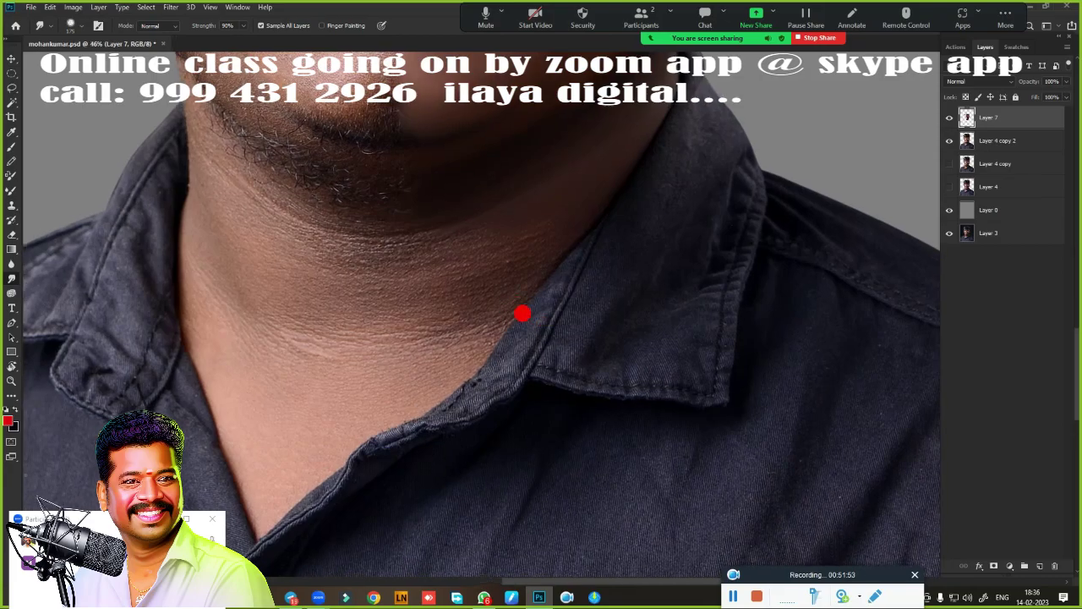
mouse_move(521, 311)
mouse_down()
mouse_move(254, 169)
mouse_move(482, 177)
mouse_move(253, 357)
mouse_move(254, 295)
mouse_move(428, 242)
mouse_move(294, 401)
mouse_move(391, 302)
mouse_up()
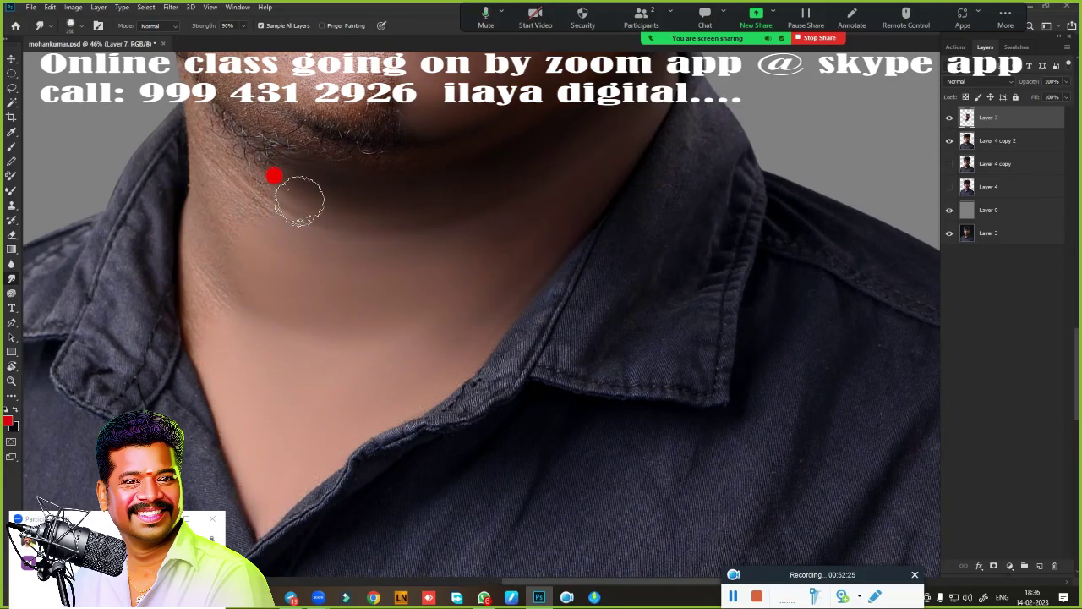
scroll(541, 358, up, 2)
drag(362, 242, 401, 388)
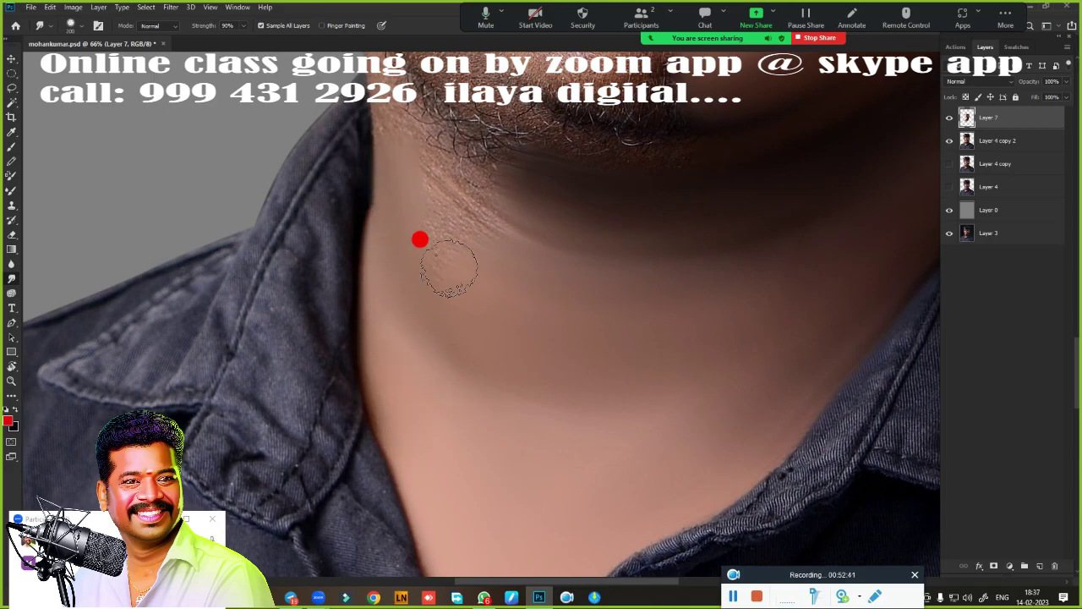
scroll(358, 236, up, 5)
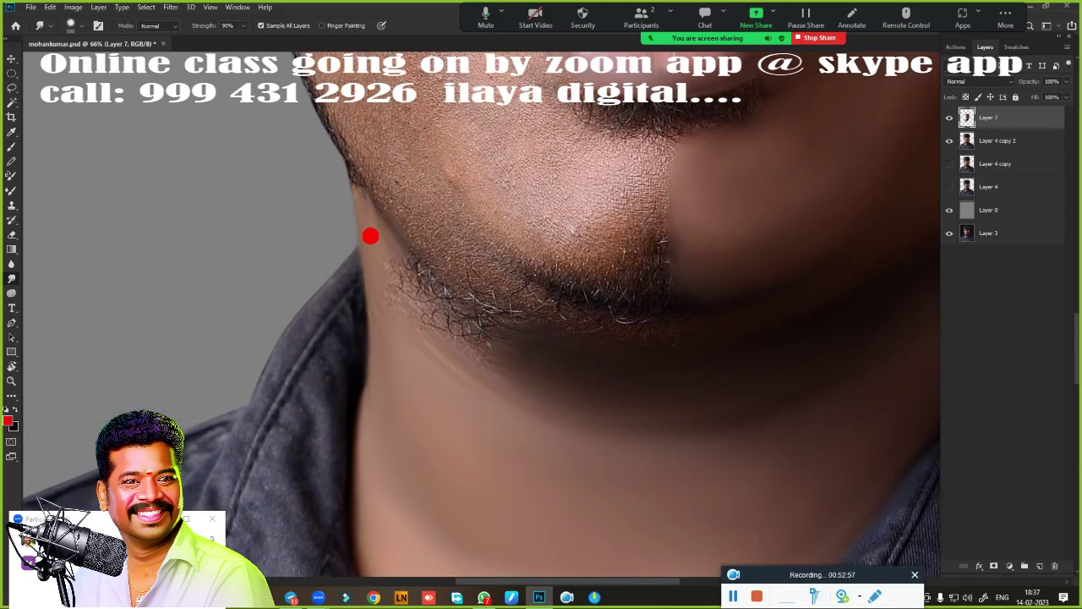
scroll(732, 324, down, 3)
scroll(732, 324, down, 3)
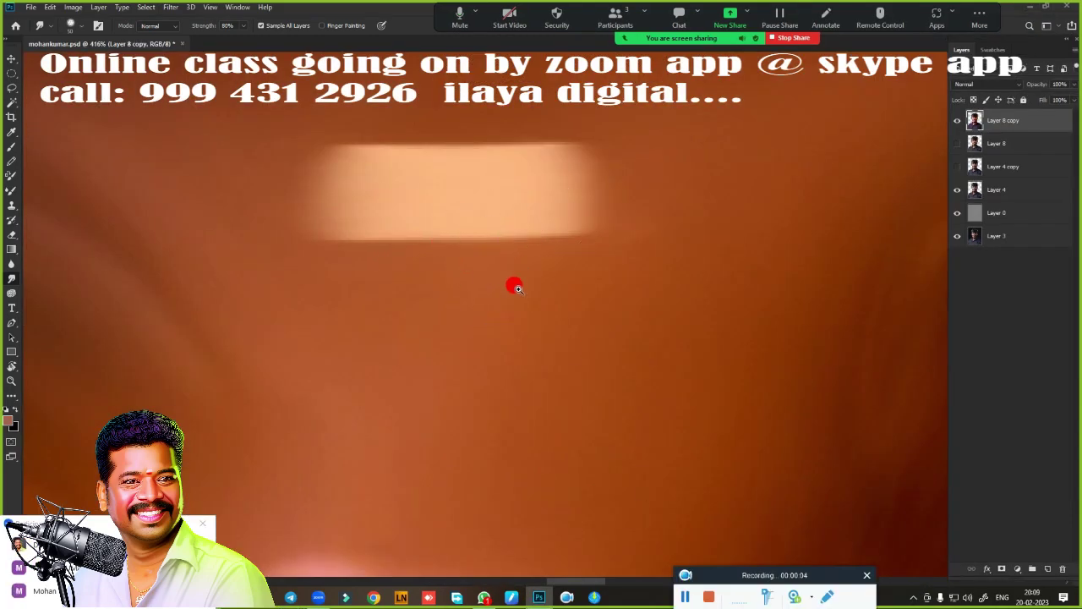
- Raise Layer 8 copy's brightness to 26 with Brightness/Contrast
scroll(516, 287, down, 8)
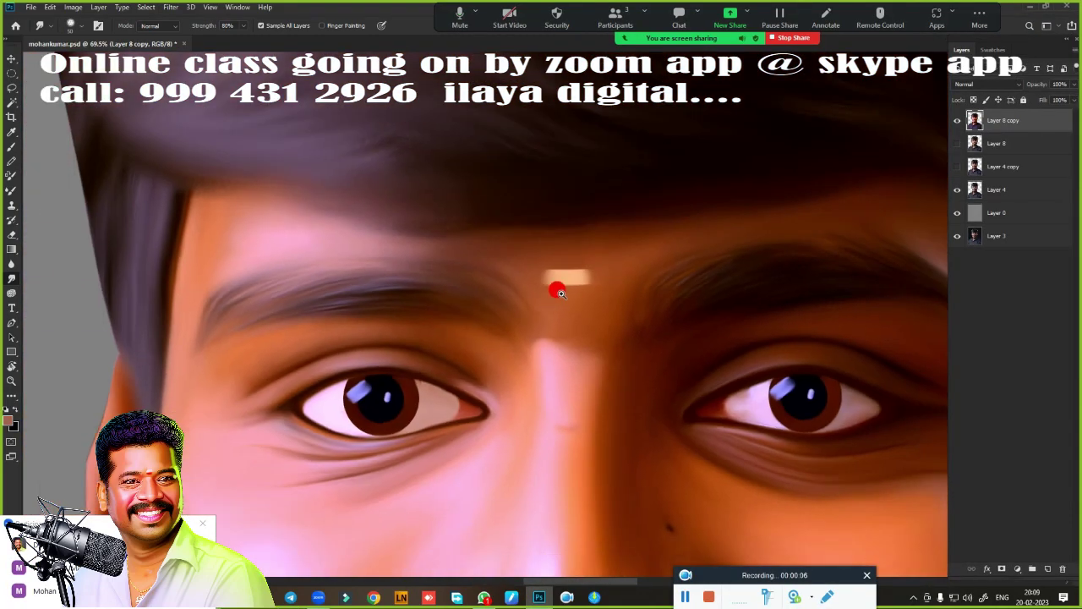
scroll(561, 285, down, 5)
scroll(633, 242, up, 3)
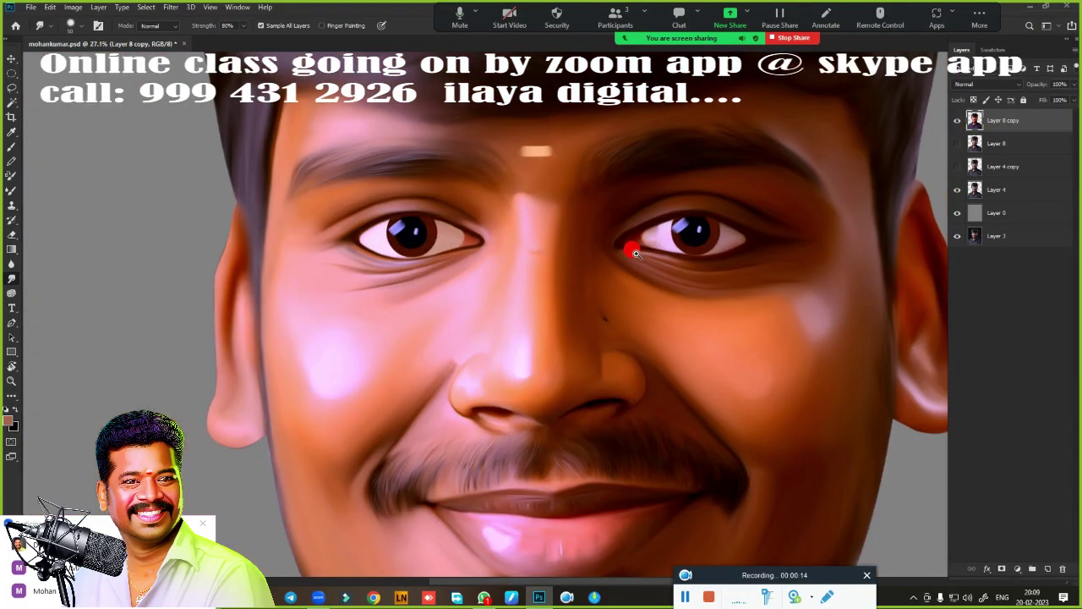
scroll(592, 201, down, 3)
scroll(623, 249, up, 2)
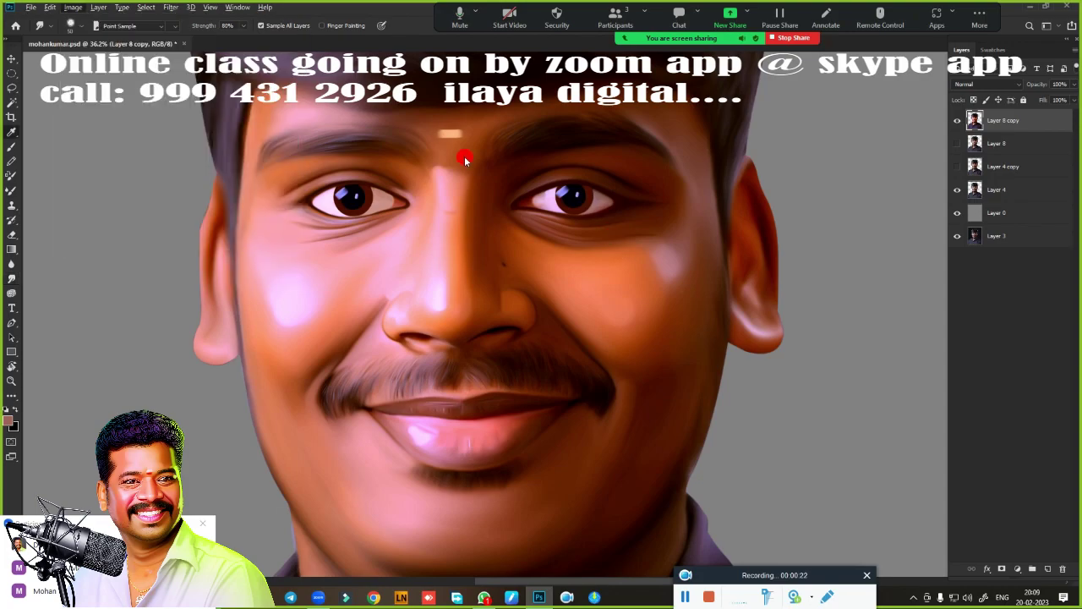
key(alt+i)
drag(846, 136, 856, 137)
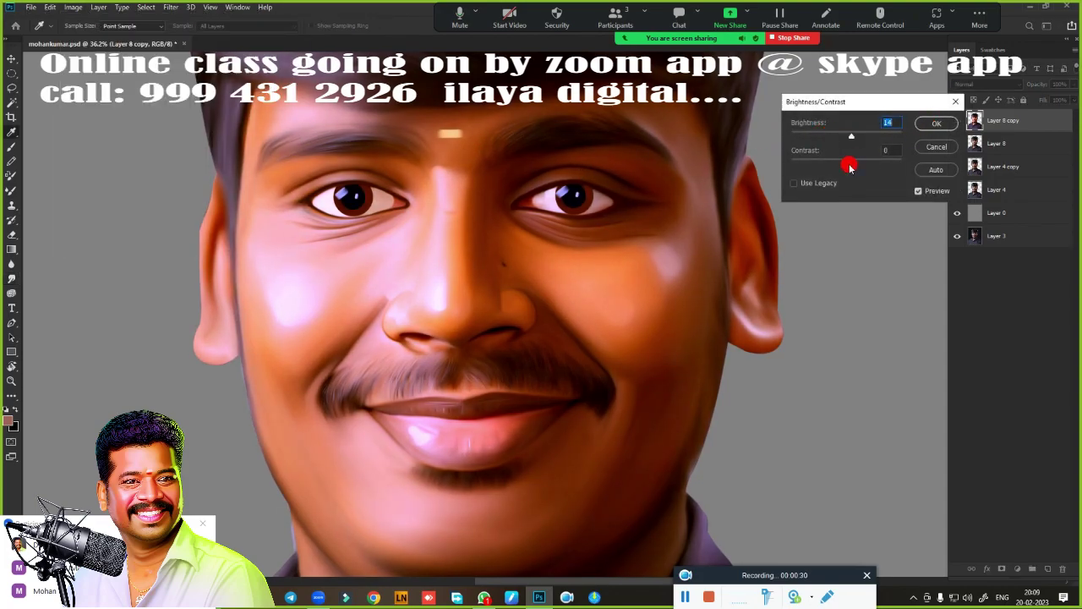
click(935, 124)
scroll(708, 234, down, 3)
key(r)
scroll(708, 266, down, 2)
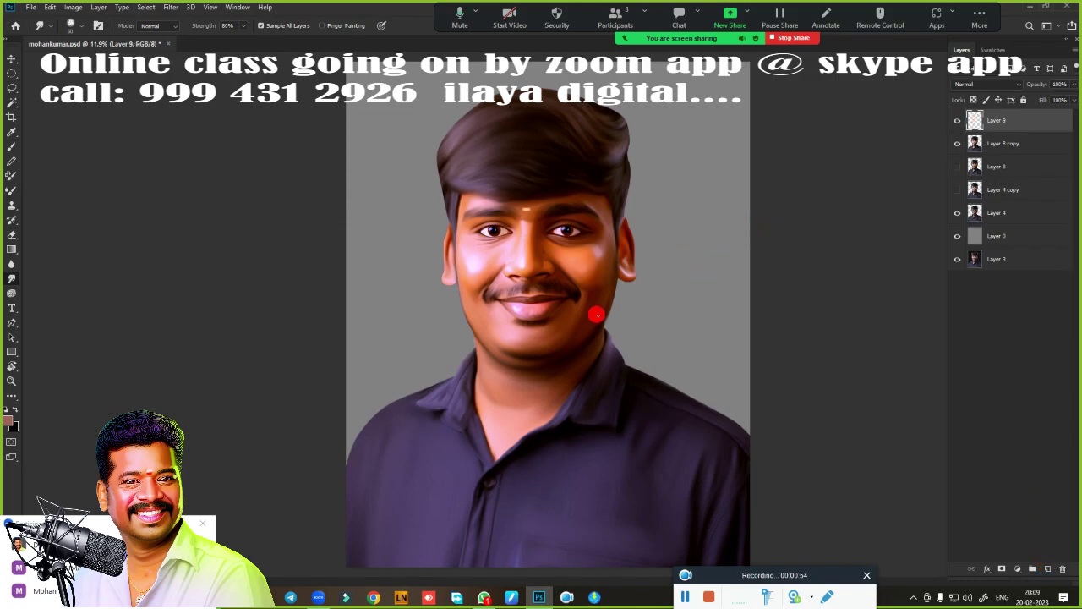
- Switch to the mixer brush and choose a brush from the presets
scroll(597, 315, up, 5)
scroll(657, 375, up, 2)
key(b)
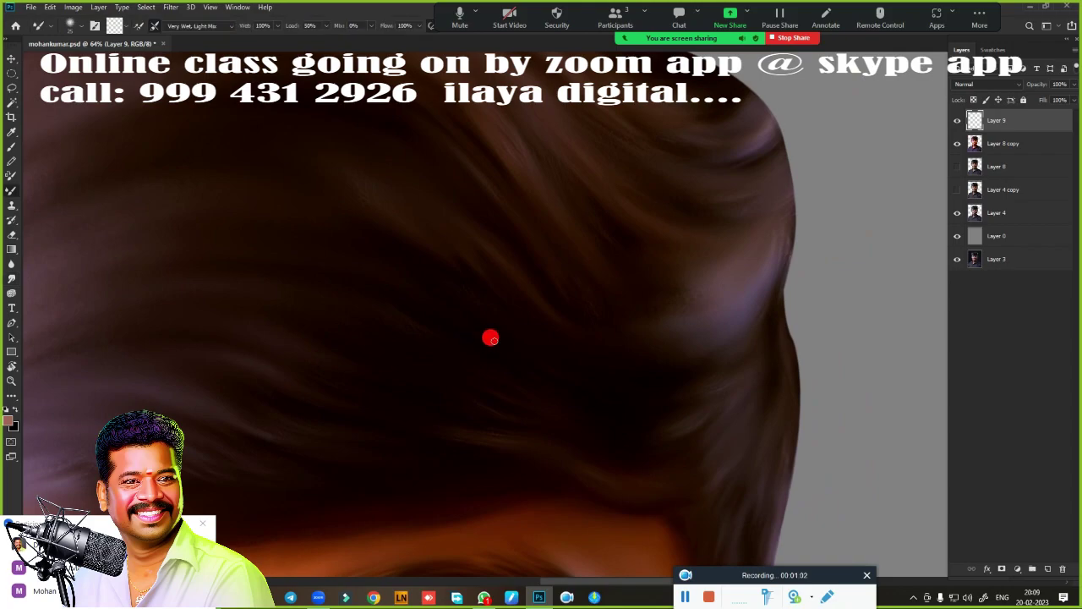
right_click(399, 180)
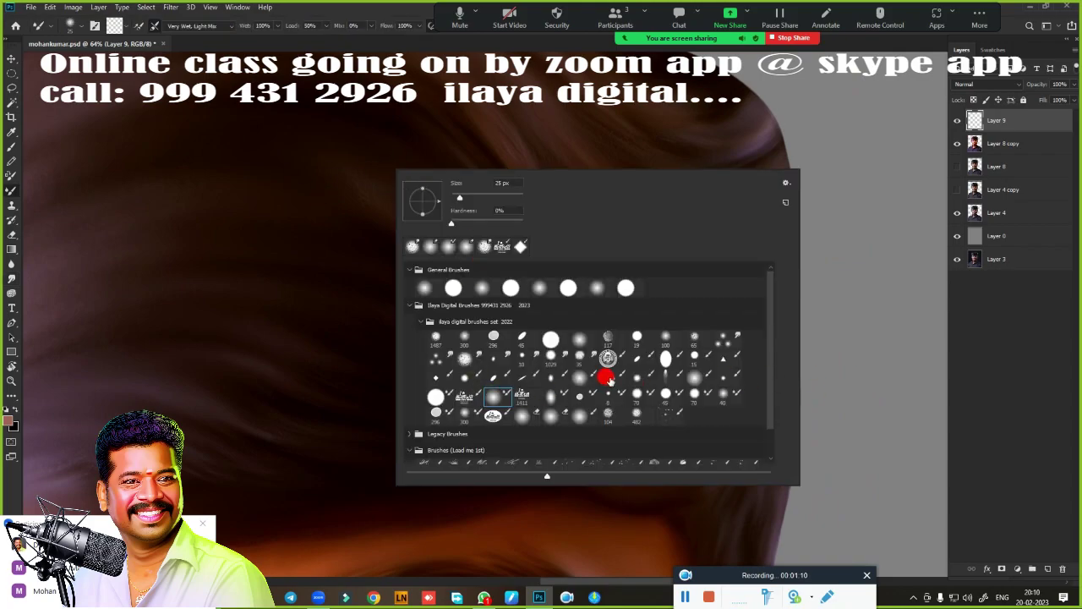
double_click(608, 378)
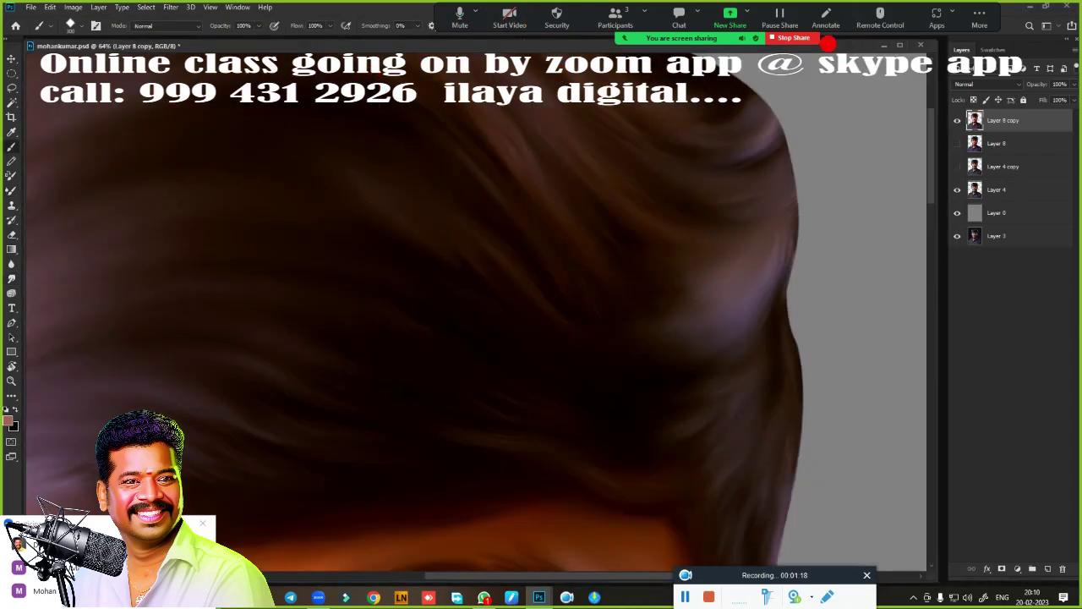
drag(829, 44, 857, 13)
- Save As over the existing mohankumar.psd, keeping its file name
key(ctrl+shift+s)
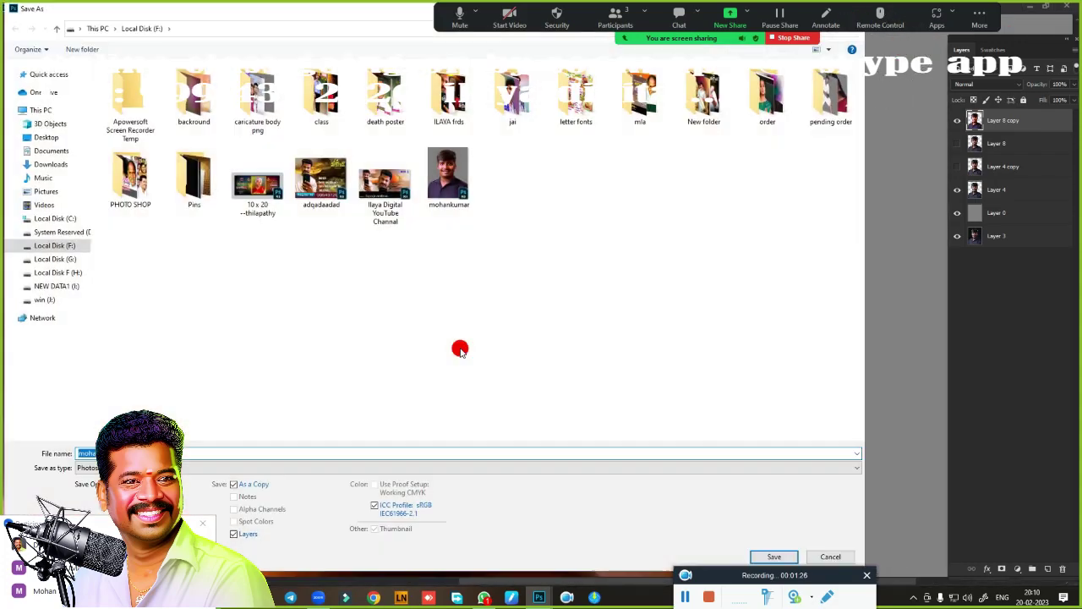
key(Return)
click(563, 297)
key(ctrl+w)
key(Return)
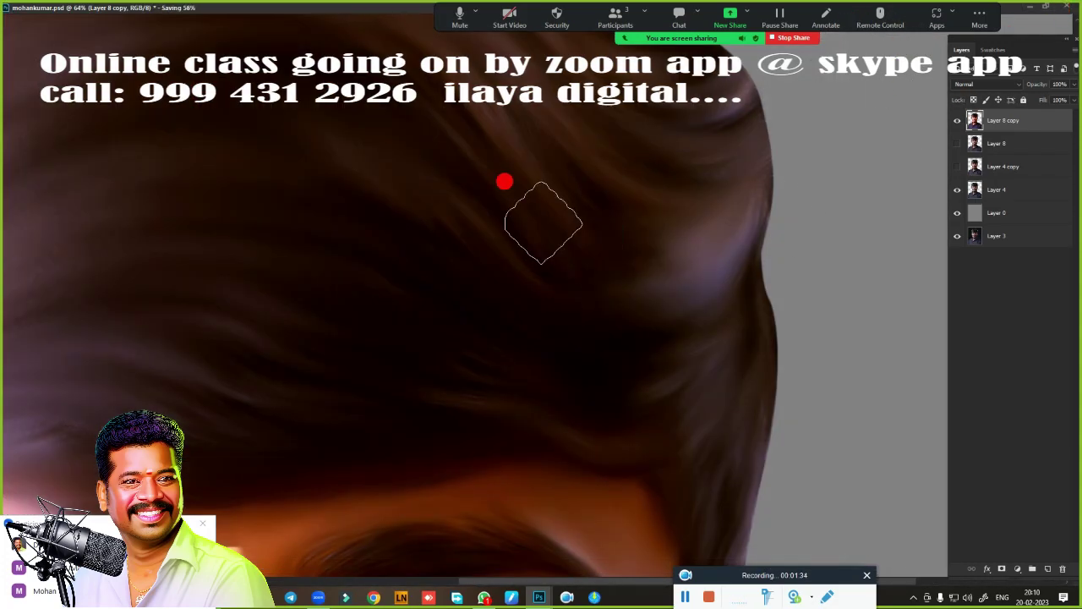
click(536, 220)
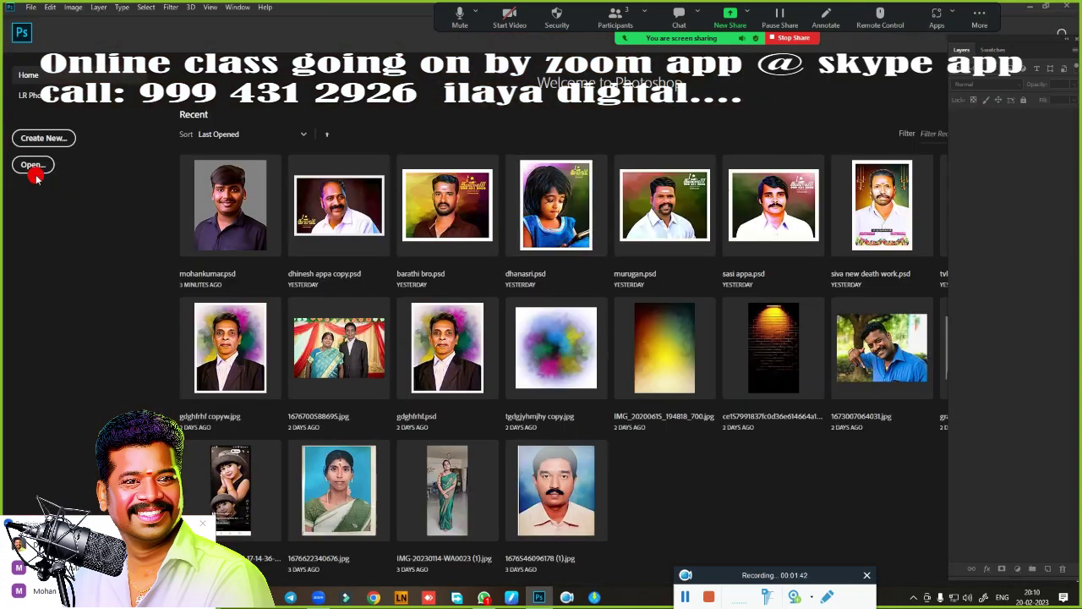
click(34, 164)
key(Escape)
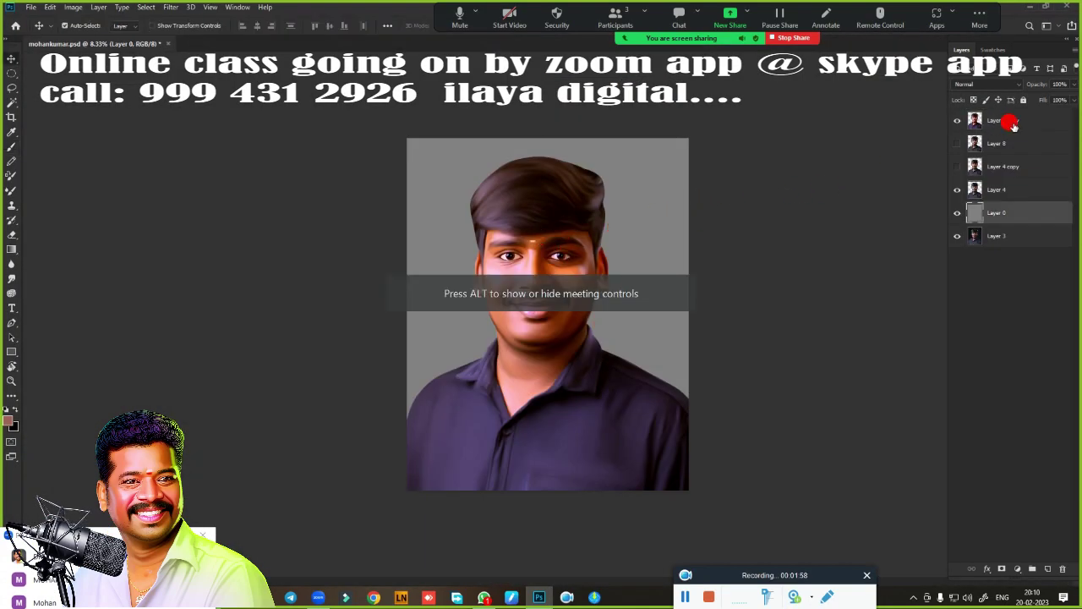
key(ctrl+alt+i)
- Add a new empty layer, hide the painted layers, and rotate the view along the hair
click(712, 115)
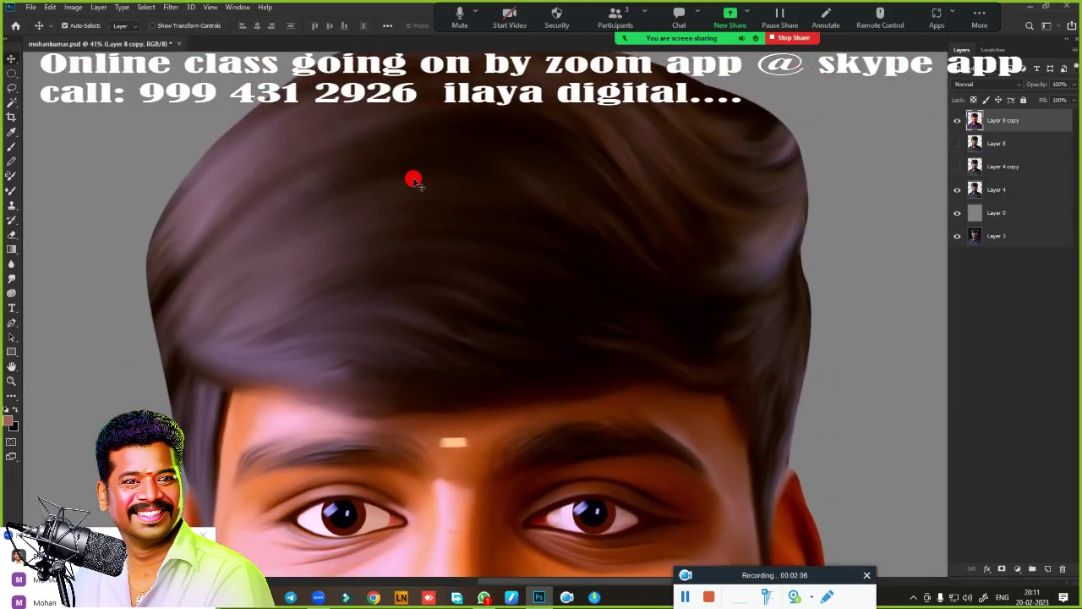
click(1048, 568)
key(b)
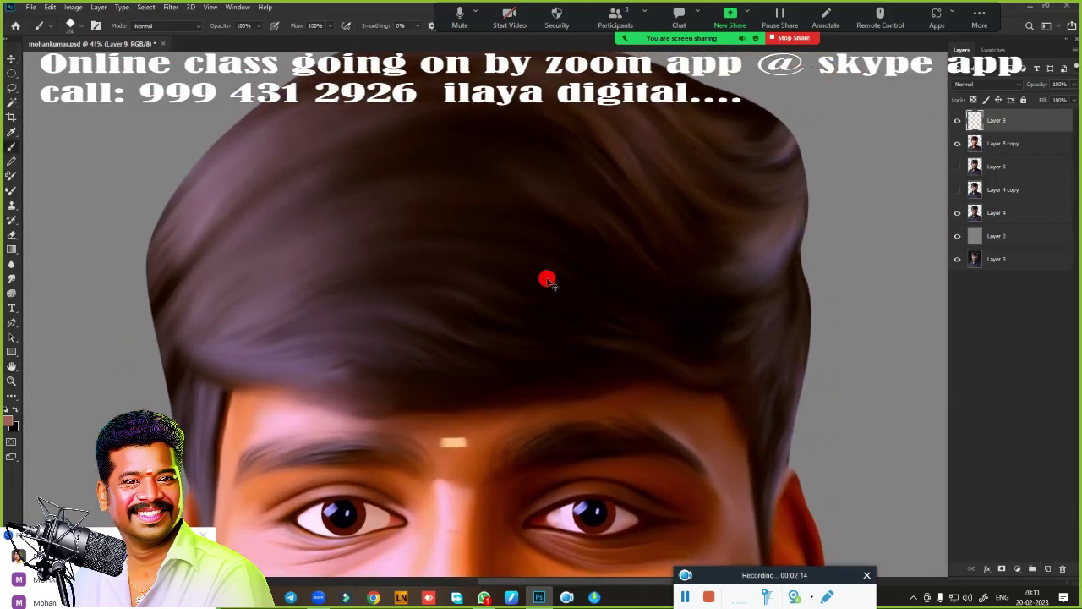
scroll(546, 278, down, 1)
drag(957, 143, 953, 177)
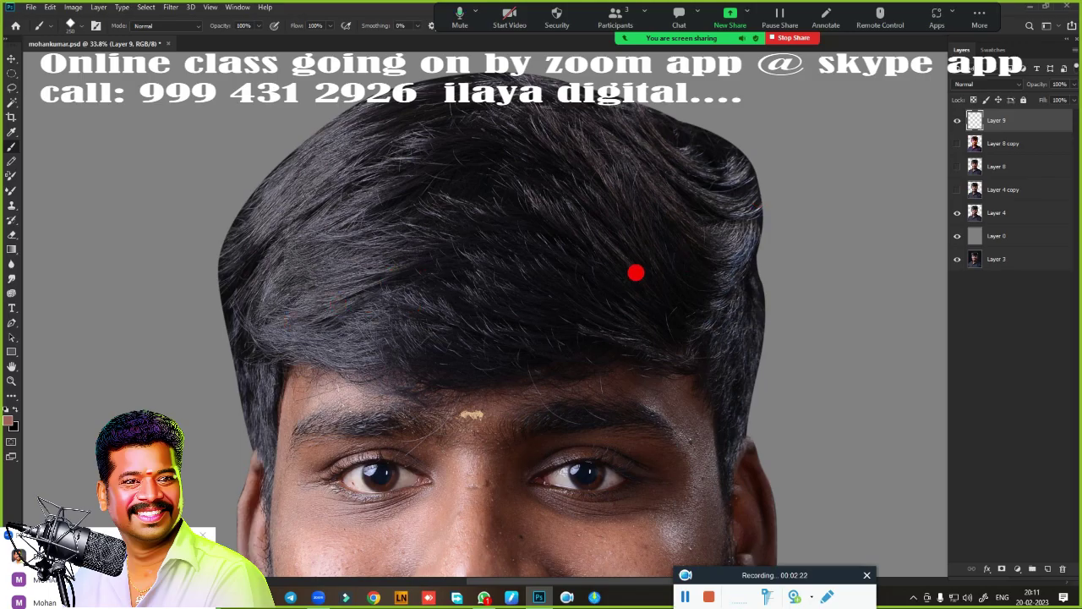
scroll(636, 272, up, 3)
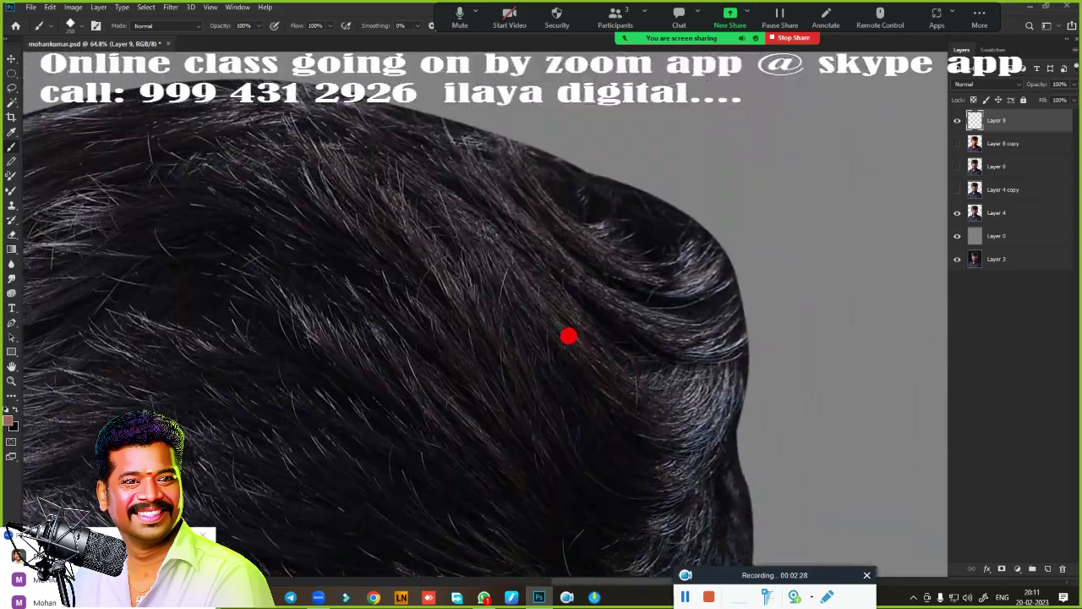
key(r)
mouse_move(567, 336)
mouse_down()
mouse_move(545, 134)
mouse_move(602, 249)
mouse_up()
scroll(549, 413, up, 2)
mouse_move(549, 413)
mouse_down()
mouse_move(247, 369)
mouse_move(623, 297)
mouse_move(304, 403)
mouse_up()
- Pick cyan from the swatches and try a test stroke, then undo it
key(b)
scroll(493, 367, up, 2)
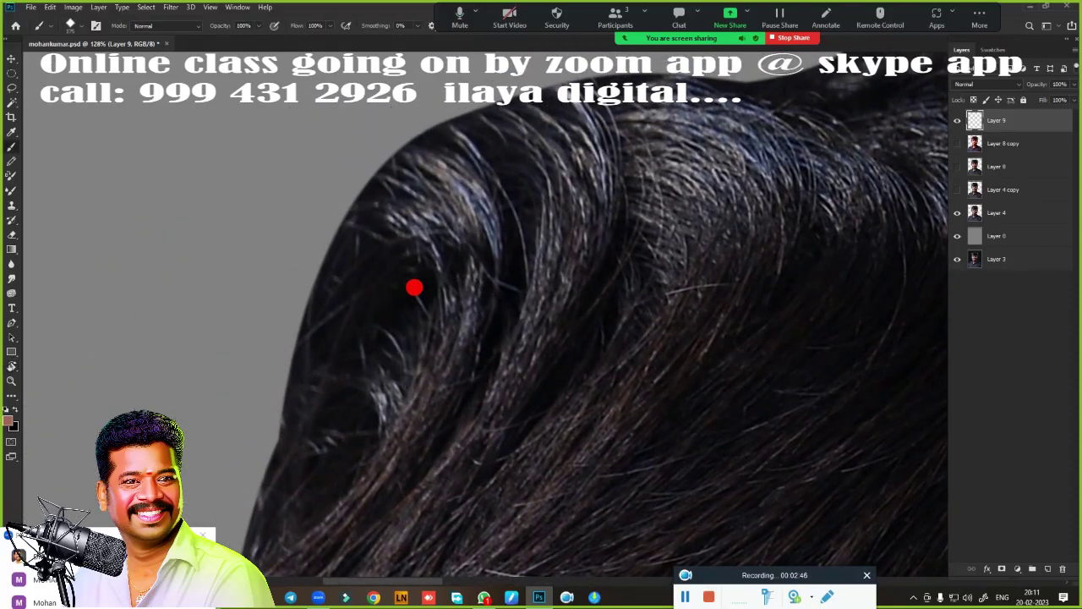
click(992, 50)
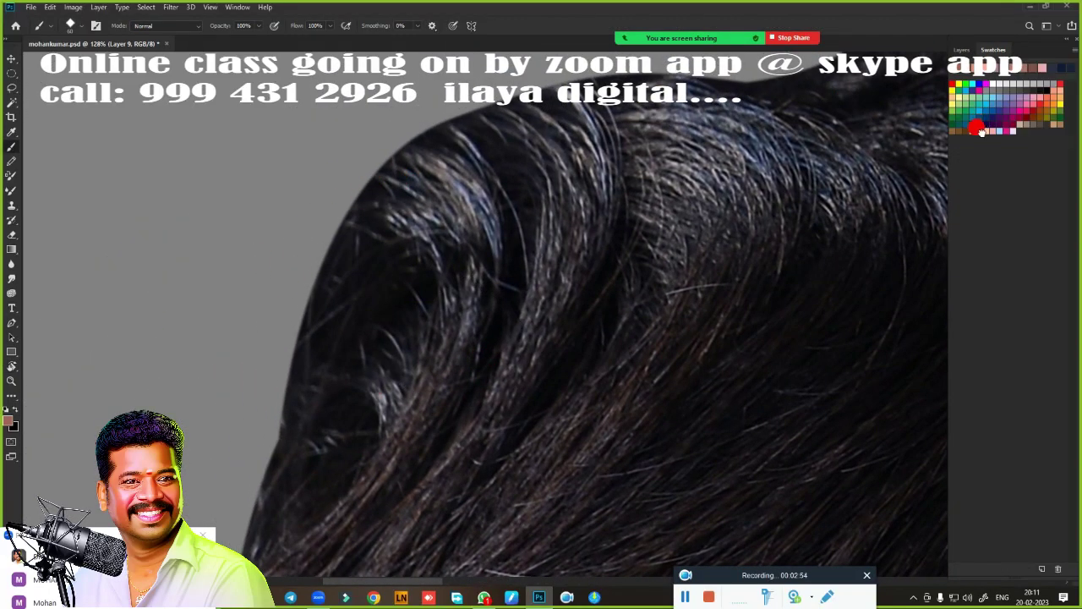
click(961, 50)
click(15, 427)
click(936, 272)
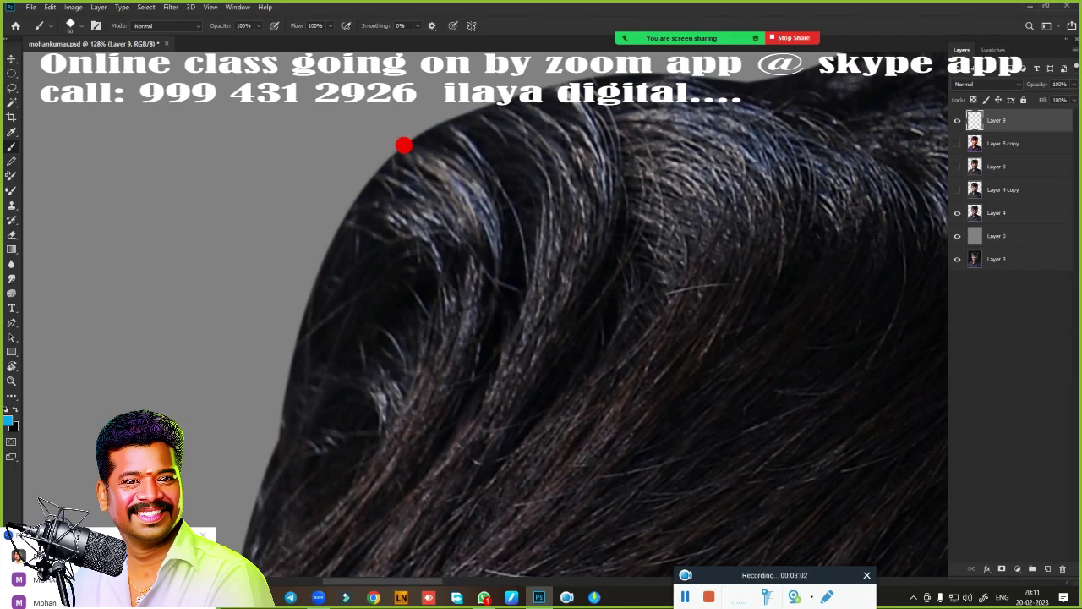
drag(404, 145, 470, 271)
key(ctrl+z)
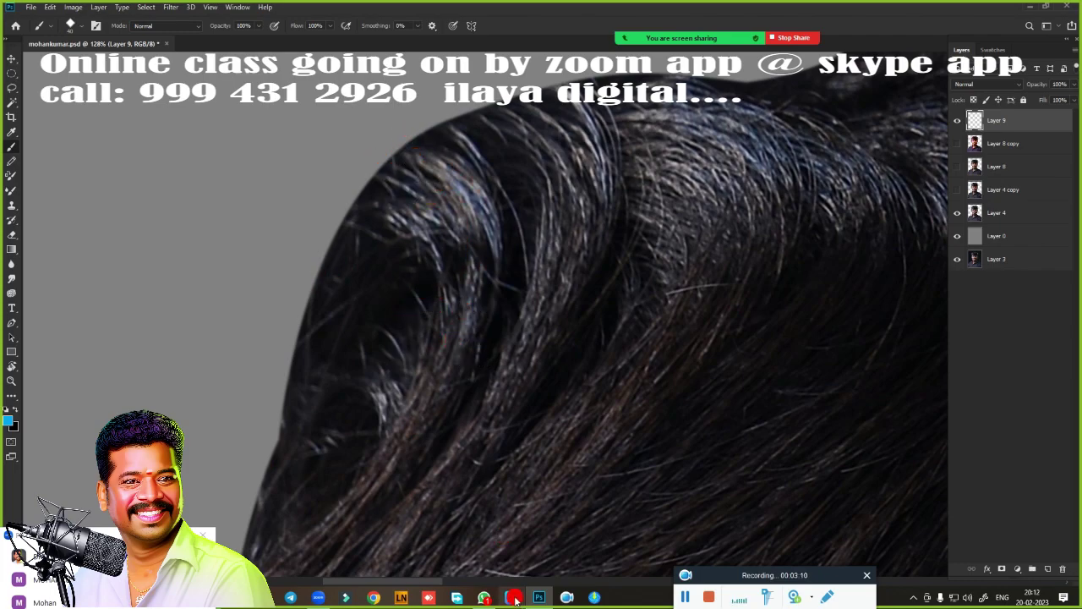
- Set a different pen pressure curve preset, then paint a cyan strand along the hair
click(513, 598)
click(390, 127)
click(466, 158)
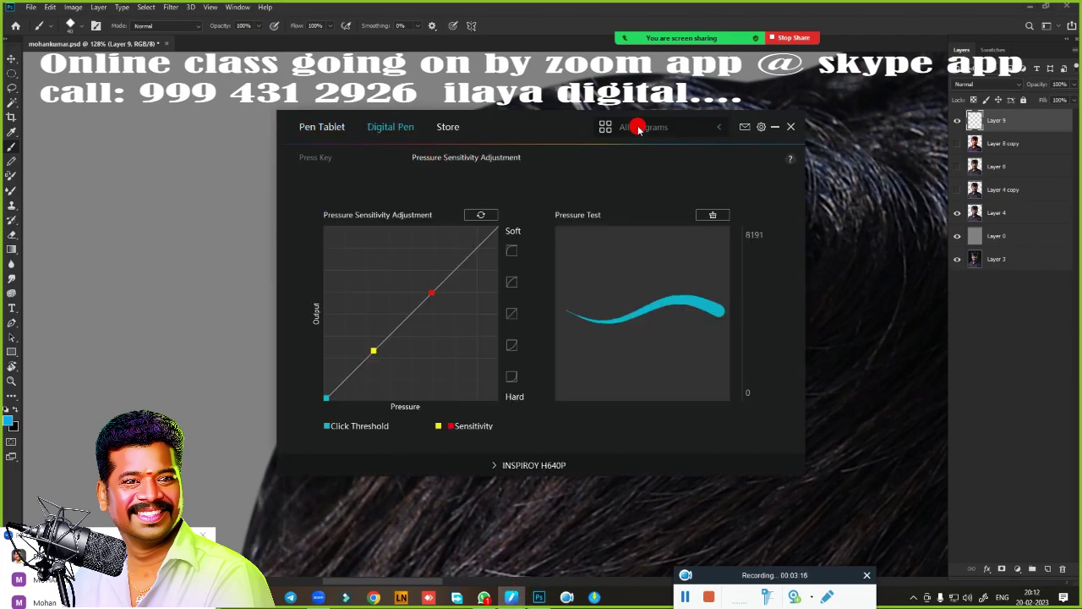
click(511, 345)
click(774, 127)
mouse_move(424, 192)
mouse_down()
mouse_move(465, 314)
mouse_move(364, 474)
mouse_move(565, 321)
mouse_move(616, 350)
mouse_move(585, 408)
mouse_move(308, 292)
mouse_up()
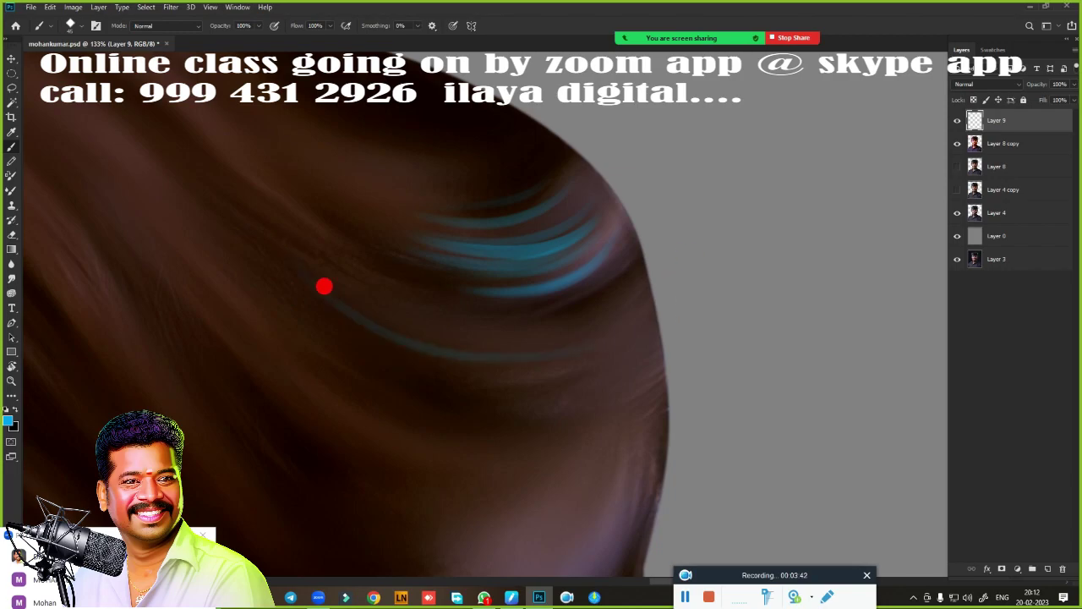
- Rotate and pan the view so it matches the hair's flow direction
key(r)
mouse_move(496, 362)
mouse_down()
mouse_move(683, 266)
mouse_move(411, 479)
mouse_move(253, 346)
mouse_move(608, 220)
mouse_move(232, 377)
mouse_up()
scroll(432, 330, up, 3)
key(b)
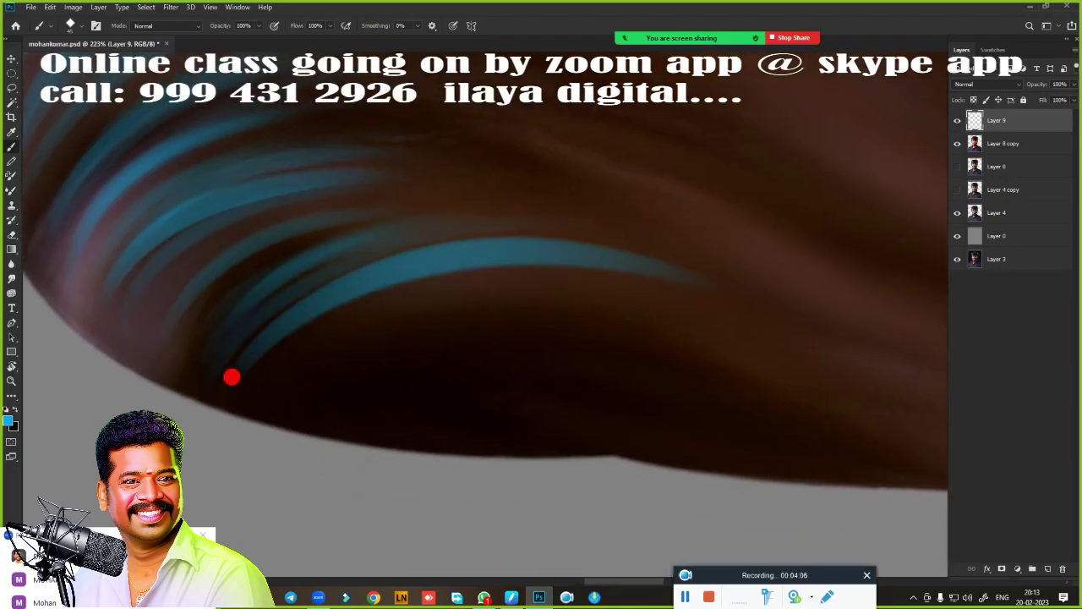
mouse_move(572, 367)
mouse_down()
mouse_move(567, 350)
mouse_move(505, 311)
mouse_up()
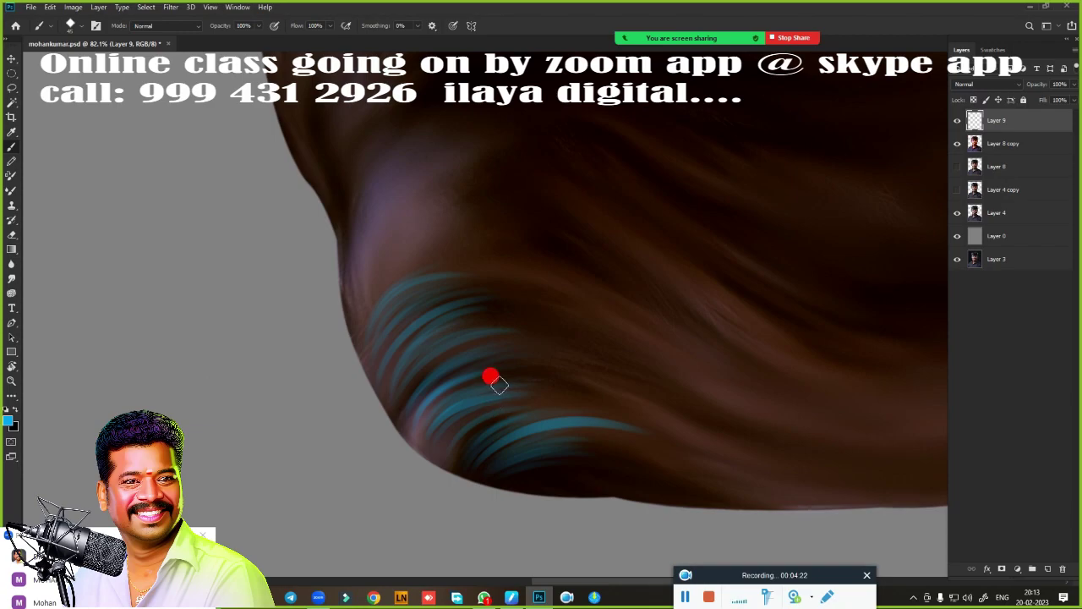
scroll(494, 380, up, 2)
scroll(447, 362, up, 2)
key(r)
mouse_move(459, 382)
mouse_down()
mouse_move(459, 313)
mouse_move(265, 328)
mouse_up()
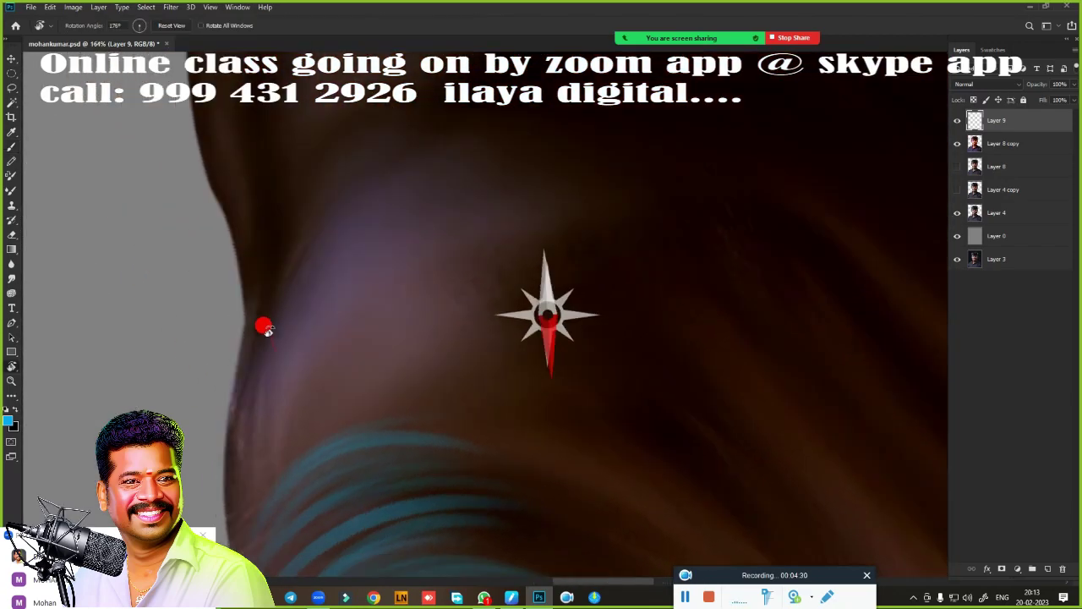
- Paint several thin blue strands up across the hair, undoing one thick stroke
drag(245, 372, 584, 165)
drag(483, 234, 283, 454)
key(ctrl+z)
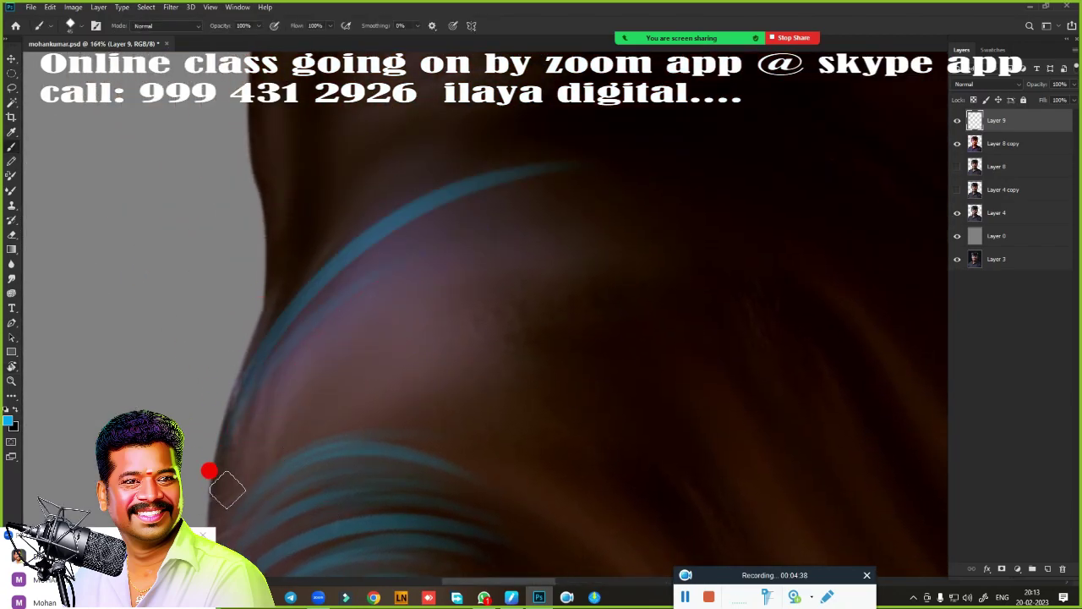
drag(241, 395, 390, 259)
mouse_move(406, 332)
mouse_down()
mouse_move(370, 459)
mouse_move(431, 258)
mouse_up()
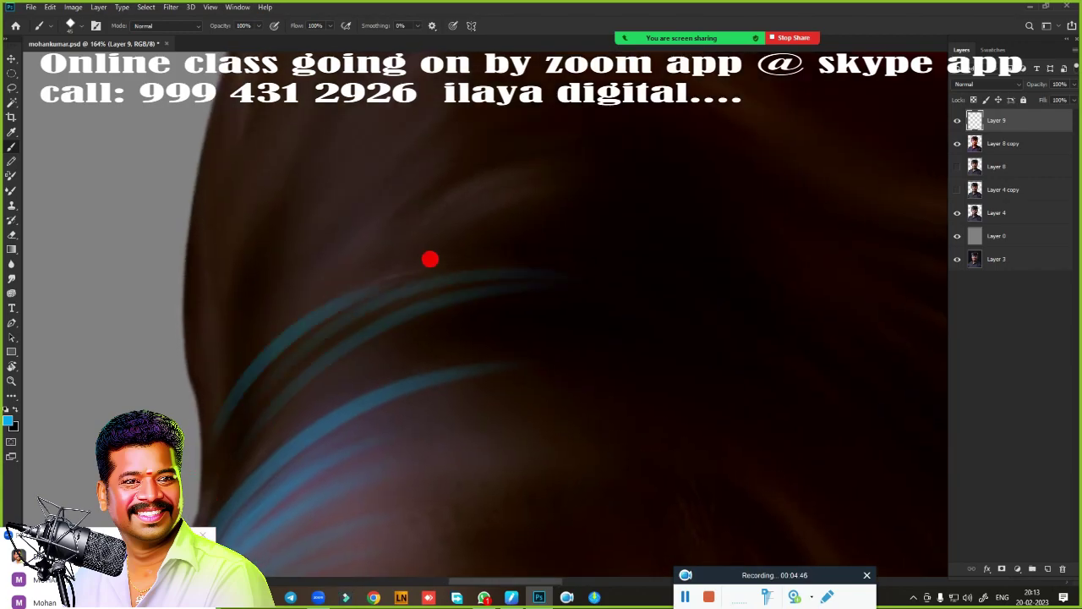
drag(245, 363, 550, 152)
drag(228, 473, 470, 391)
- Add four more blue strands across the hair, undoing the last one
scroll(470, 391, up, 2)
drag(399, 367, 476, 159)
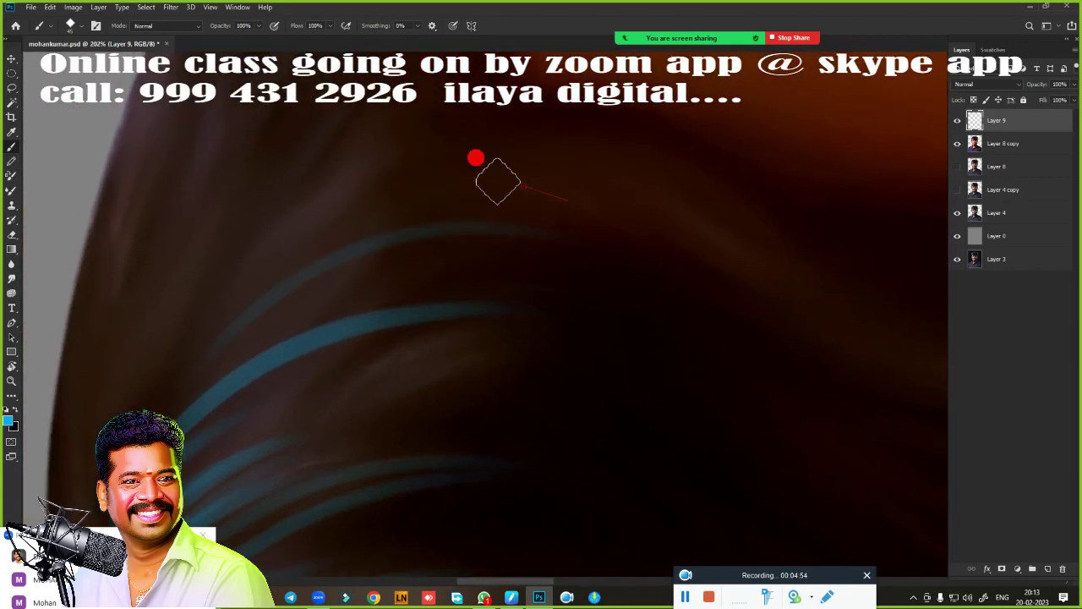
drag(279, 254, 615, 113)
mouse_move(203, 379)
mouse_down()
mouse_move(544, 262)
mouse_move(478, 272)
mouse_up()
drag(398, 448, 849, 326)
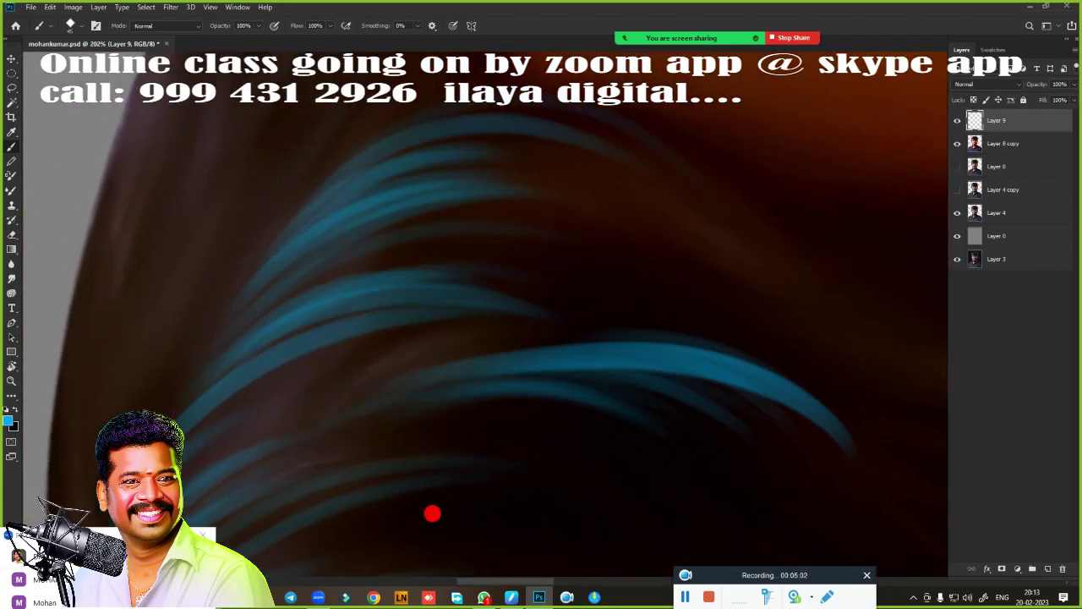
key(ctrl+z)
scroll(431, 510, down, 3)
drag(570, 397, 565, 296)
scroll(565, 296, down, 3)
scroll(504, 397, up, 3)
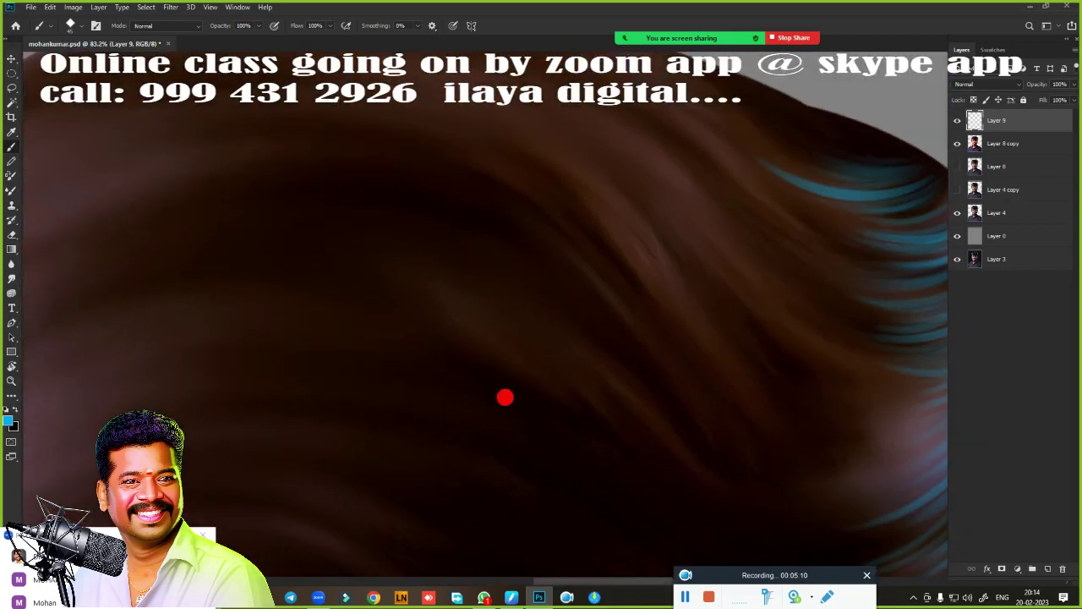
- Tilt the view and paint blue strands following the hair's arc
key(r)
mouse_move(504, 396)
mouse_down()
mouse_move(256, 404)
mouse_move(547, 403)
mouse_up()
key(b)
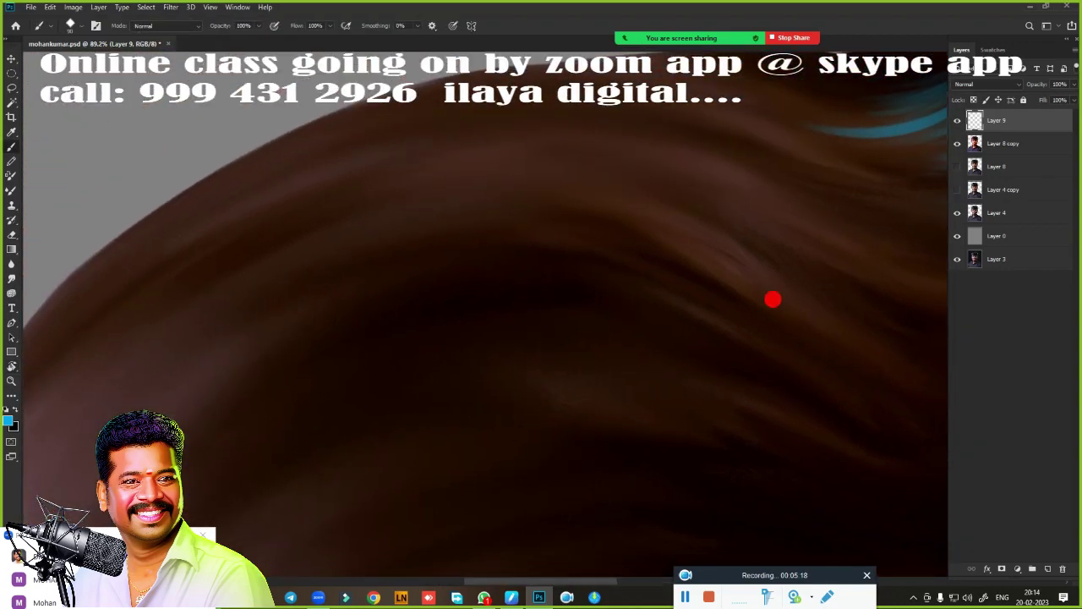
drag(258, 325, 628, 240)
key(ctrl+z)
key(ctrl+z)
drag(369, 324, 693, 222)
mouse_move(503, 140)
mouse_down()
mouse_move(781, 214)
mouse_move(160, 295)
mouse_up()
drag(683, 288, 624, 138)
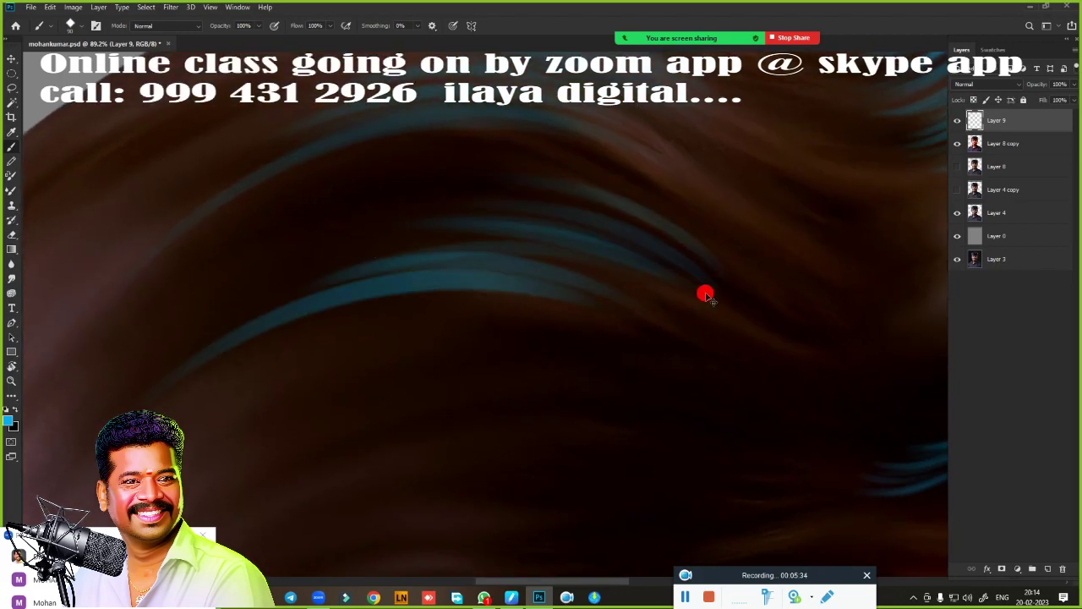
- Pan past the eyebrow and eyes to the hair's top edge, then brighten lower-hair strands
drag(706, 294, 488, 200)
drag(428, 324, 357, 160)
drag(352, 273, 362, 171)
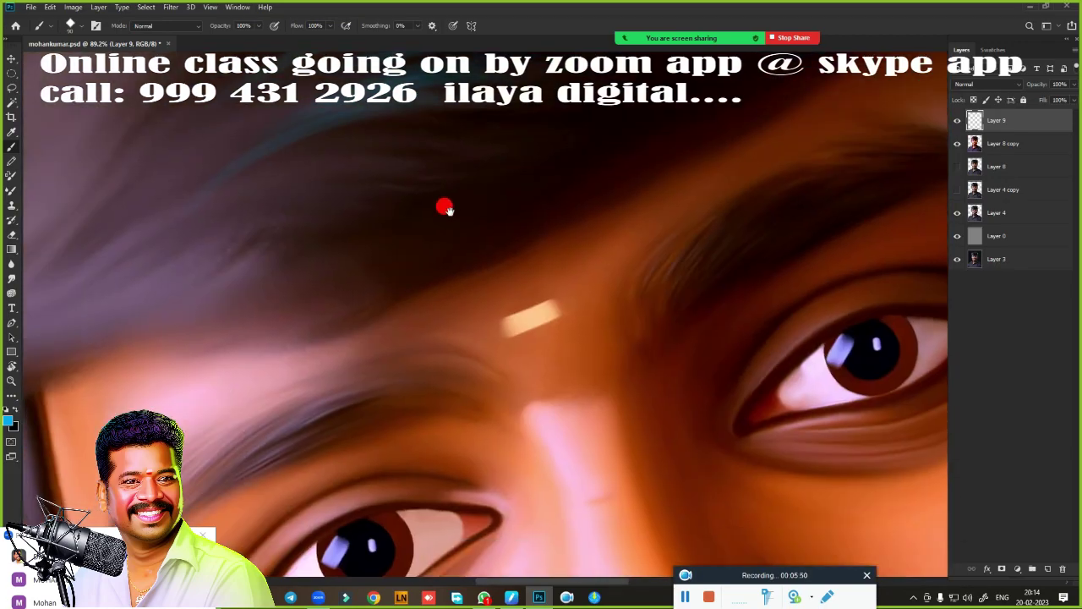
drag(150, 244, 314, 341)
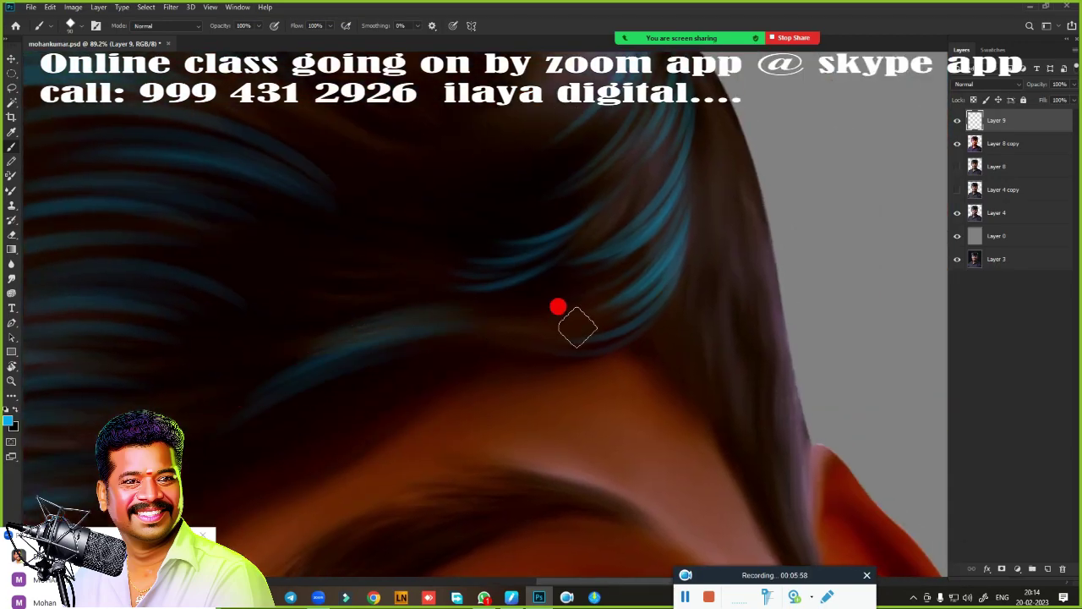
mouse_move(557, 306)
mouse_down()
mouse_move(604, 212)
mouse_move(357, 478)
mouse_up()
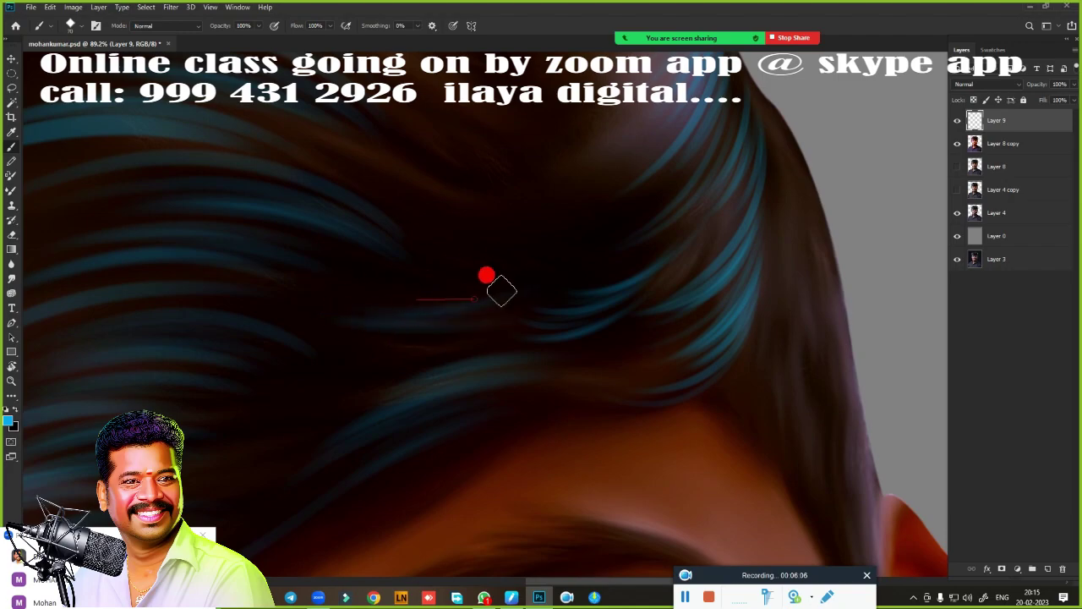
drag(710, 353, 471, 434)
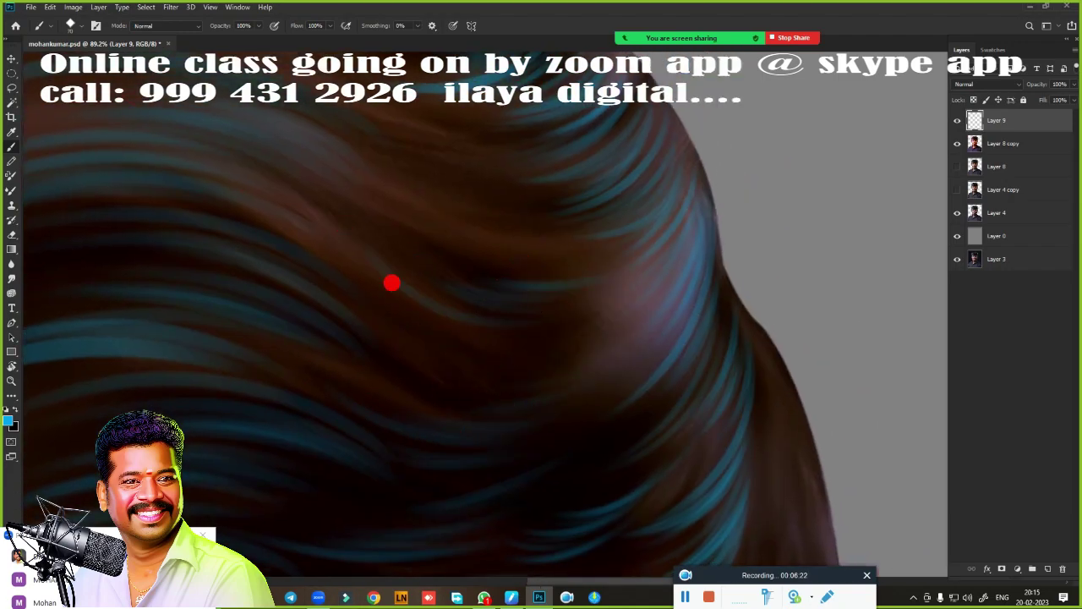
drag(467, 362, 518, 416)
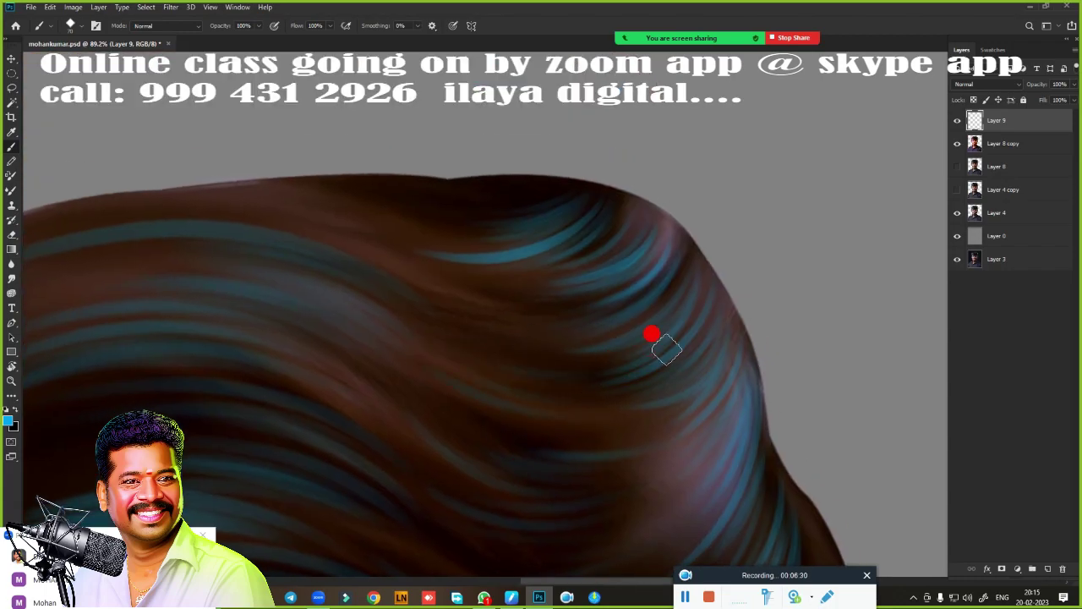
drag(525, 310, 626, 369)
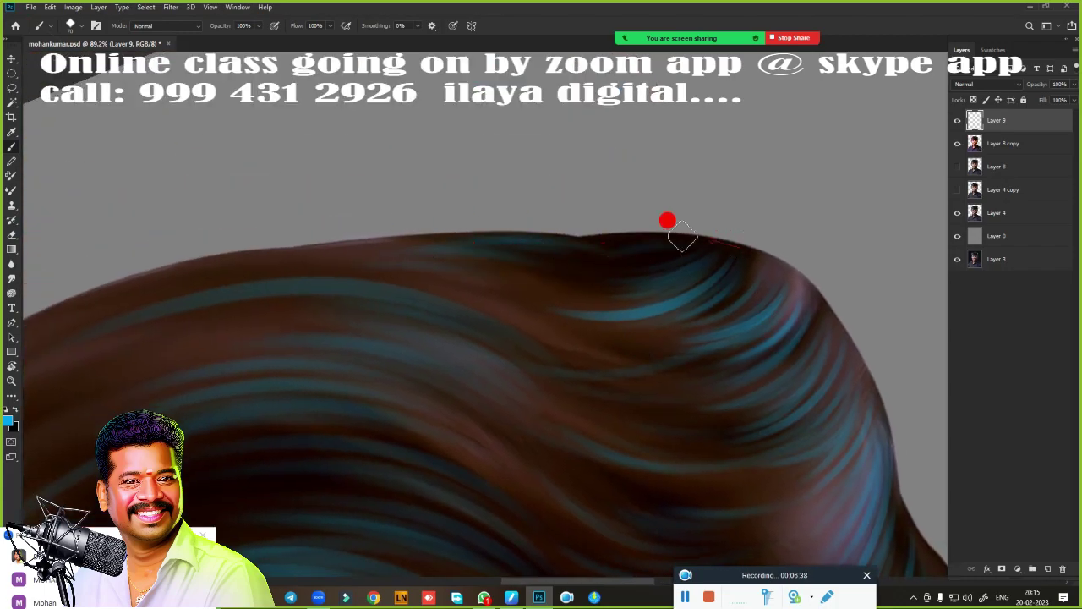
scroll(719, 262, down, 3)
scroll(338, 210, down, 2)
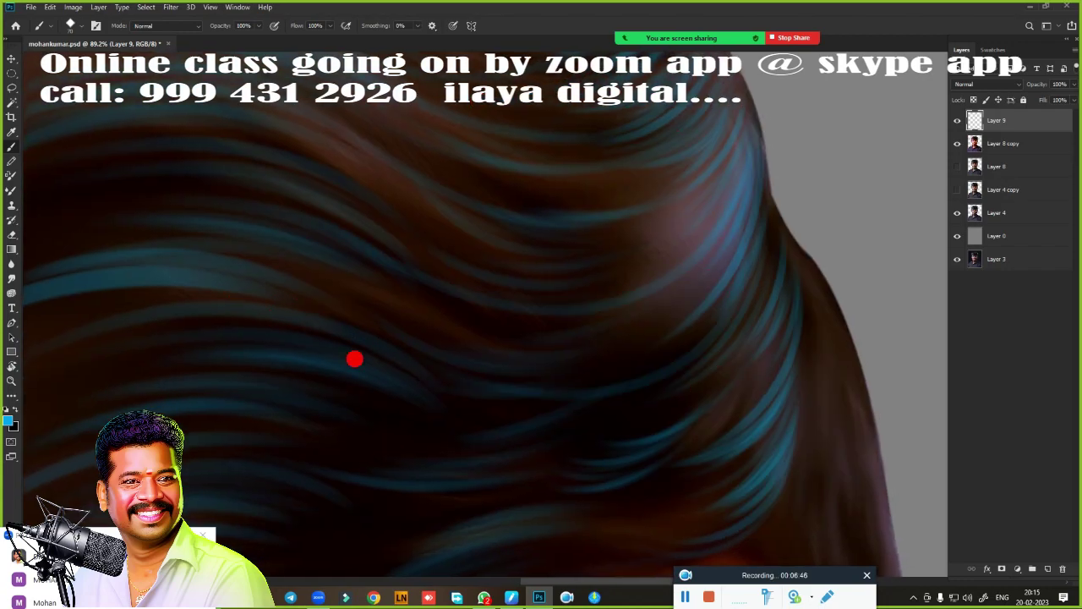
scroll(507, 330, down, 2)
drag(786, 272, 613, 385)
- Rotate the canvas view of the hair and return to the Brush tool
key(r)
drag(524, 335, 346, 229)
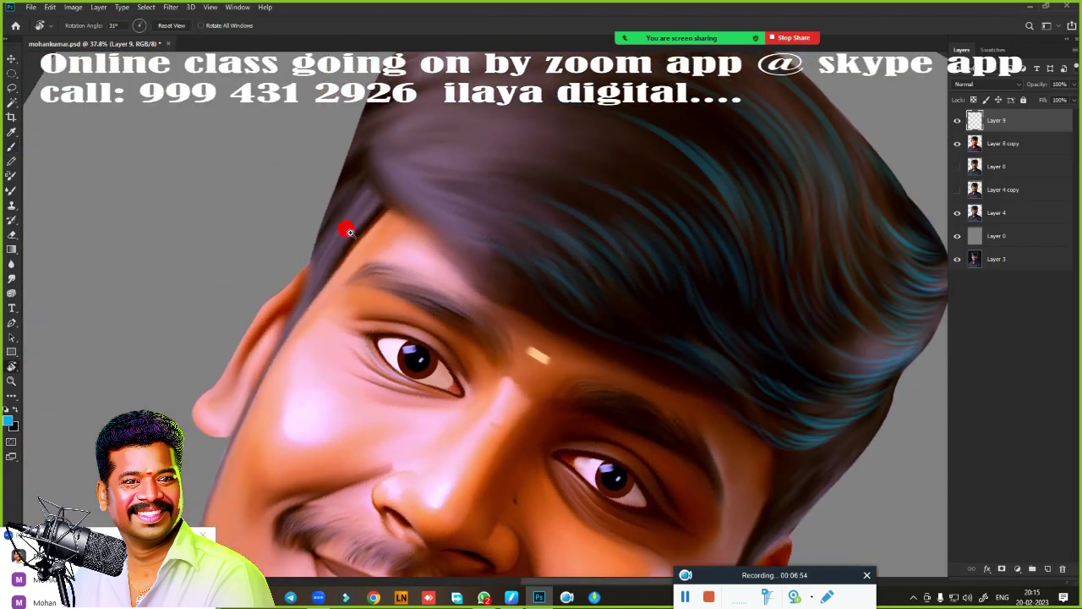
scroll(310, 316, up, 5)
scroll(370, 389, down, 2)
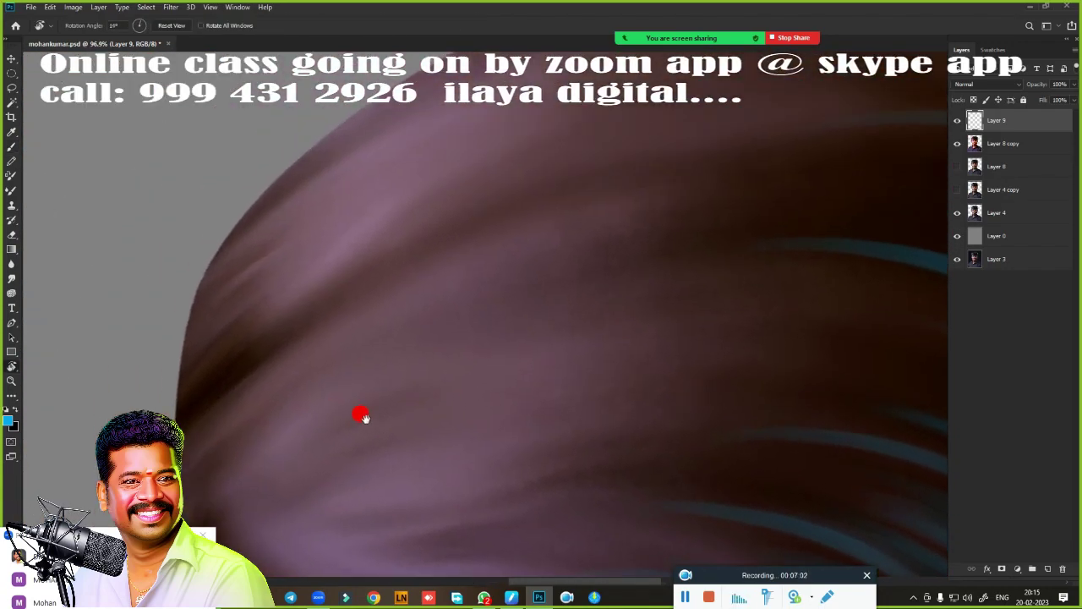
key(b)
- Zoom and scroll across the crown and fringe's top edge for blue strand highlights
scroll(379, 379, down, 2)
scroll(335, 388, up, 2)
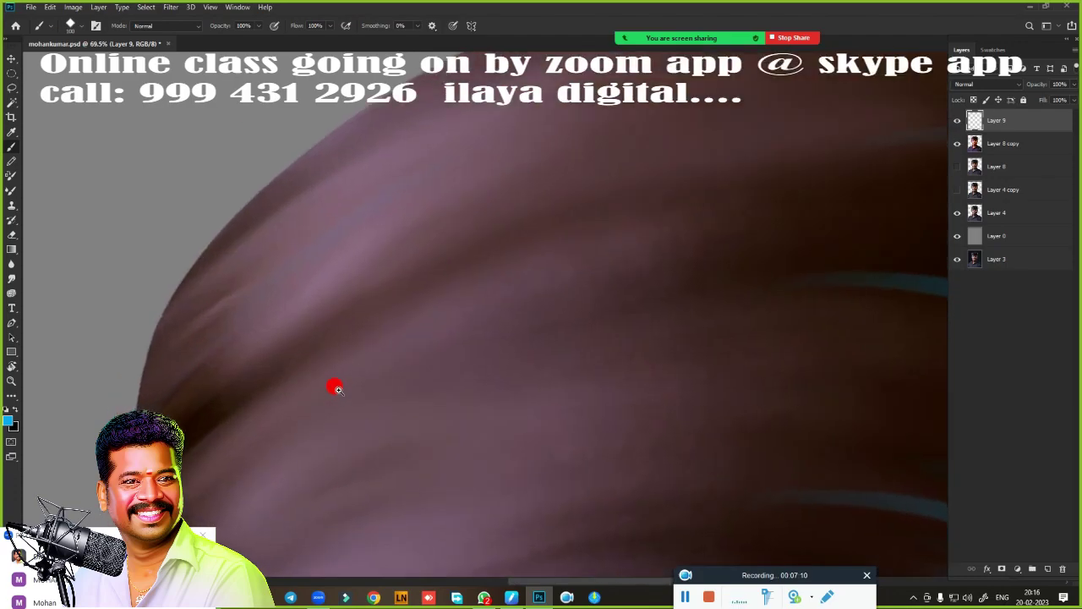
scroll(350, 282, down, 2)
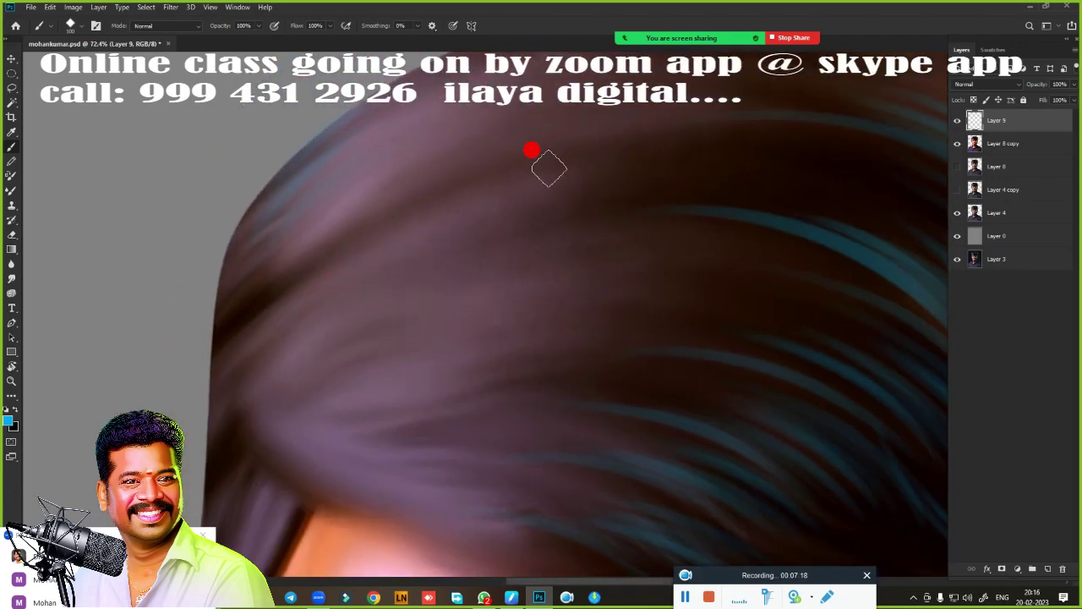
scroll(408, 339, up, 2)
scroll(500, 164, down, 2)
scroll(336, 313, up, 1)
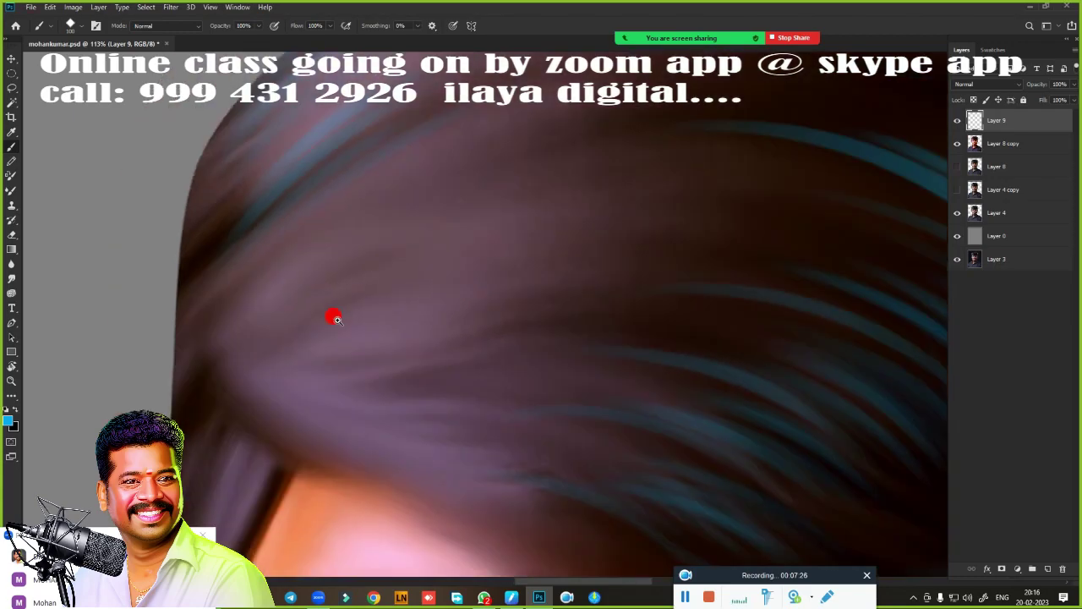
scroll(446, 318, down, 2)
scroll(447, 318, up, 2)
scroll(283, 389, up, 3)
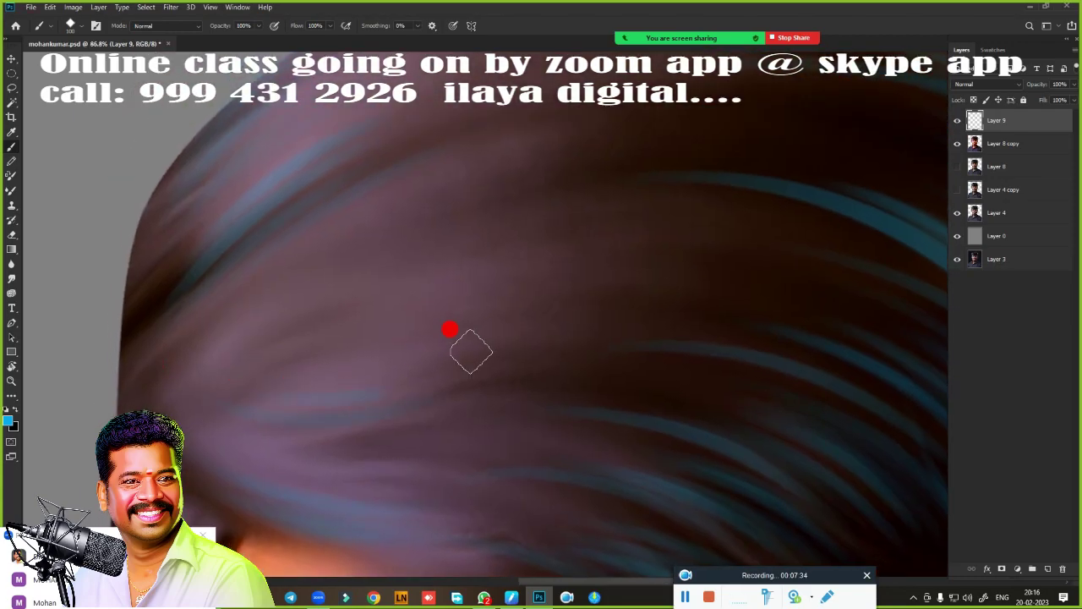
scroll(676, 463, up, 2)
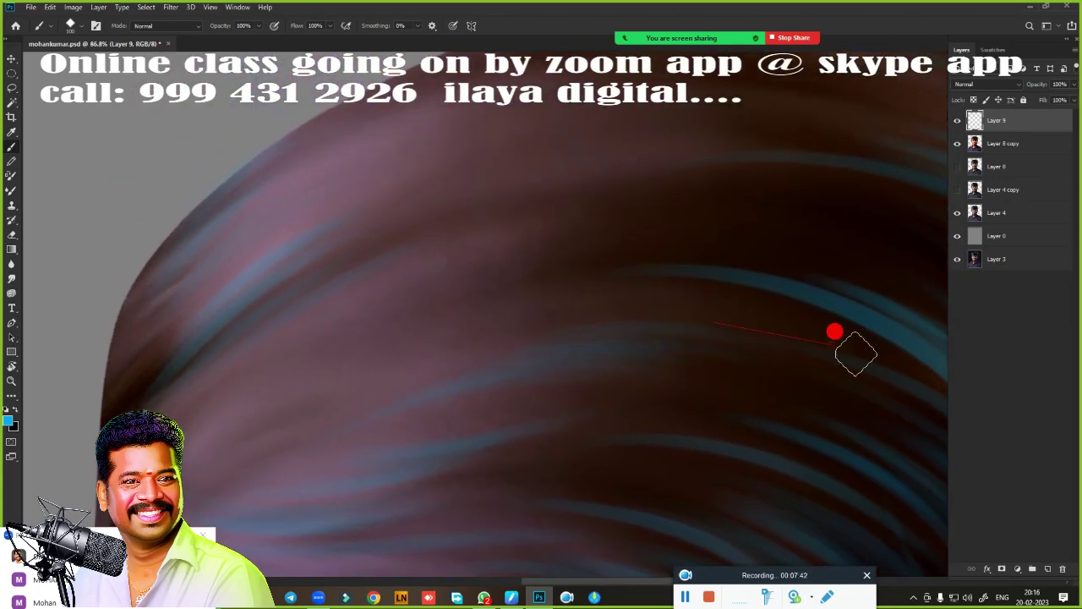
scroll(834, 330, up, 1)
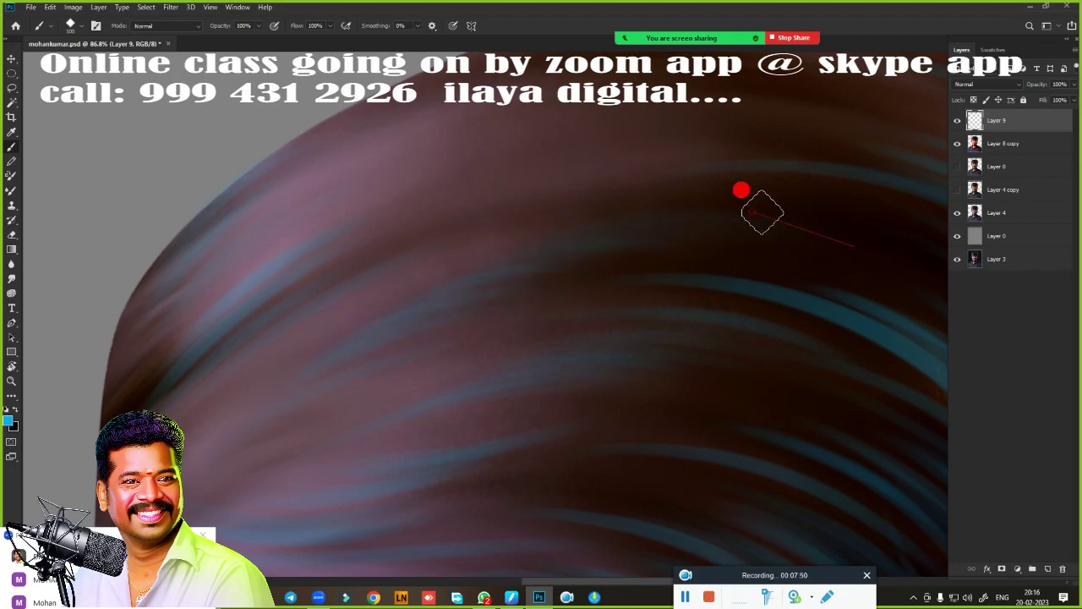
scroll(763, 213, up, 2)
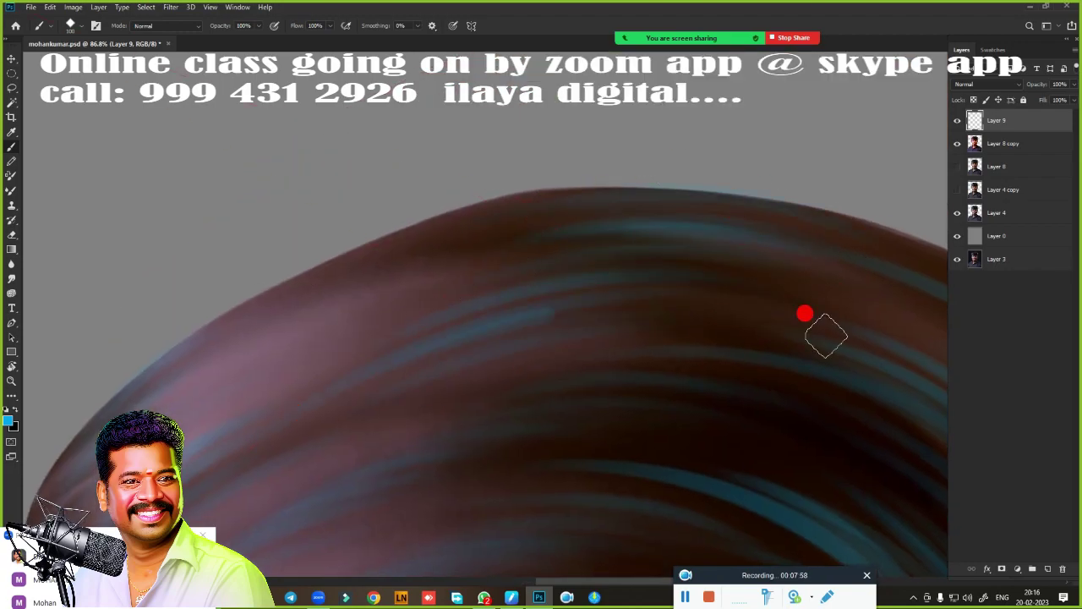
scroll(237, 326, right, 3)
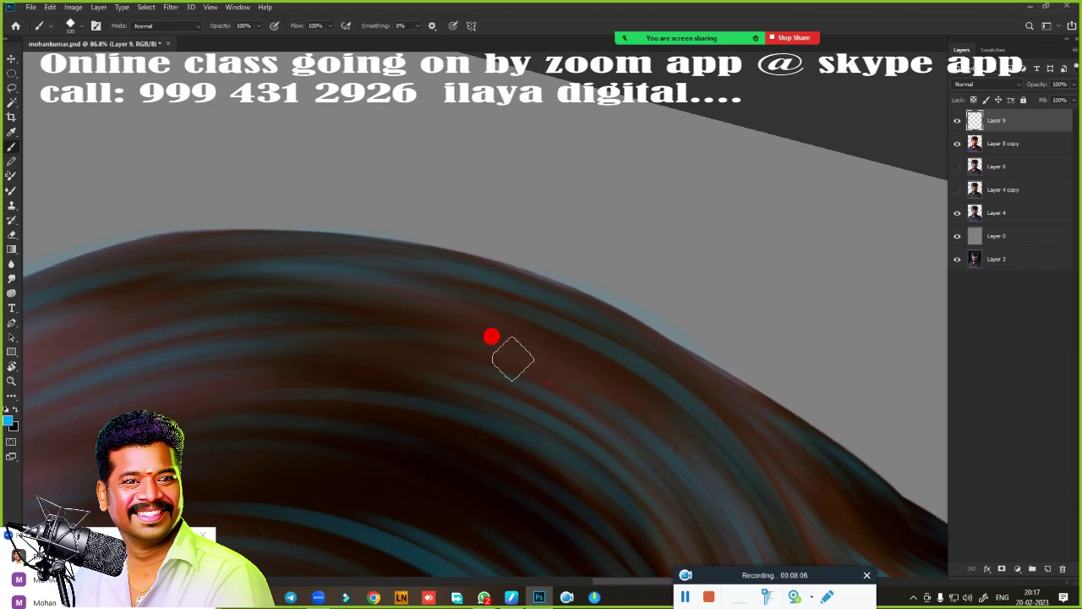
scroll(491, 338, down, 2)
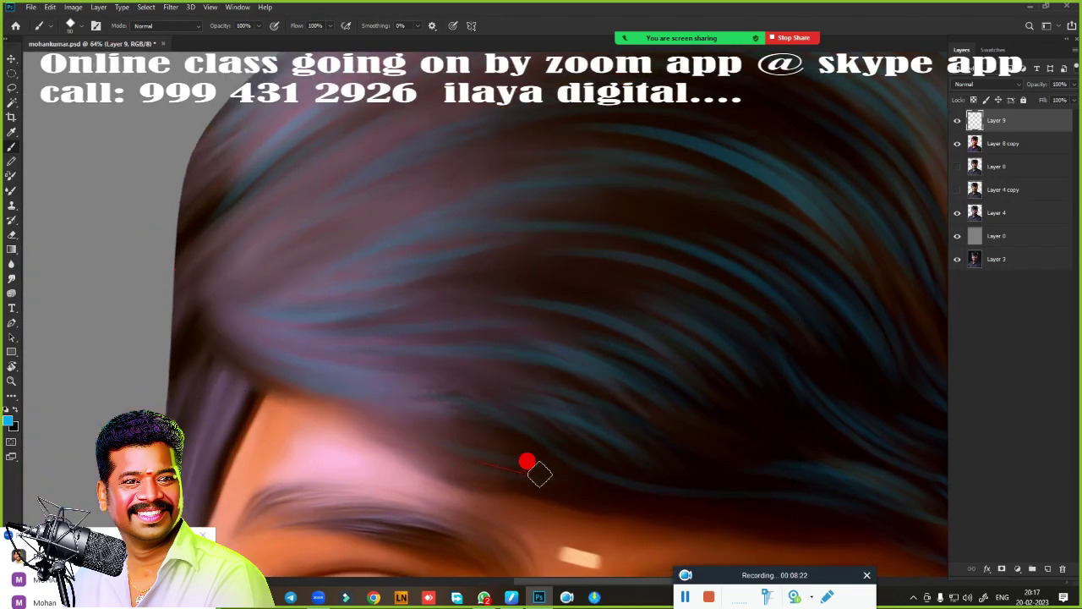
scroll(617, 327, down, 2)
scroll(616, 327, right, 2)
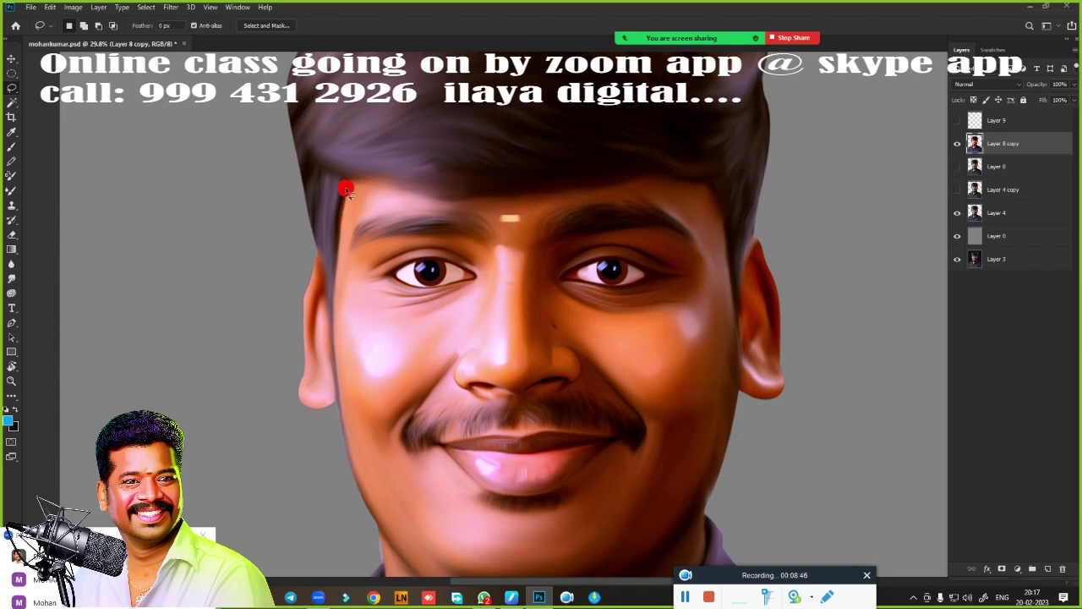
- Lasso the hair onto a new layer and set its Hue/Saturation lightness to -67
mouse_move(382, 87)
mouse_down()
mouse_move(345, 176)
mouse_move(392, 186)
mouse_up()
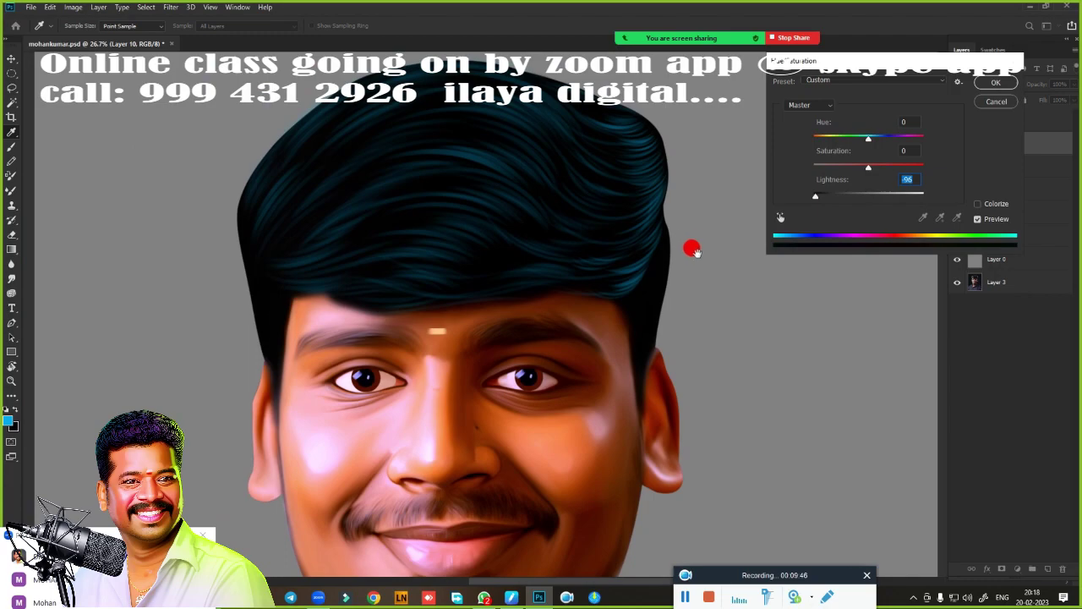
drag(888, 61, 817, 237)
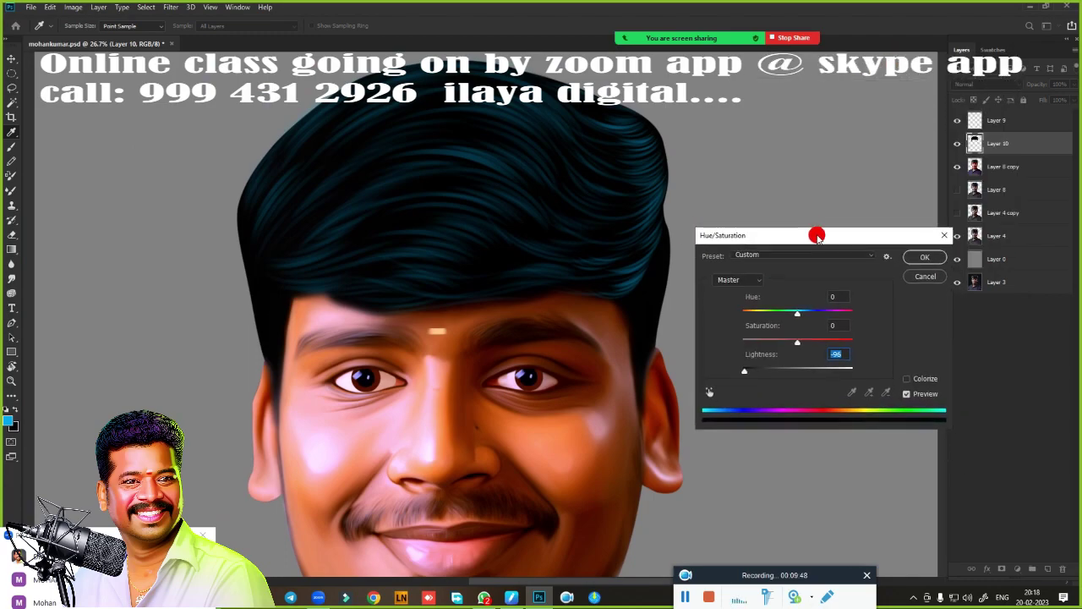
click(751, 50)
drag(744, 371, 762, 370)
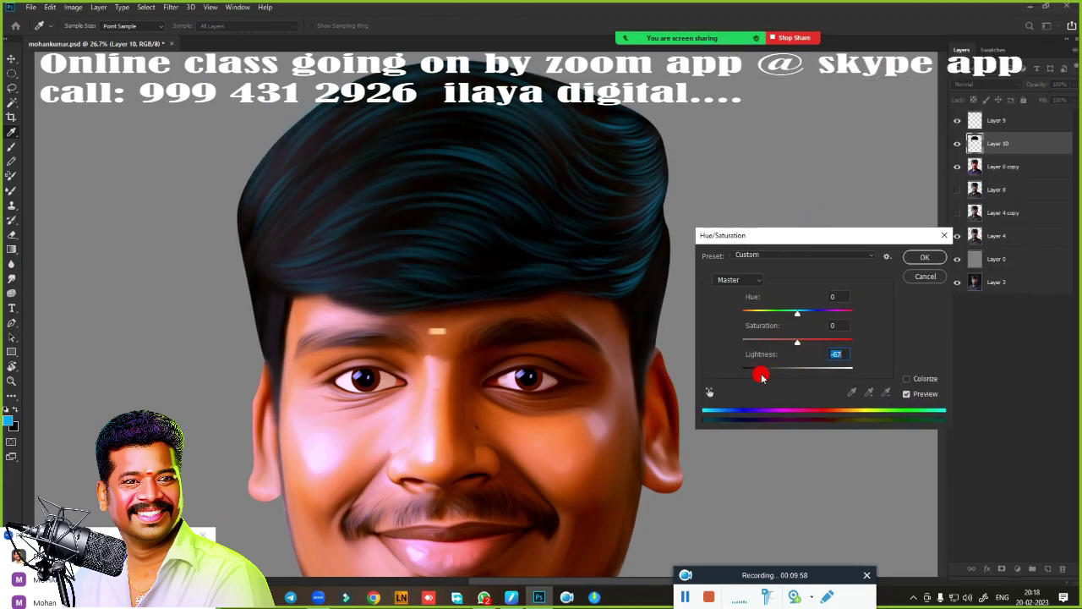
click(924, 257)
- Set Layer 10's fill to 87% and compare the hair with it hidden
drag(1072, 100, 1068, 123)
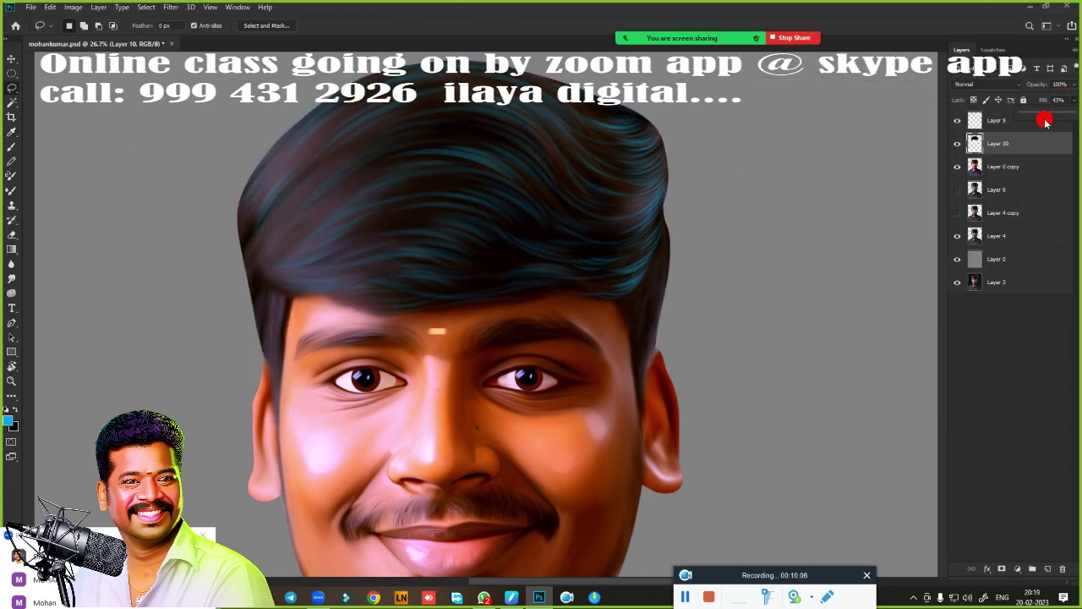
key(ctrl+0)
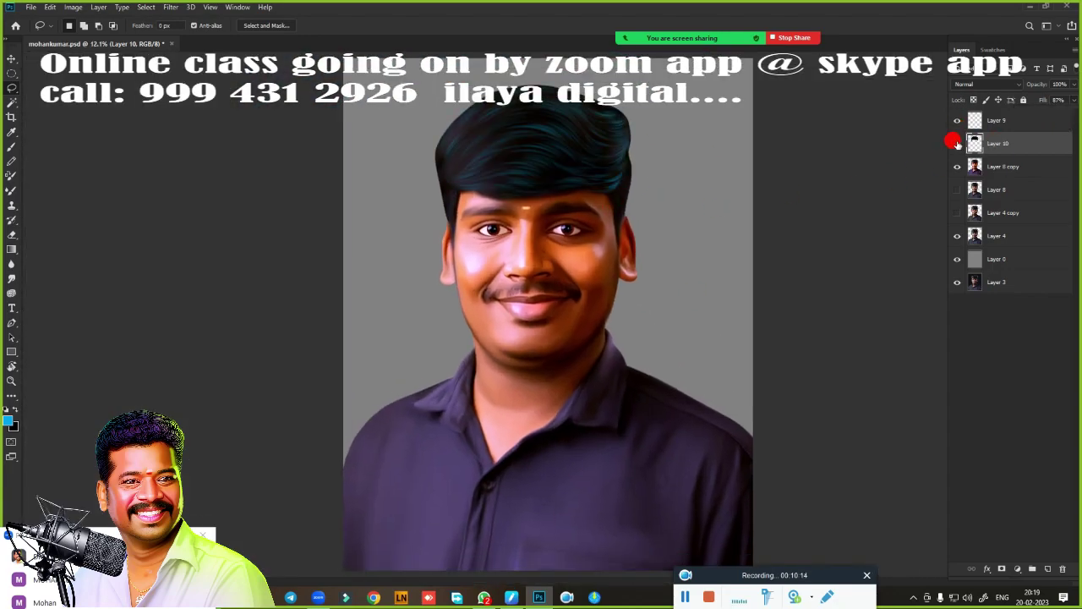
click(957, 143)
click(957, 144)
scroll(570, 362, up, 5)
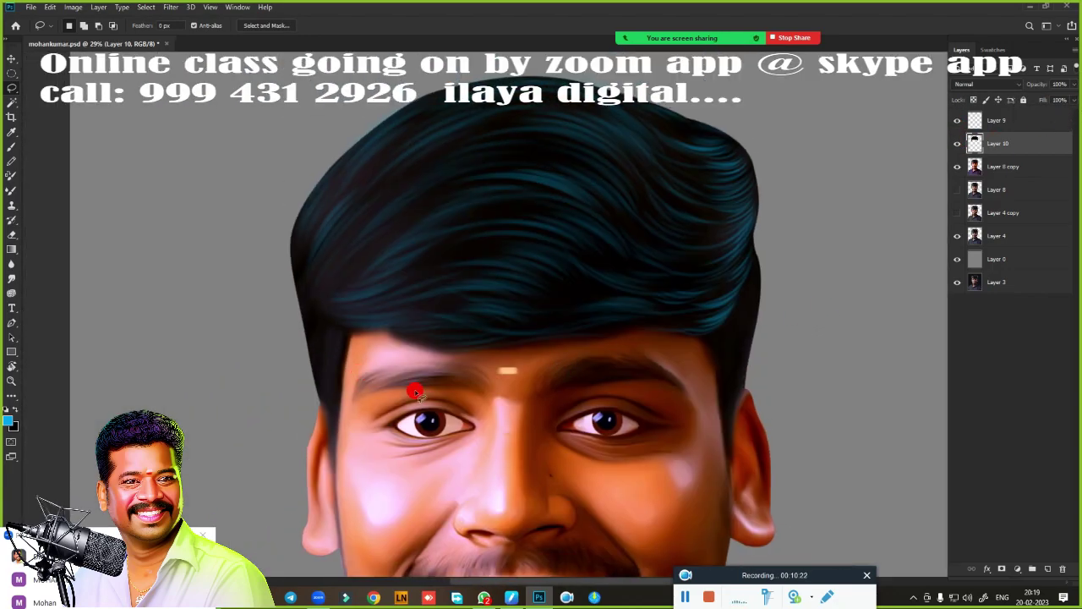
key(alt+])
key(r)
mouse_move(344, 357)
mouse_down()
mouse_move(515, 353)
mouse_move(394, 346)
mouse_move(527, 284)
mouse_up()
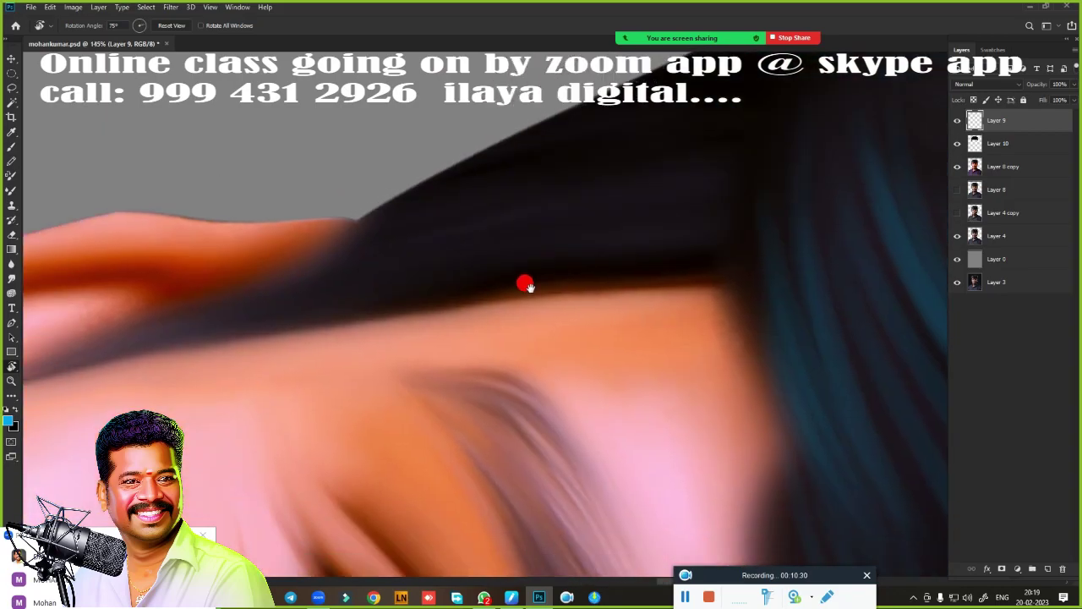
- Paint teal strands along the lower and upper hair edge on Layer 9
scroll(379, 350, up, 1)
key(b)
drag(489, 336, 316, 352)
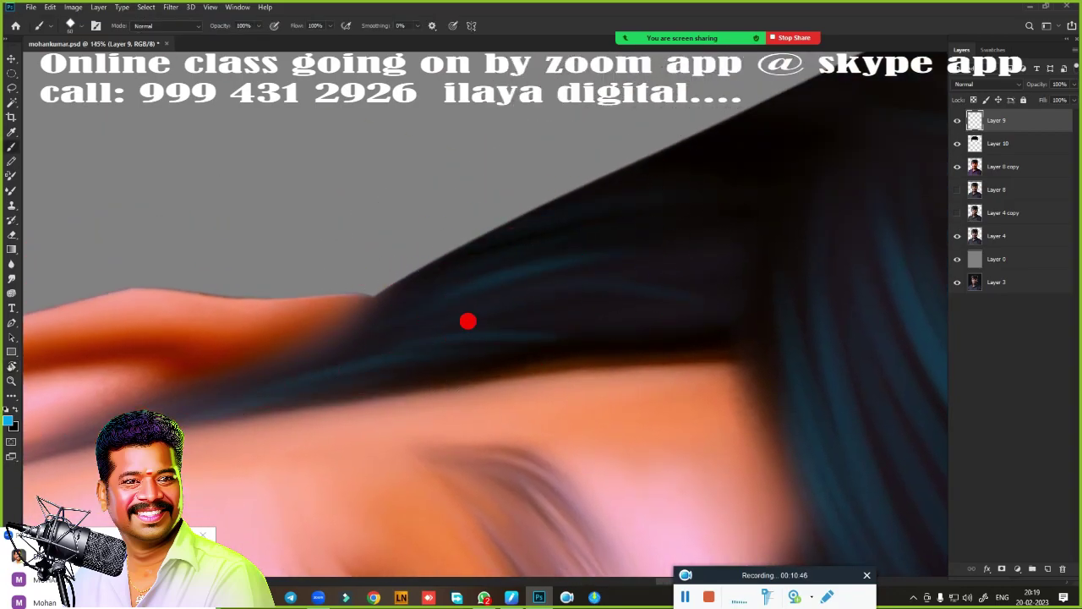
drag(598, 319, 423, 326)
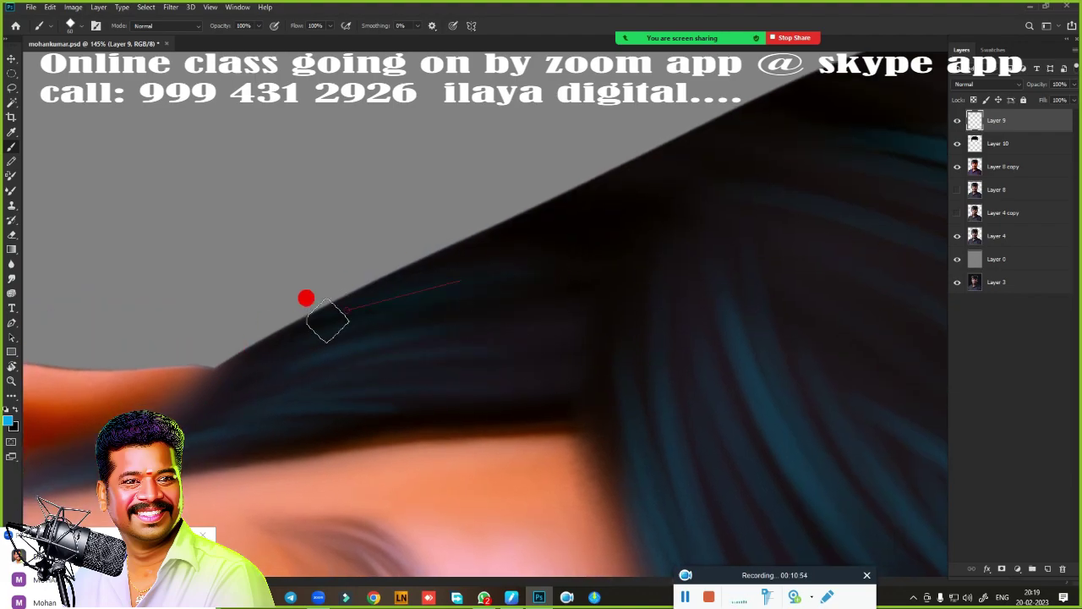
mouse_move(327, 320)
mouse_down()
mouse_move(625, 291)
mouse_move(580, 218)
mouse_move(466, 242)
mouse_up()
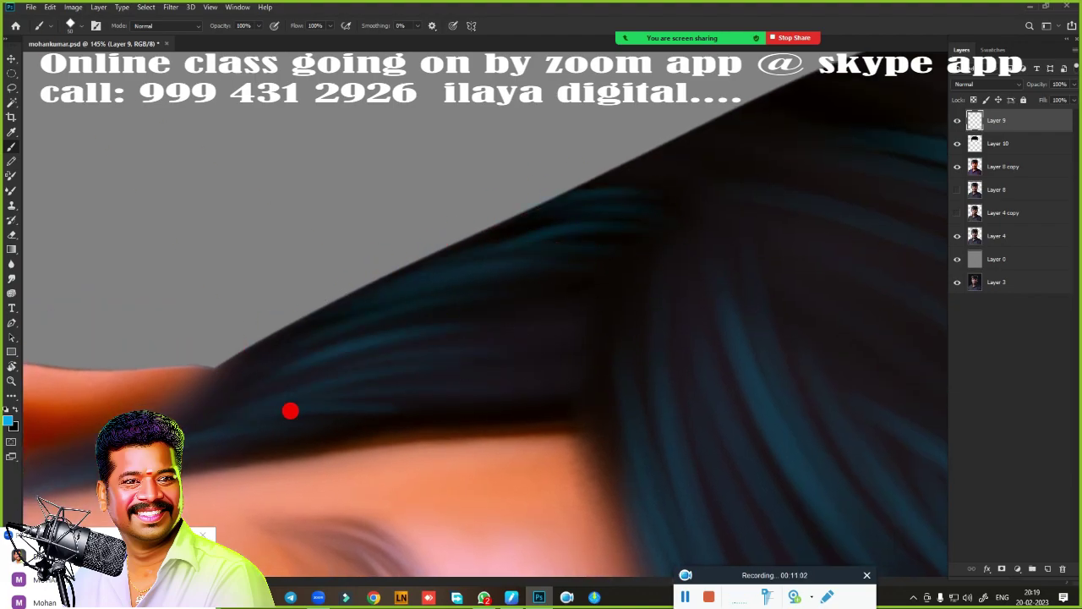
- Add a thin teal strand running down the hair edge
scroll(466, 355, down, 5)
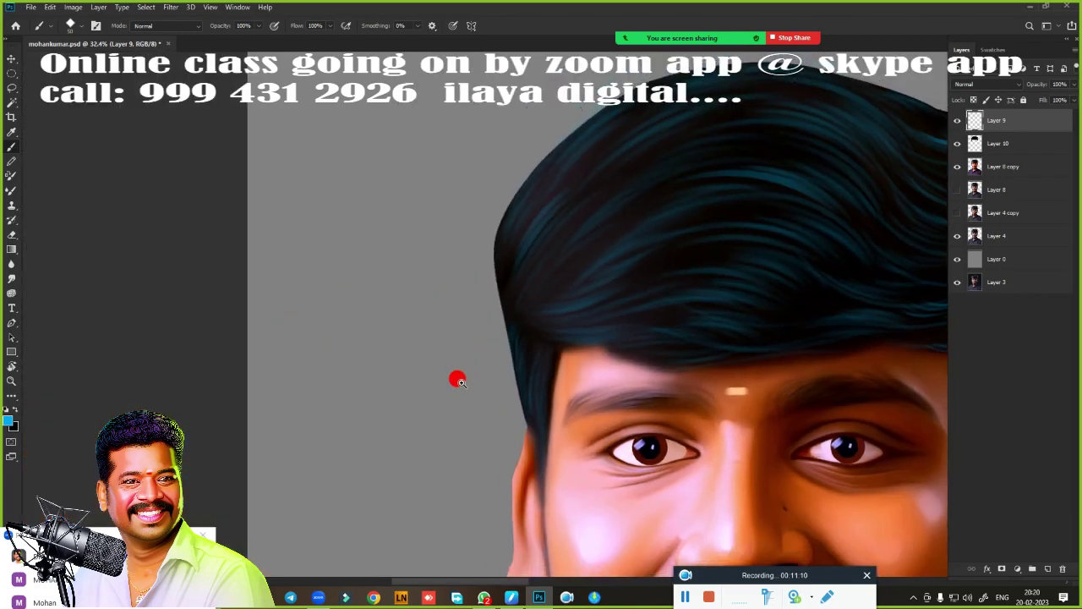
scroll(381, 386, up, 5)
scroll(452, 313, down, 5)
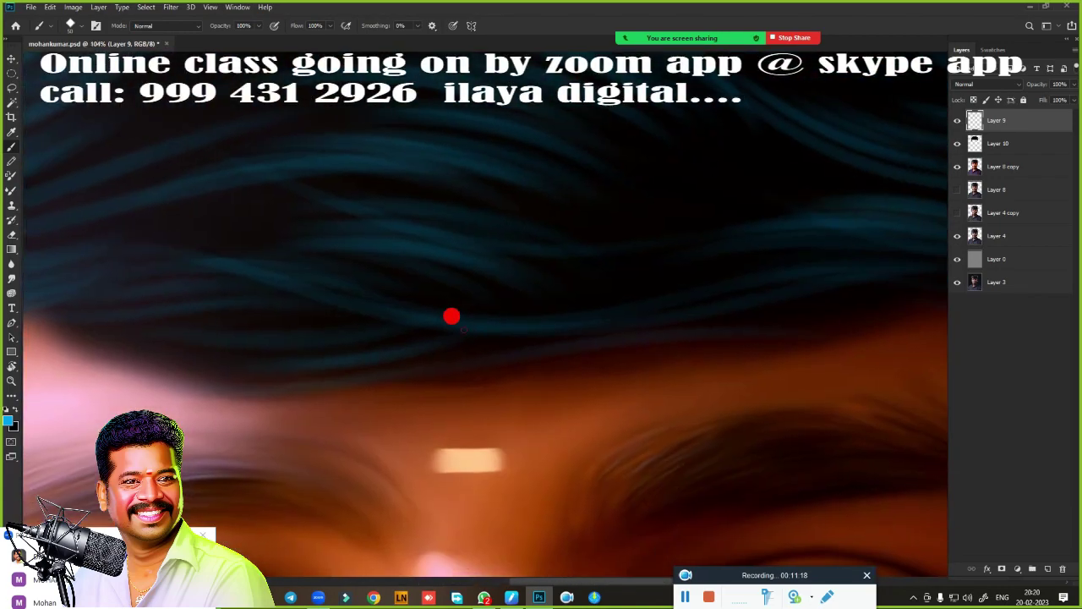
scroll(635, 308, right, 5)
scroll(609, 326, right, 5)
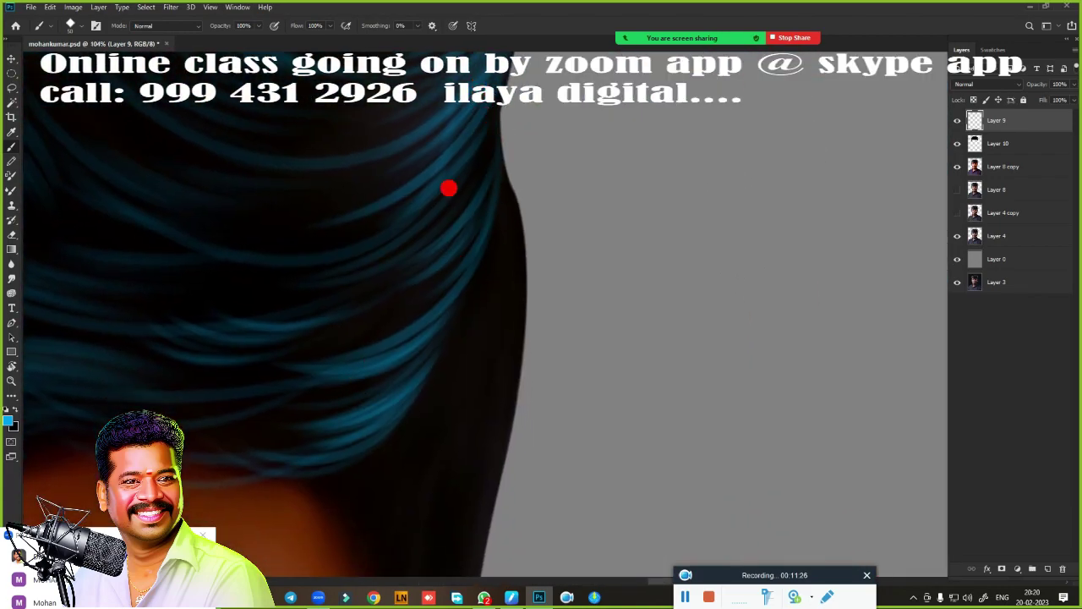
scroll(448, 383, down, 5)
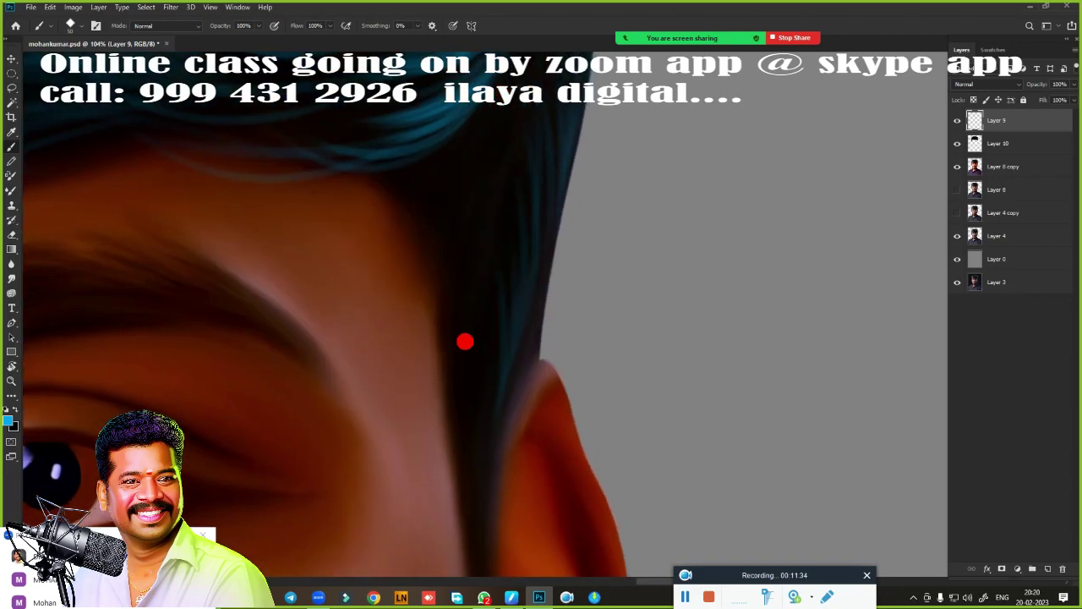
scroll(532, 314, down, 3)
scroll(505, 382, up, 5)
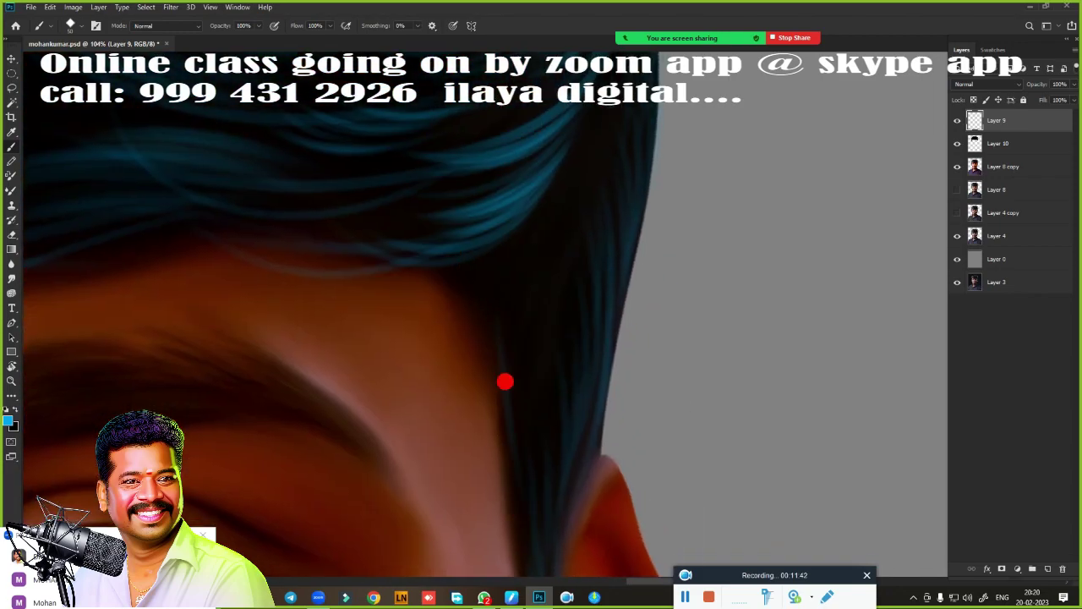
drag(510, 322, 544, 508)
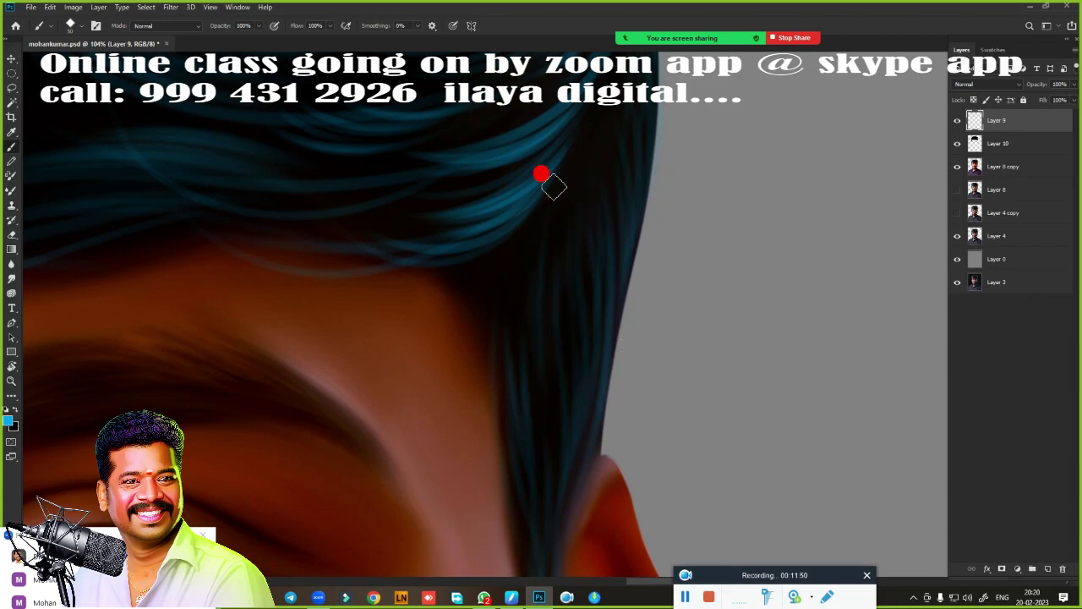
scroll(575, 339, down, 5)
scroll(530, 440, up, 7)
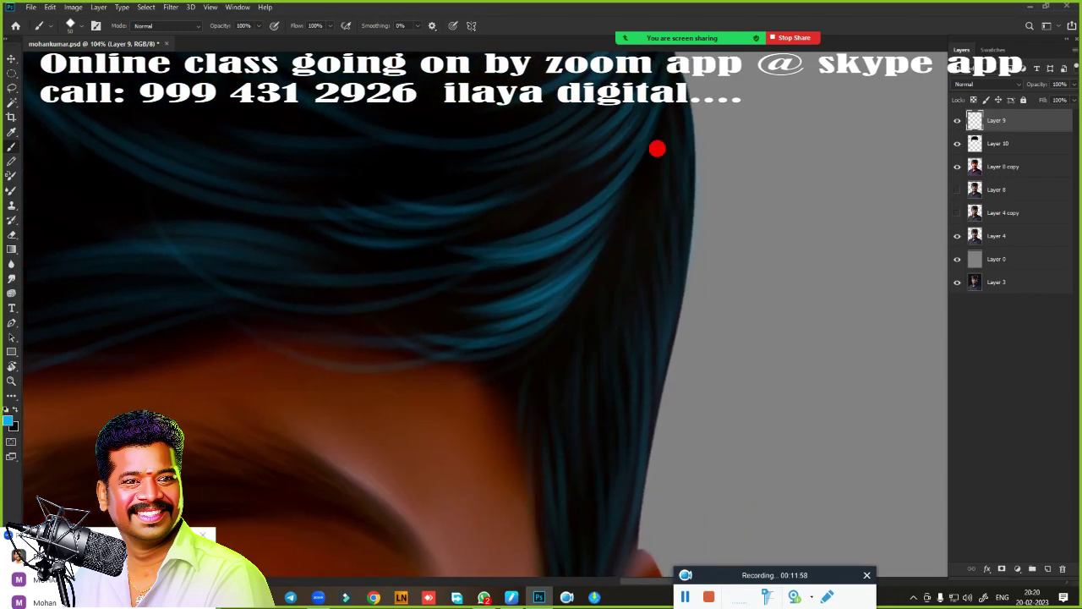
scroll(656, 149, down, 5)
scroll(584, 253, down, 3)
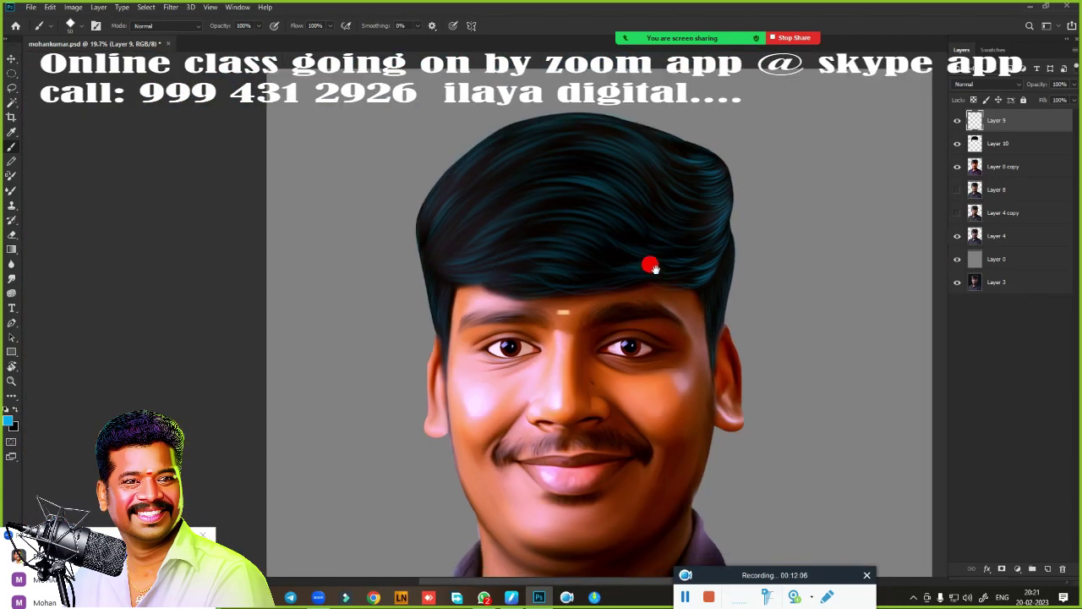
- Duplicate the teal strand layer, hide Layer 9 copy, and add a new empty layer
key(ctrl+j)
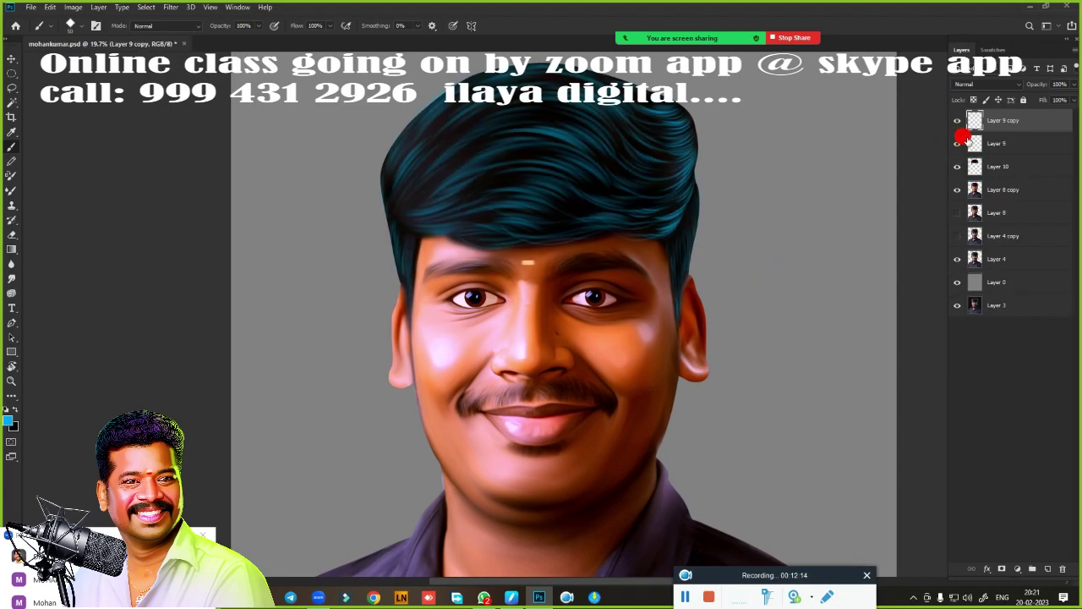
key(ctrl+z)
key(ctrl+shift+z)
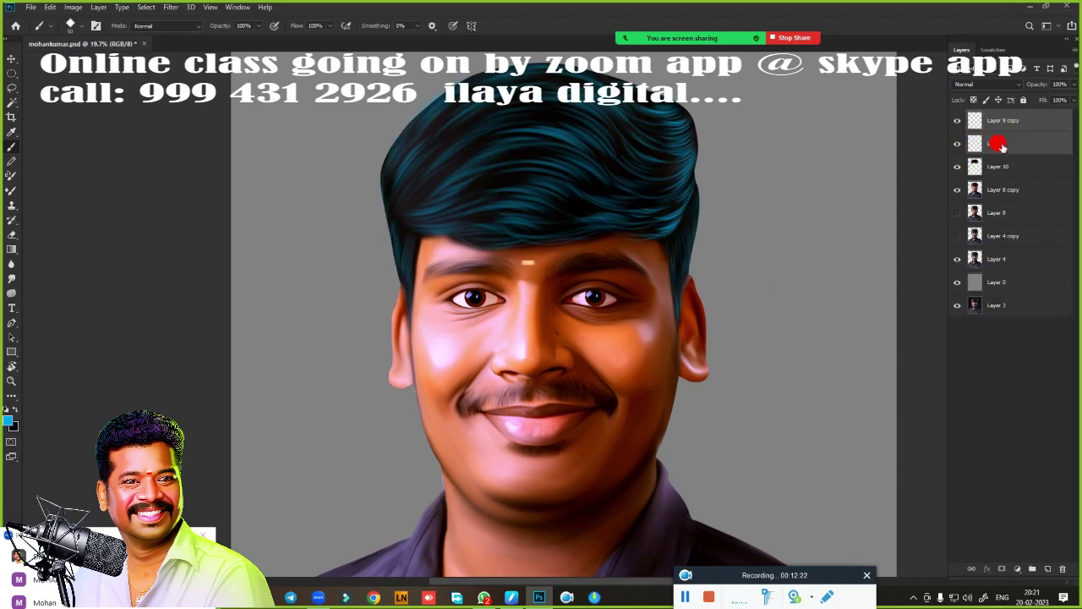
click(957, 120)
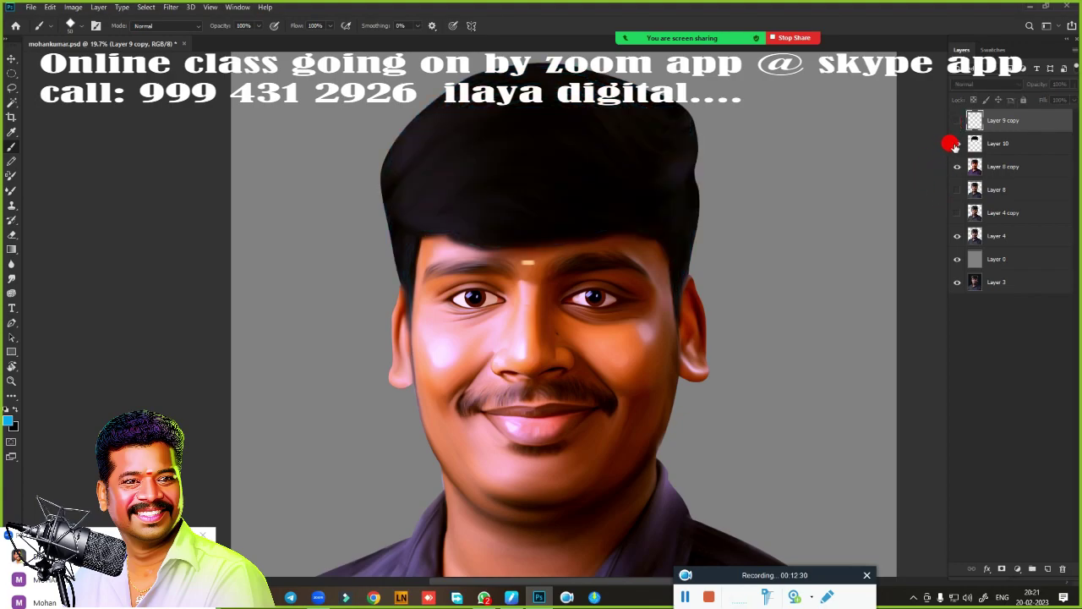
click(957, 143)
alt+click(621, 316)
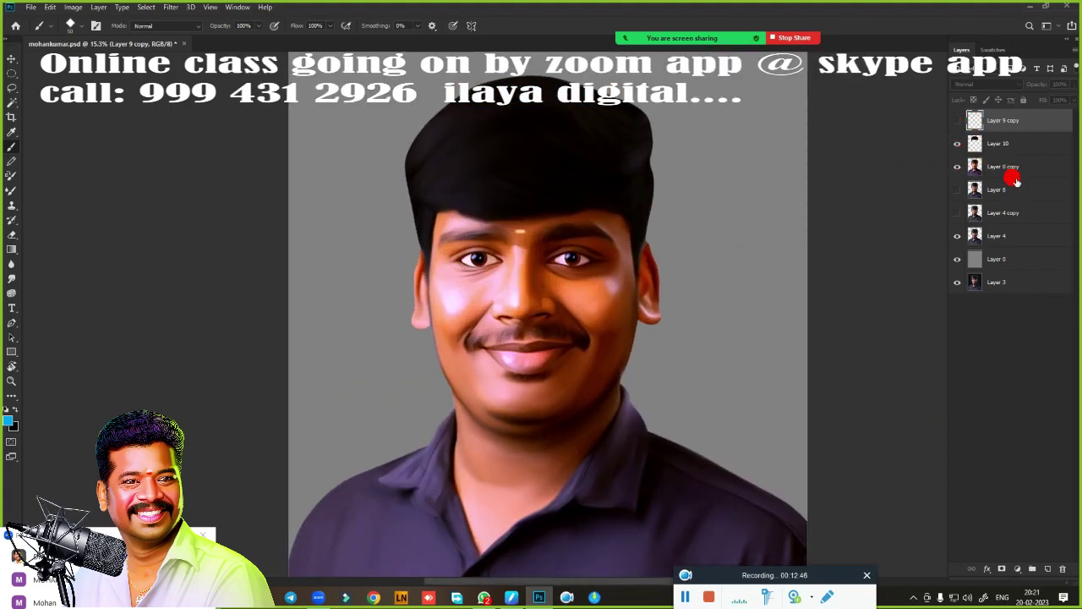
click(1048, 568)
- Paint yellow at 65% opacity over the hair and left shoulder inside the person selection
right_click(355, 262)
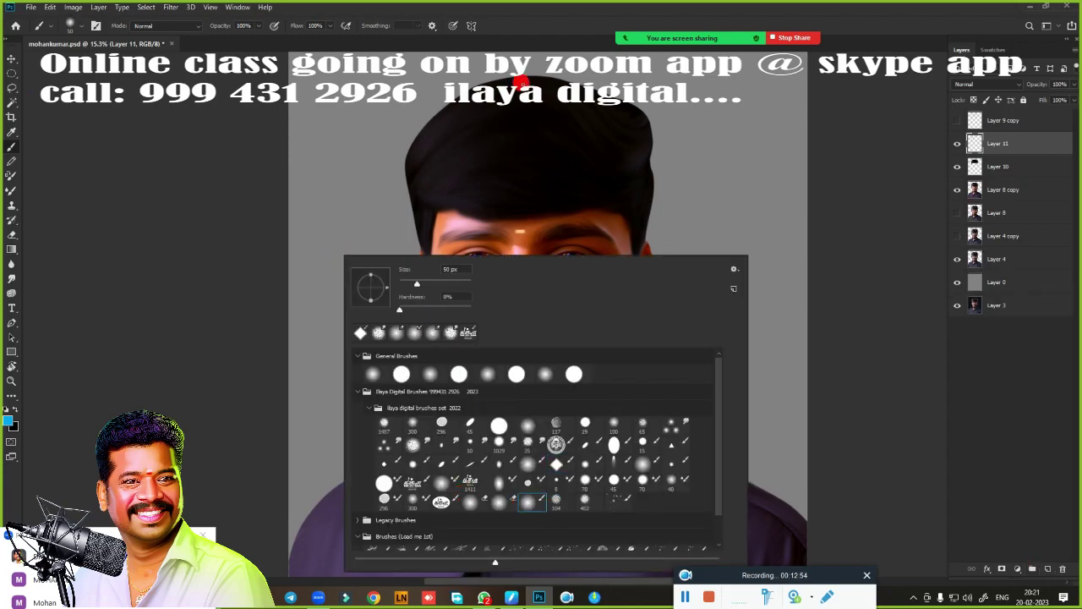
key(Escape)
click(993, 50)
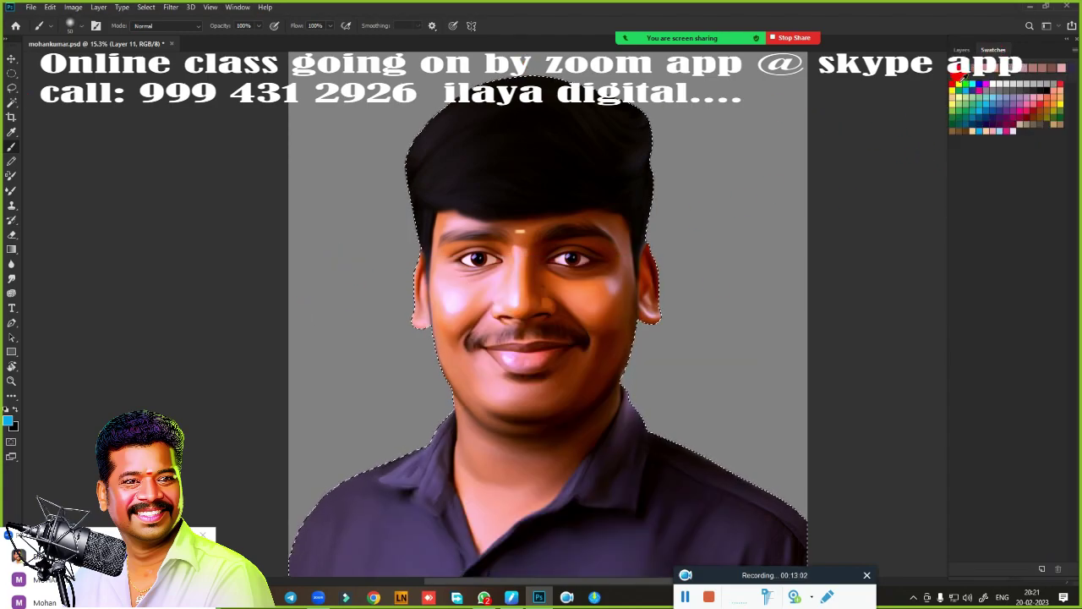
click(959, 83)
click(962, 50)
drag(252, 26, 240, 39)
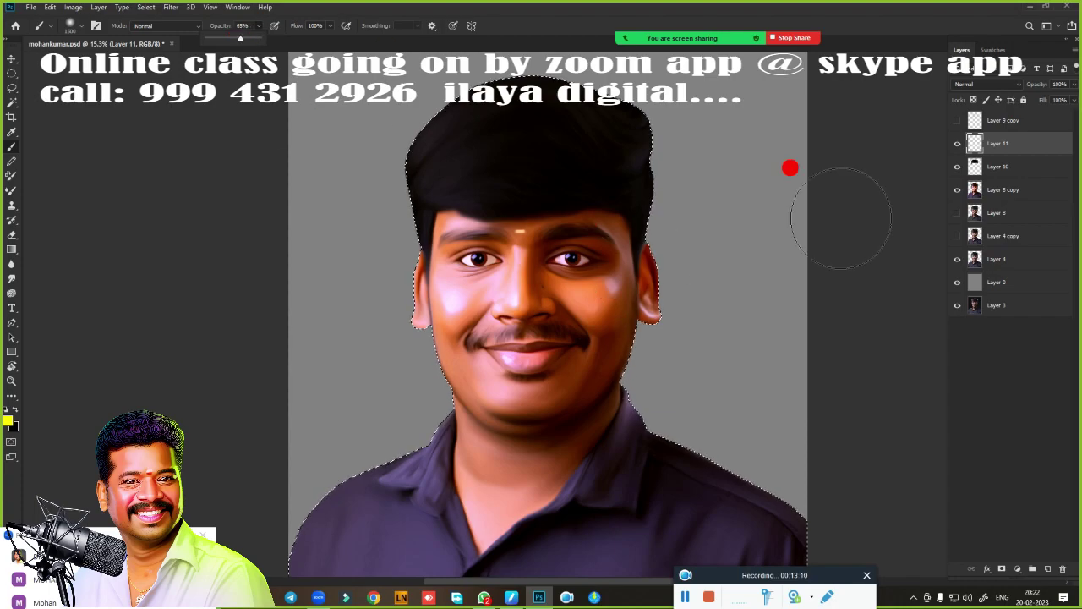
drag(413, 61, 329, 332)
scroll(801, 238, down, 2)
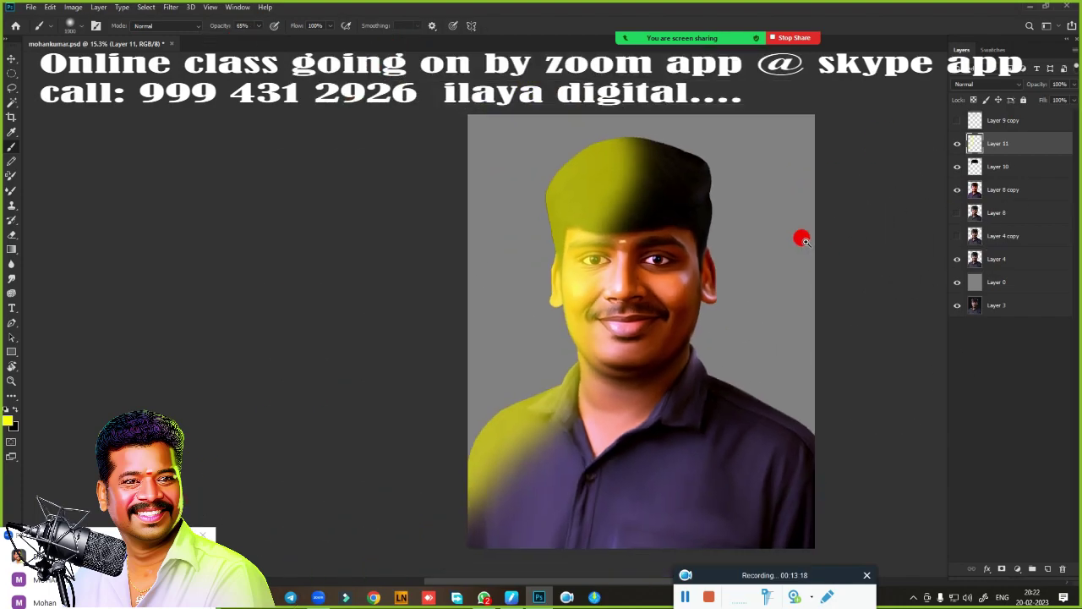
scroll(801, 239, up, 2)
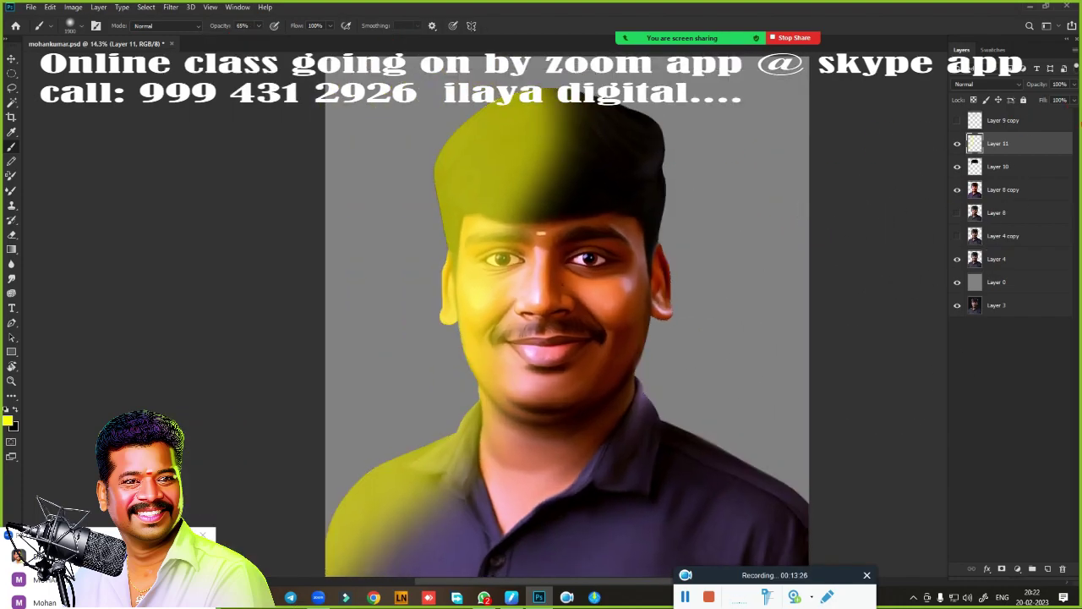
- Set Layer 11's blend mode to Soft Light after trying Darken and Overlay
click(985, 84)
click(991, 105)
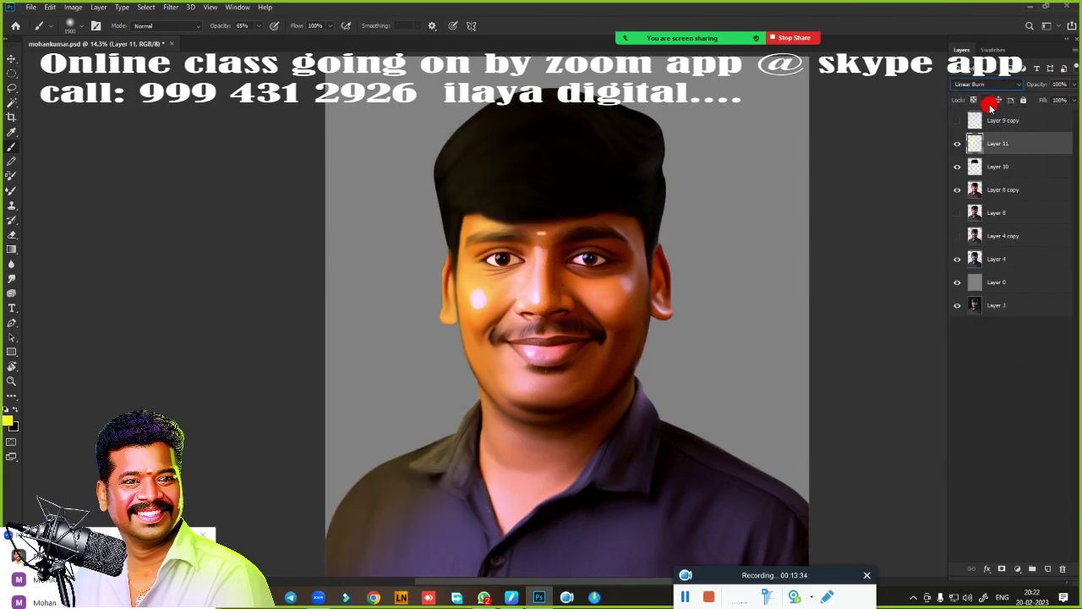
key(Down)
key(Down)
key(Down)
key(Down)
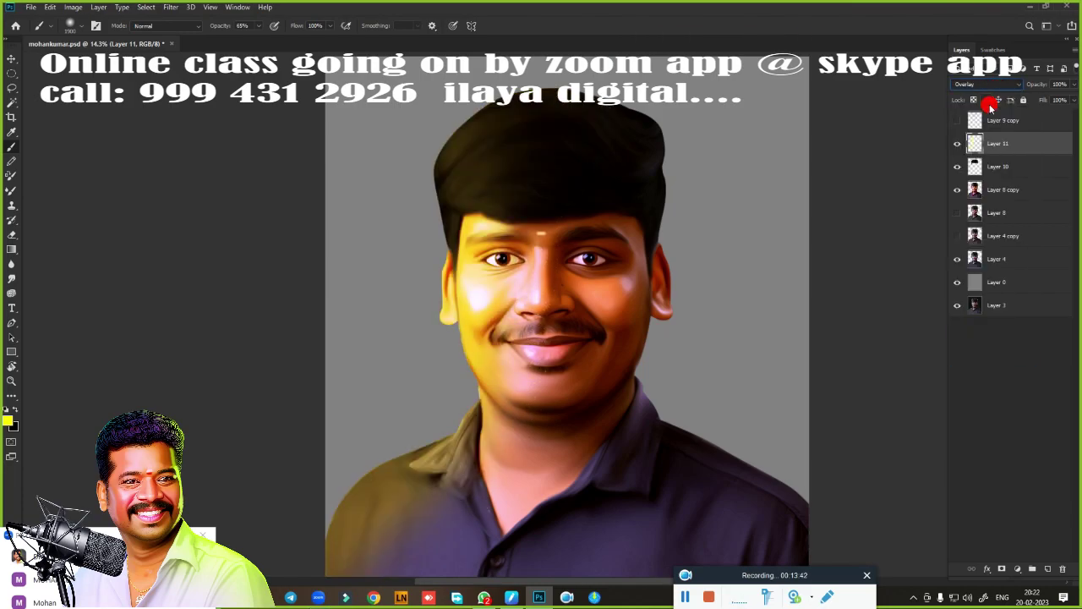
key(Down)
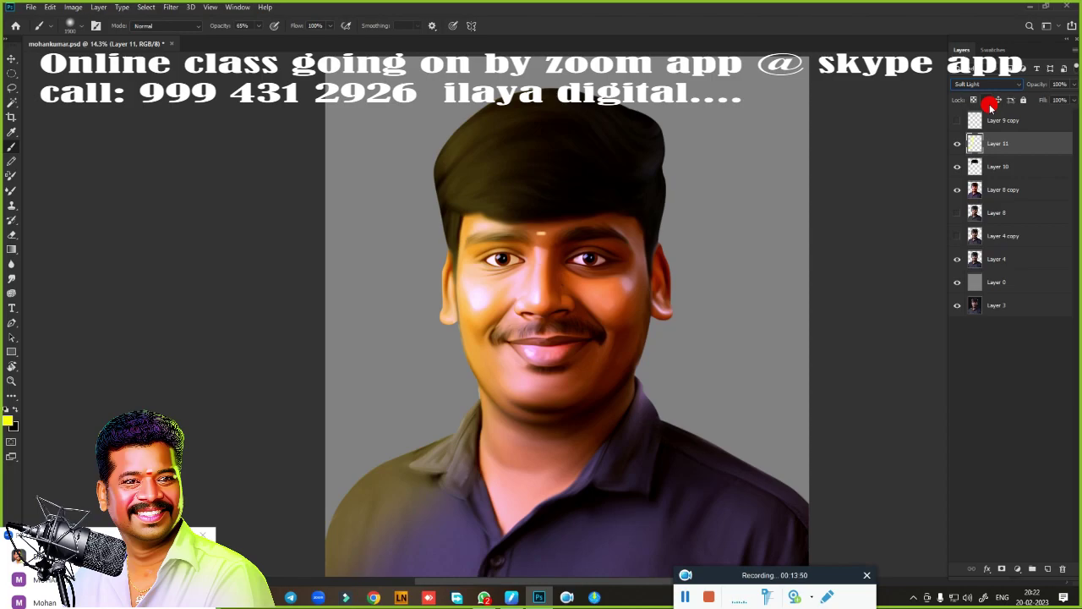
scroll(493, 205, down, 2)
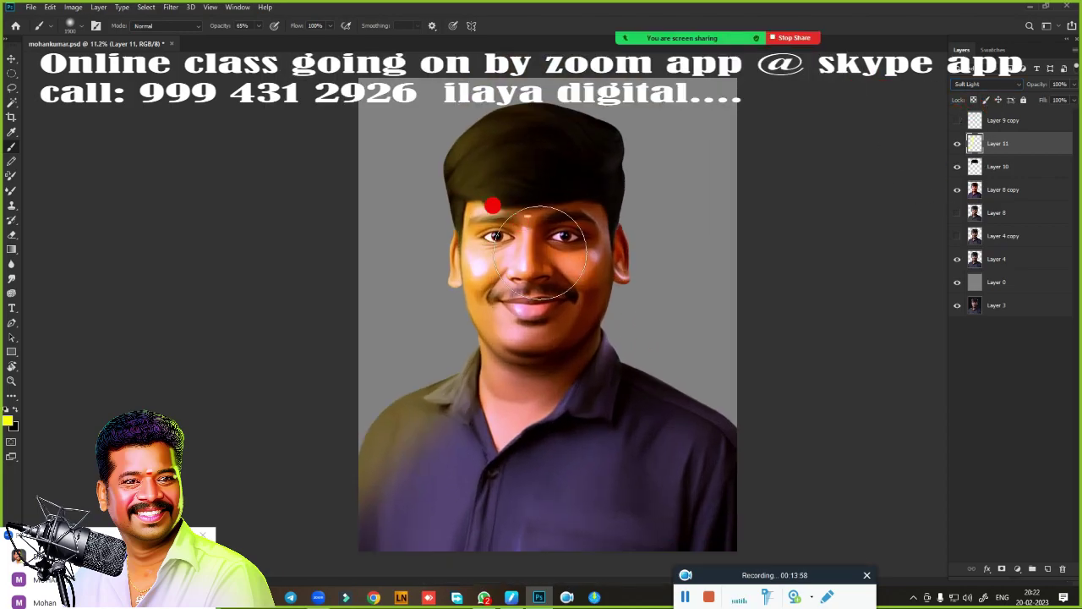
- Shift Layer 11's hue to -52 toward magenta-red and ready the Eraser for excess tint
key(ctrl+u)
mouse_move(769, 208)
mouse_down()
mouse_move(716, 211)
mouse_move(829, 214)
mouse_move(737, 216)
mouse_up()
click(895, 149)
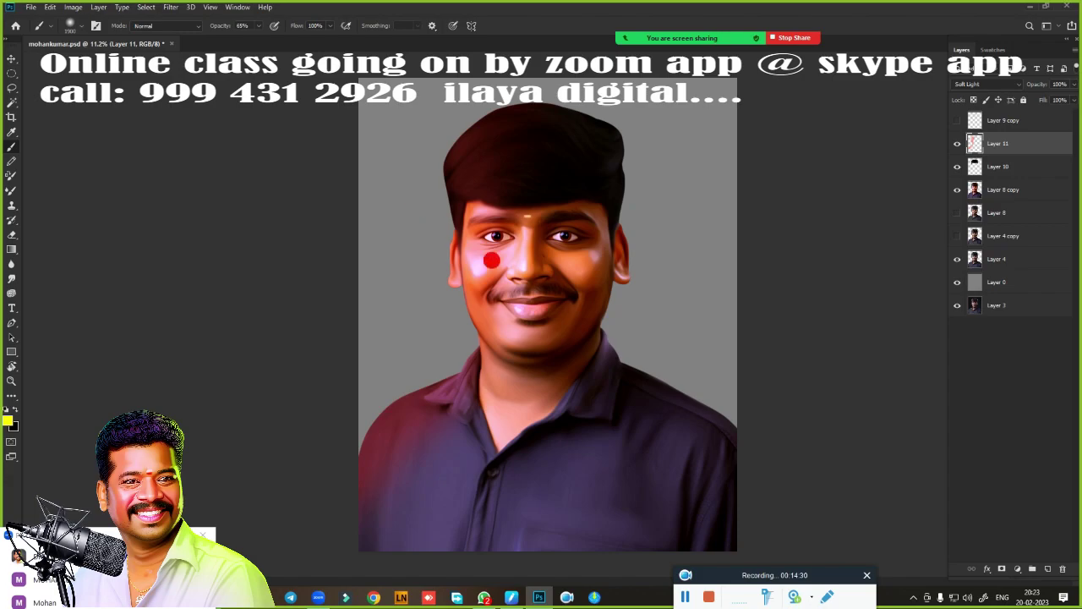
key(e)
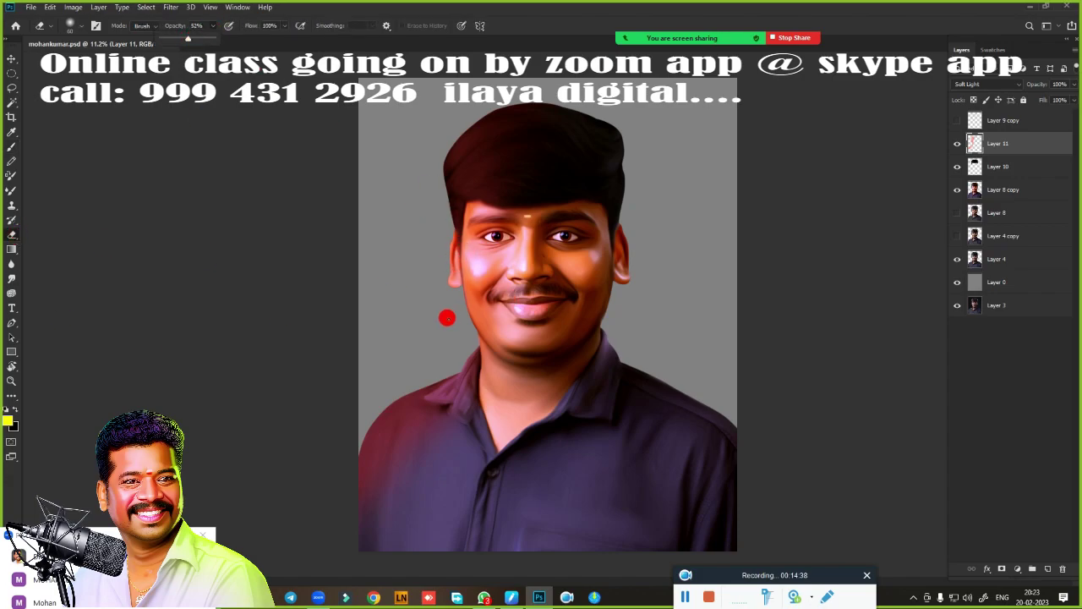
scroll(503, 306, up, 1)
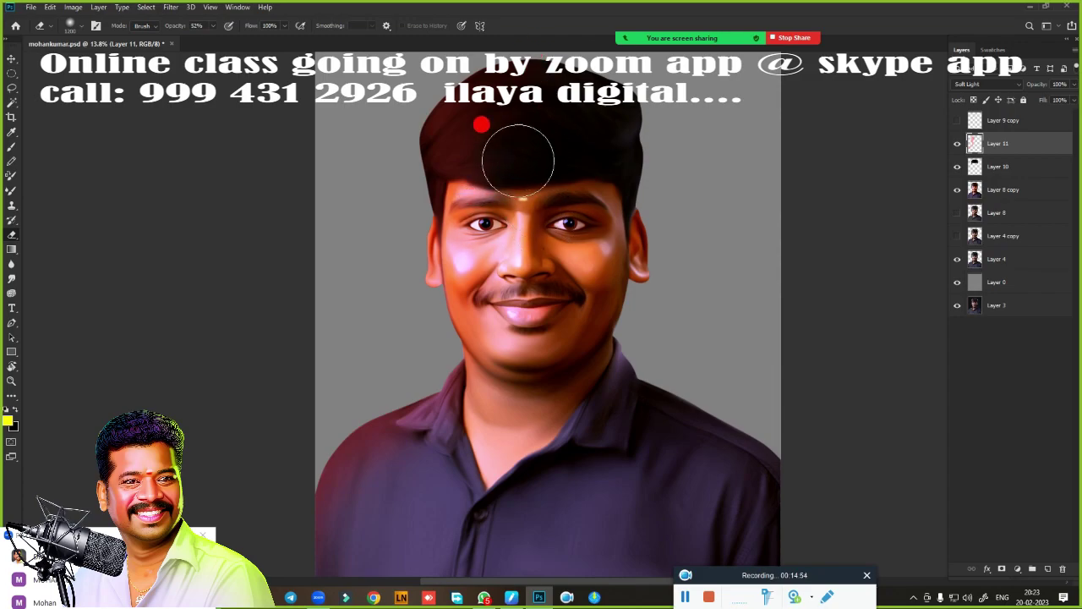
- Switch Layer 11 to Overlay blending and shift its hue to -26
click(988, 84)
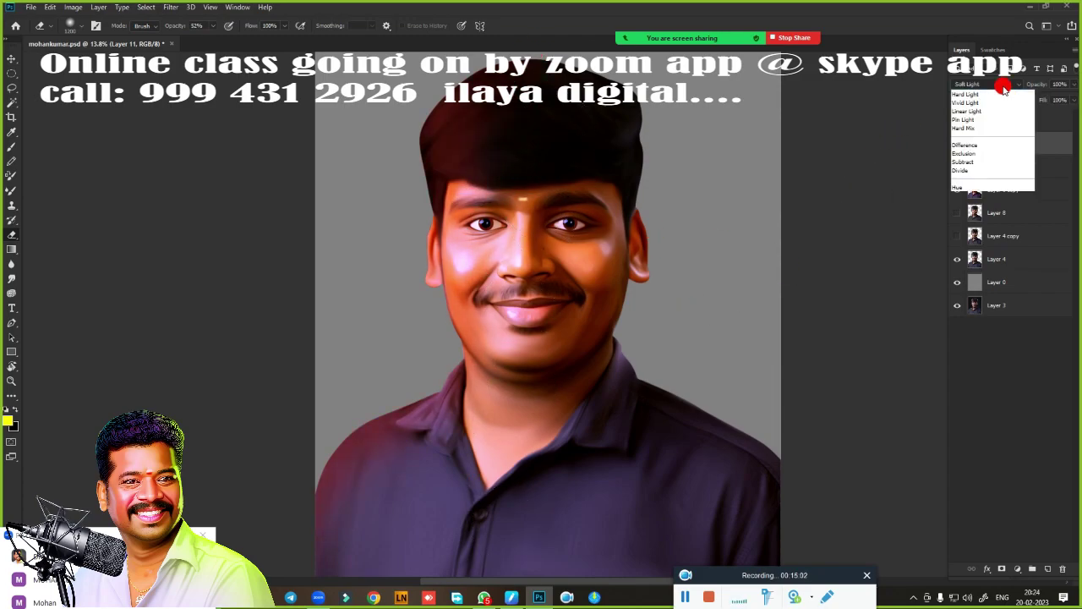
click(980, 224)
key(ctrl+u)
drag(767, 203, 755, 205)
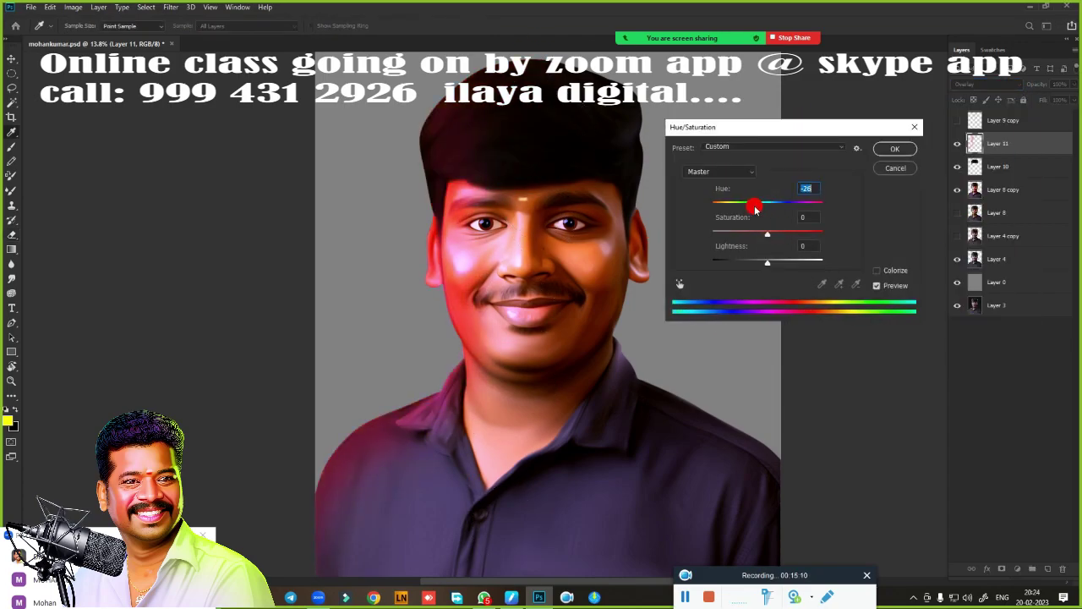
key(Return)
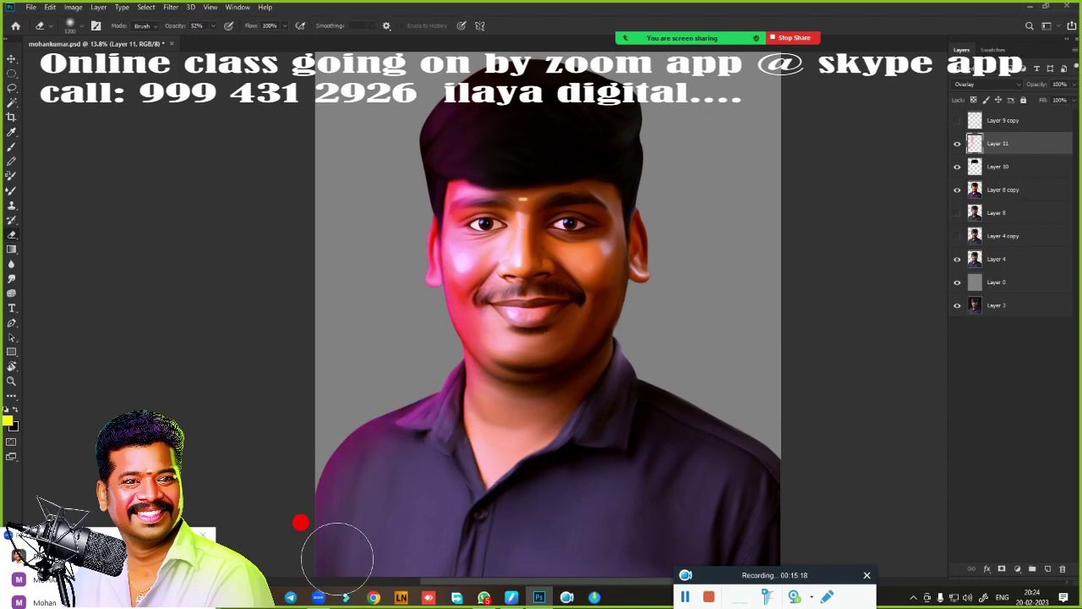
- On a new layer within the person selection, paint yellow over hair, ears and right shoulder
ctrl+click(986, 269)
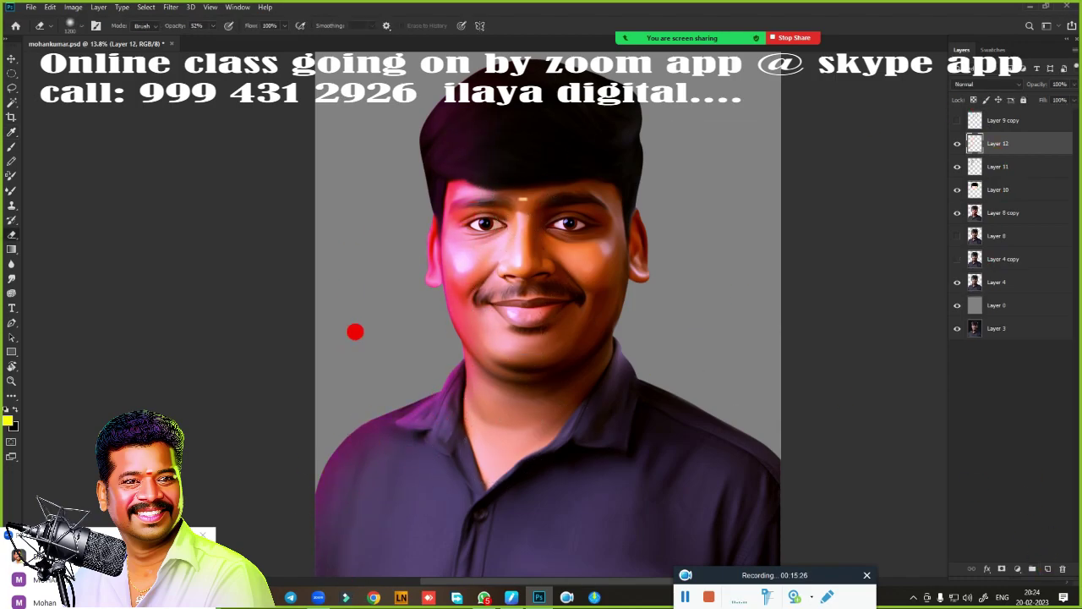
key(ctrl+shift+alt+n)
key(b)
drag(592, 85, 838, 542)
- Set Layer 12 to Overlay blending and shift its hue to +150
click(985, 84)
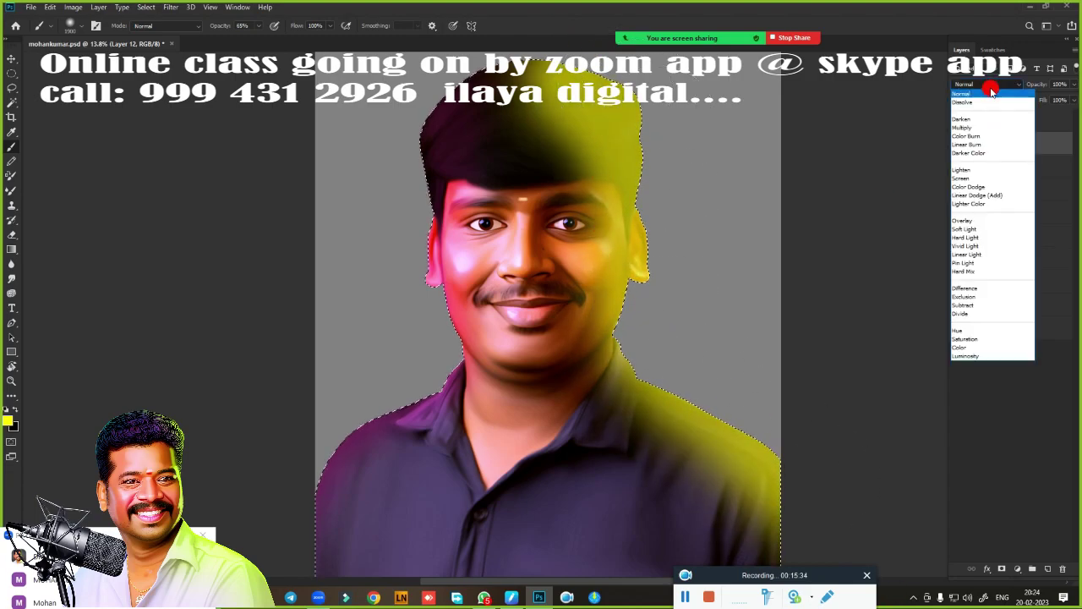
click(985, 207)
key(ctrl+u)
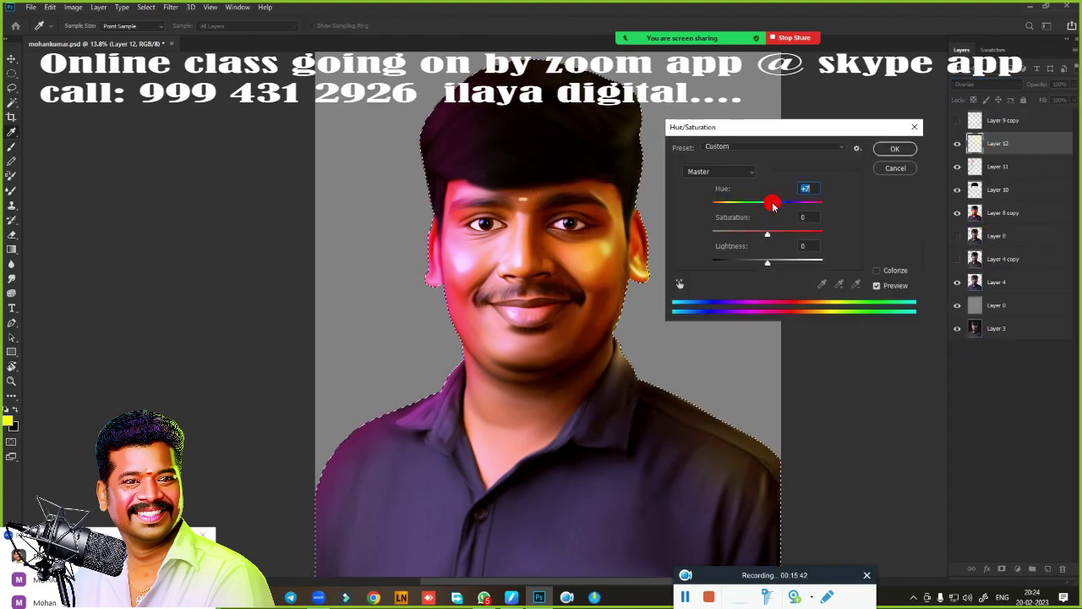
mouse_move(766, 204)
mouse_down()
mouse_move(817, 213)
mouse_move(795, 217)
mouse_move(821, 211)
mouse_move(773, 224)
mouse_up()
click(898, 148)
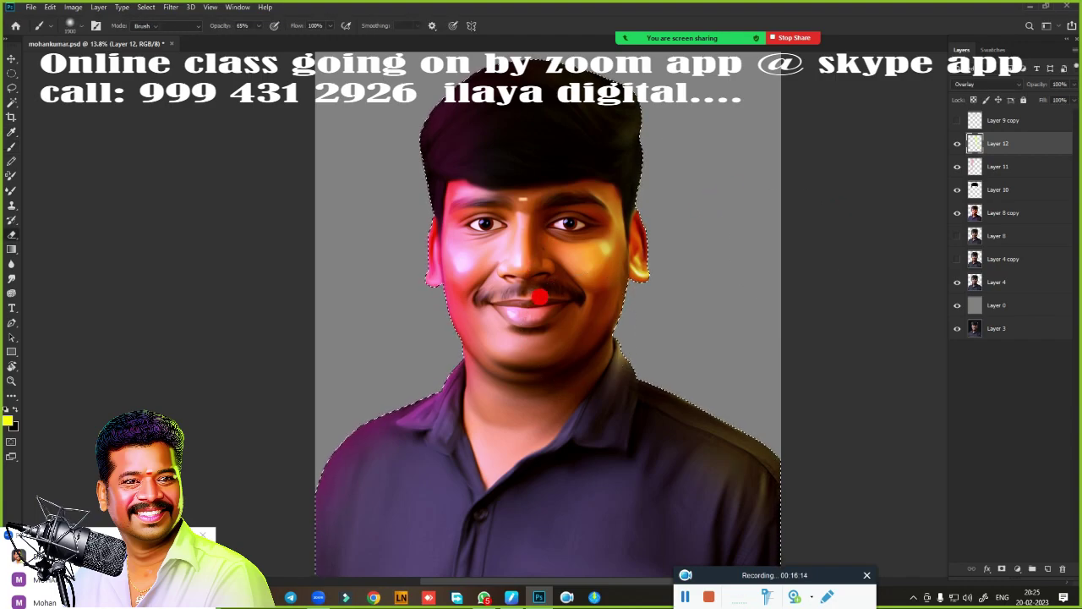
key(b)
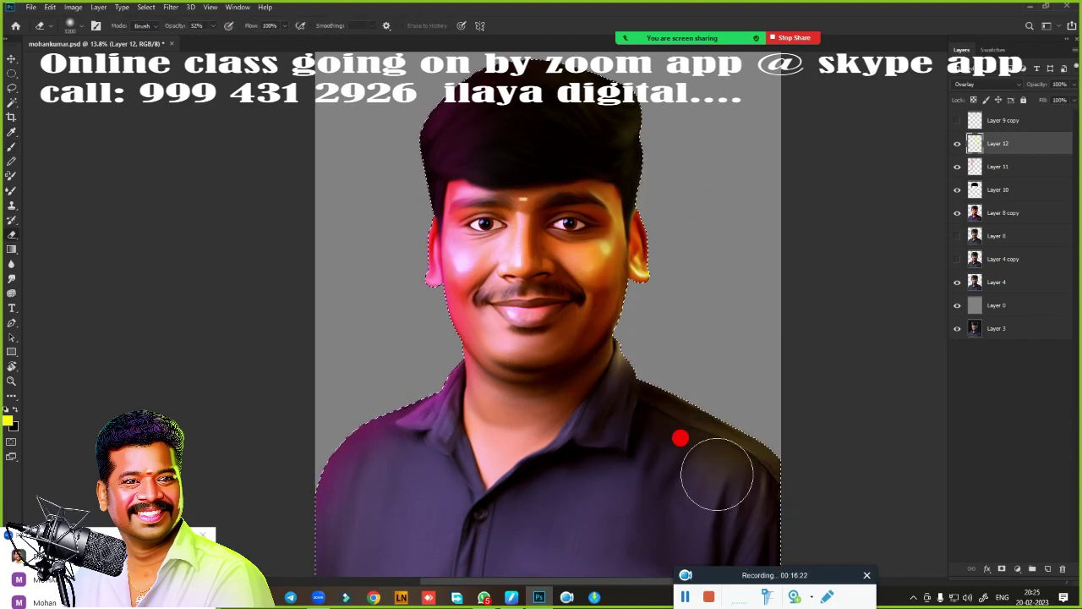
- Brush yellow over the hair on a new layer set to Overlay blending
click(1048, 568)
key(b)
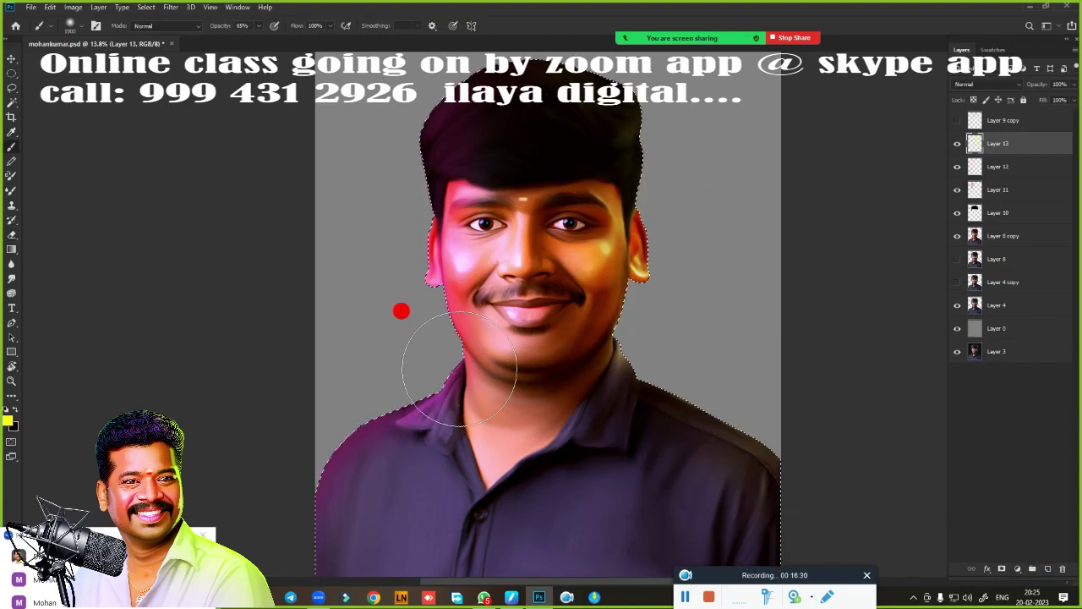
scroll(401, 309, up, 3)
drag(560, 178, 416, 128)
click(996, 86)
click(989, 212)
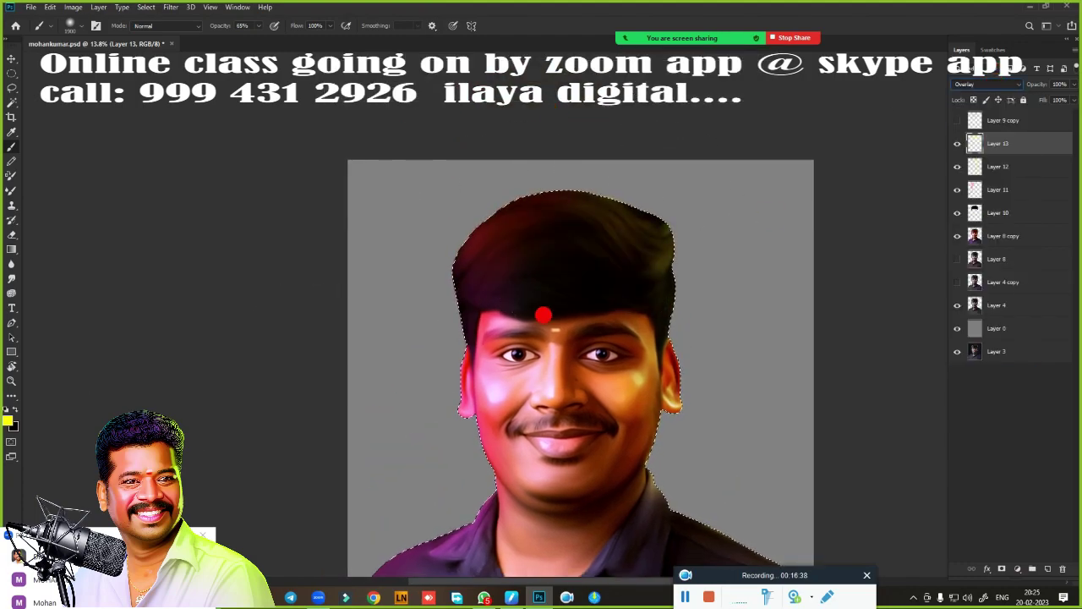
- Apply a Hue +45 shift with boosted saturation so the hair turns teal
key(ctrl+u)
drag(763, 221, 716, 219)
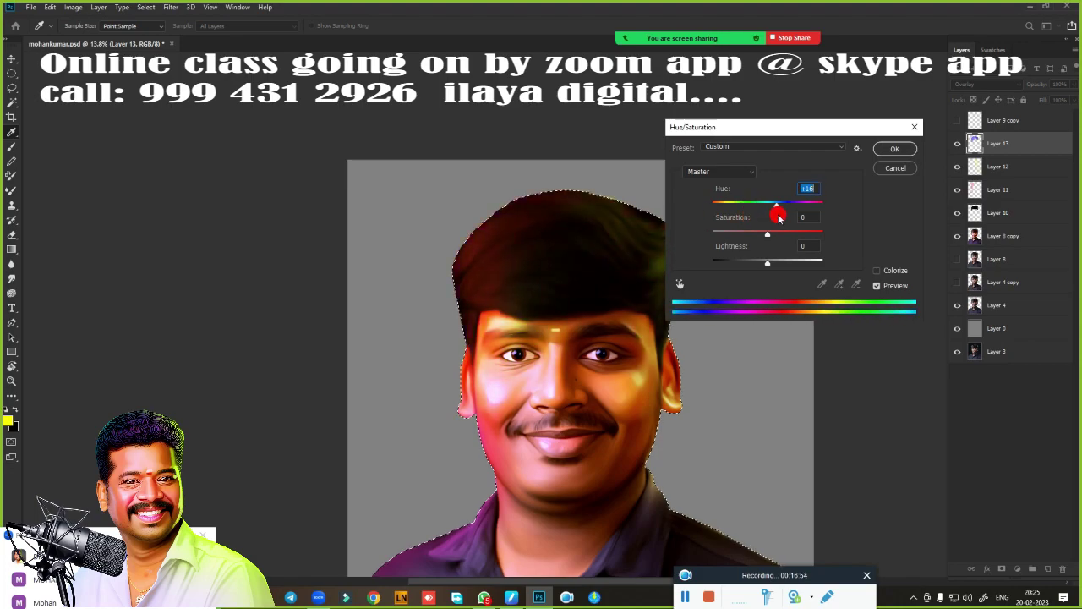
click(895, 167)
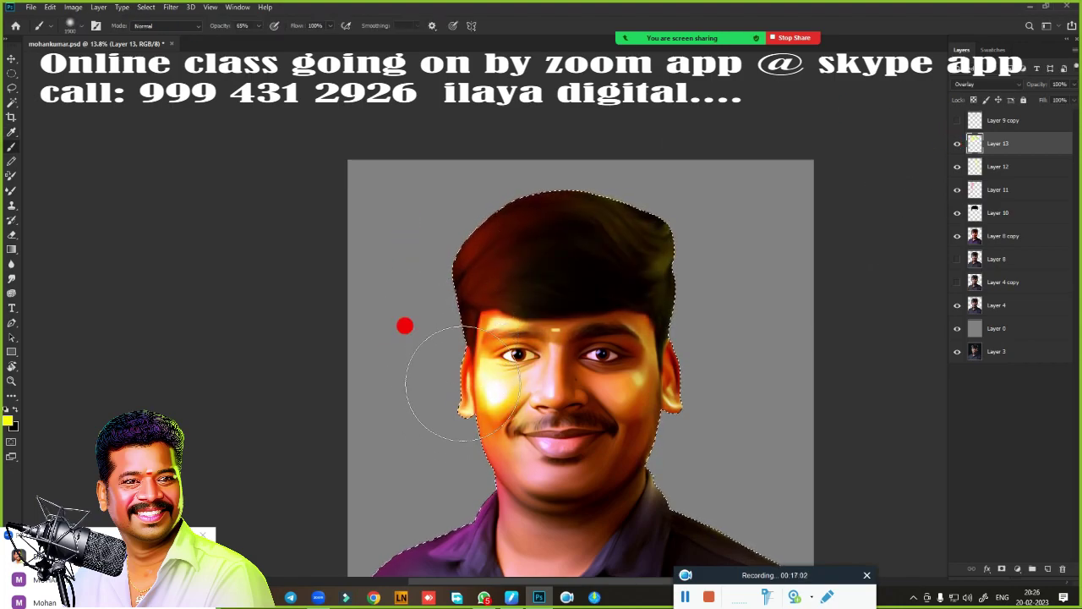
click(962, 144)
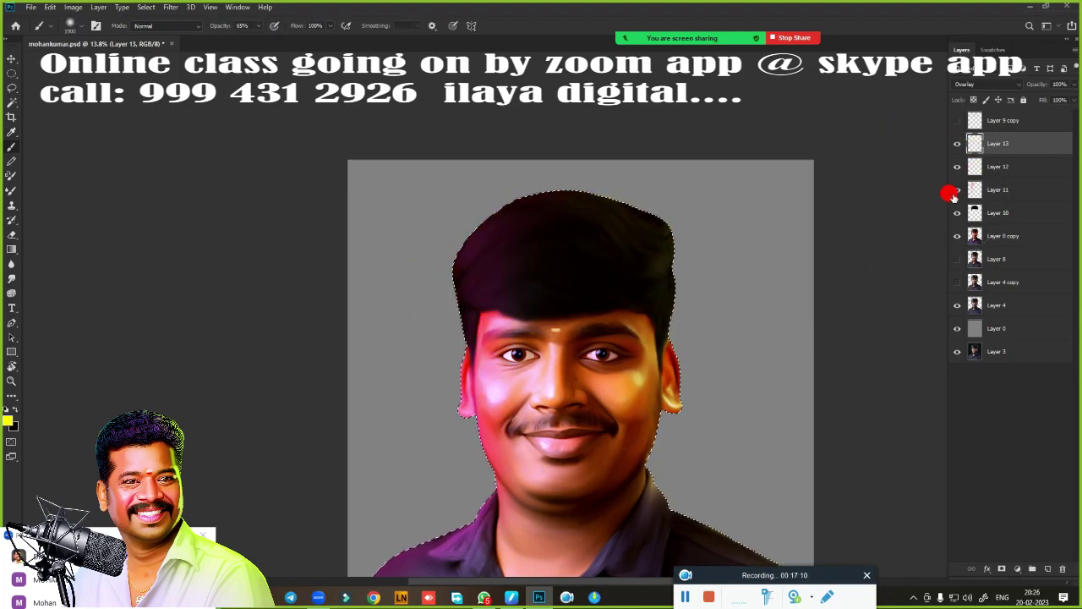
key(ctrl+u)
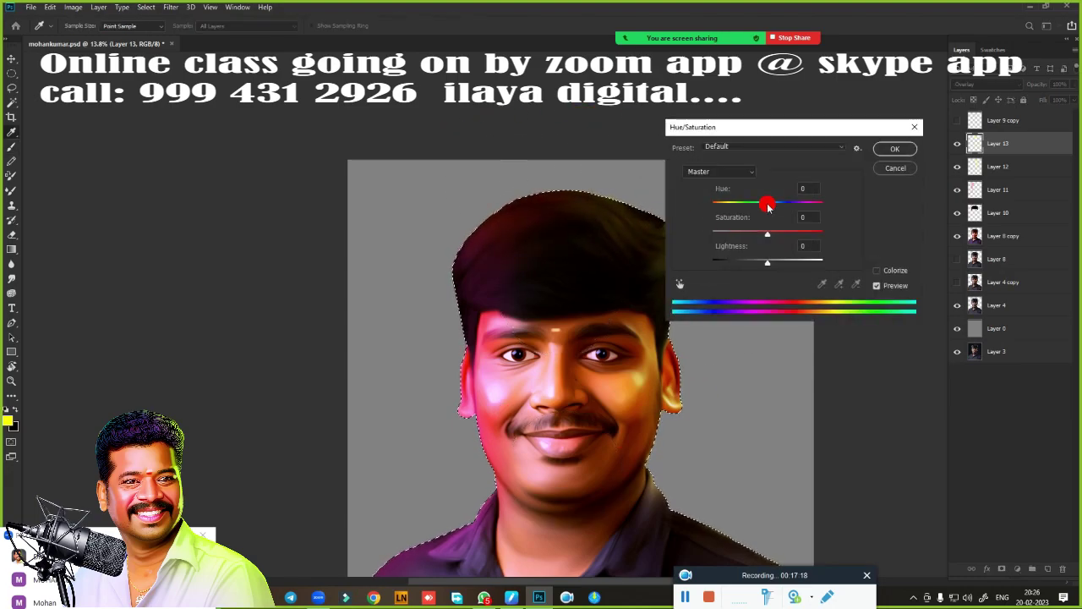
mouse_move(766, 205)
mouse_down()
mouse_move(793, 205)
mouse_move(798, 230)
mouse_up()
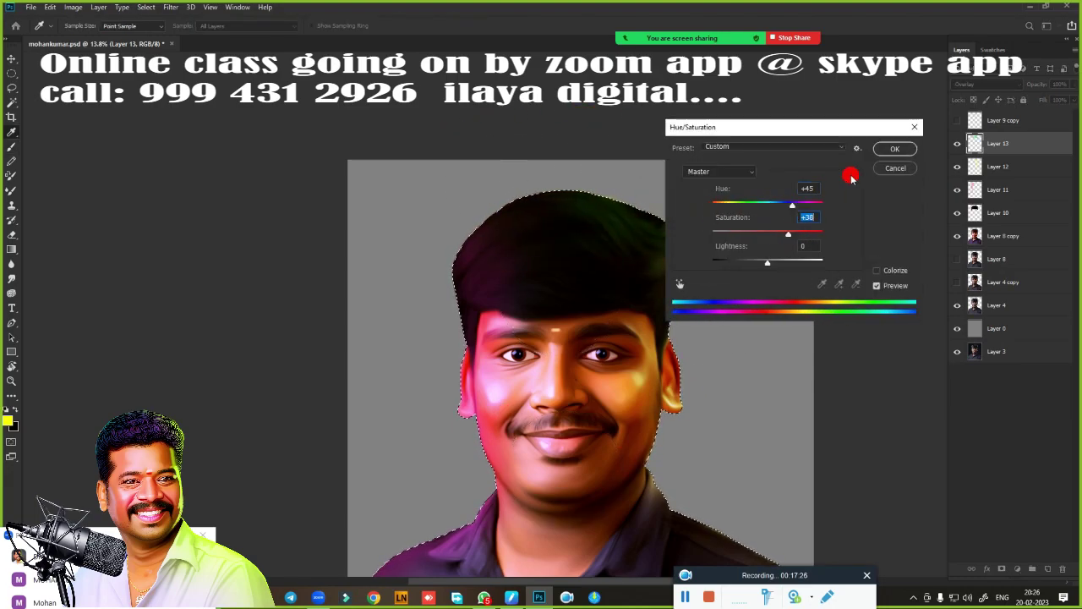
key(Return)
scroll(718, 276, down, 3)
- Delete Layer 13 and keep Layer 9 copy at the top of the stack
key(b)
scroll(682, 236, up, 3)
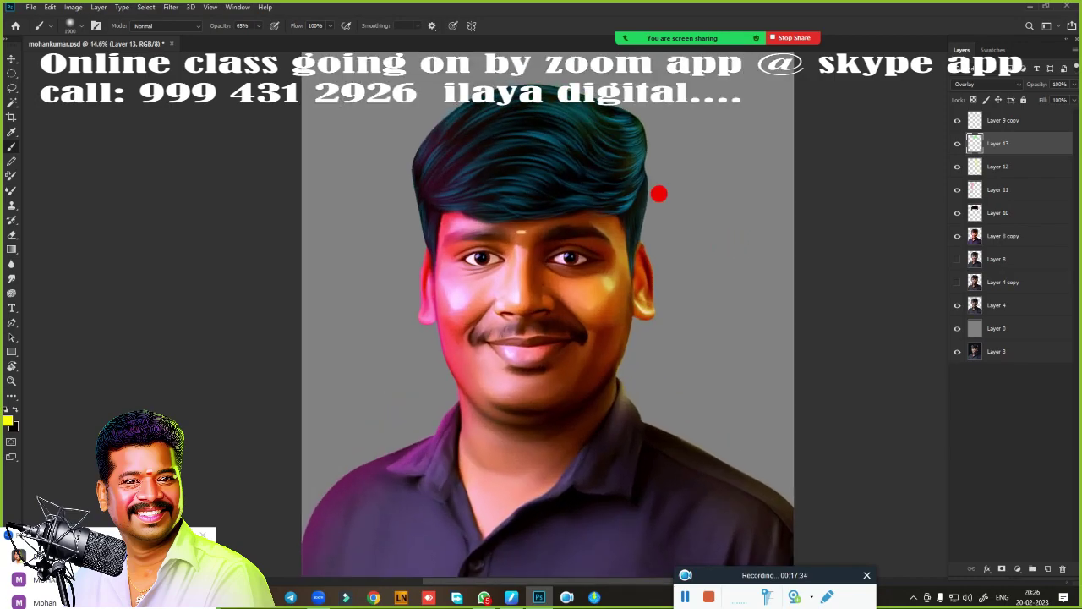
drag(1026, 126, 1006, 187)
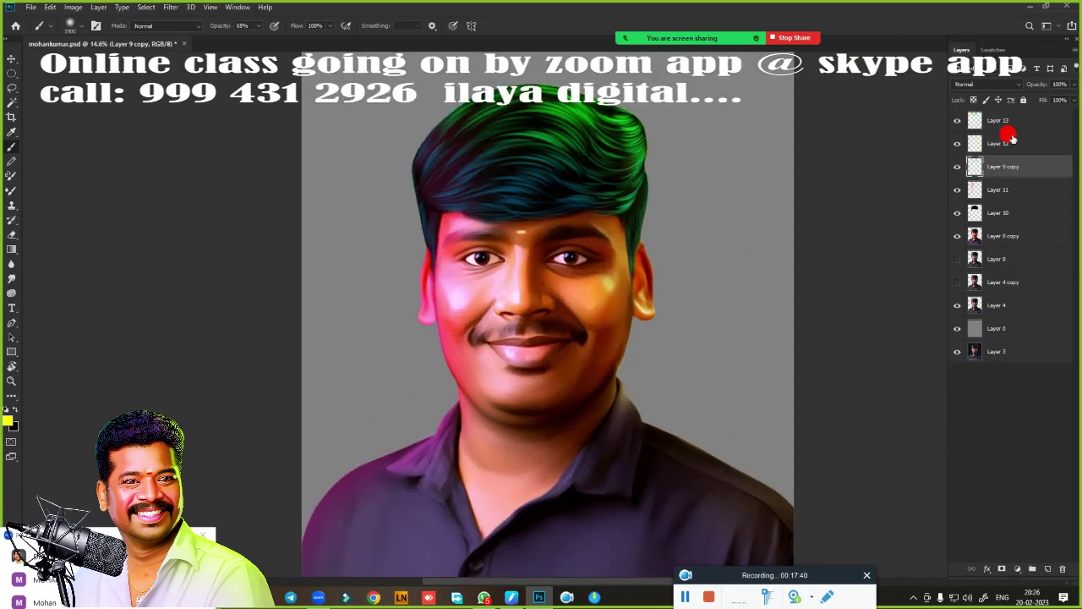
click(957, 144)
click(983, 118)
key(Delete)
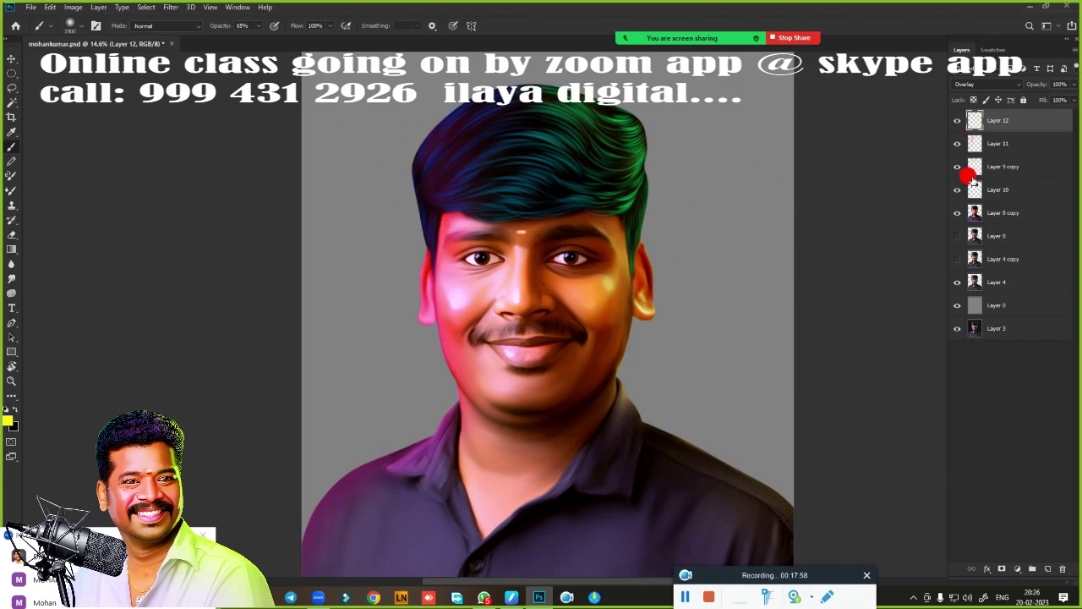
drag(971, 178, 998, 117)
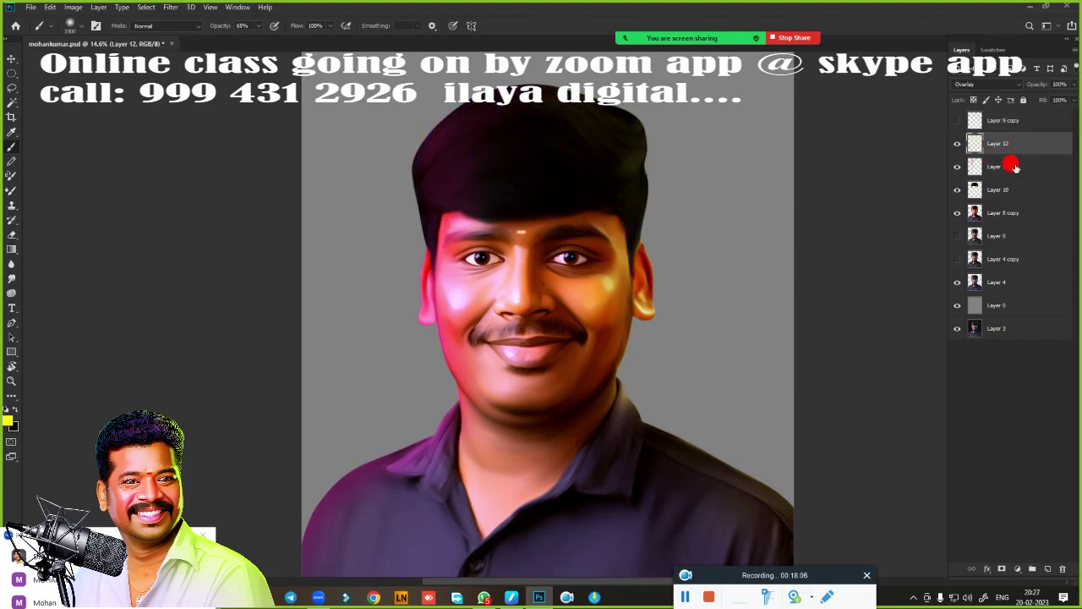
- Group the painting layers into Group 1 and make Layer 9 copy visible
shift+click(998, 259)
key(ctrl+g)
click(957, 120)
click(1002, 120)
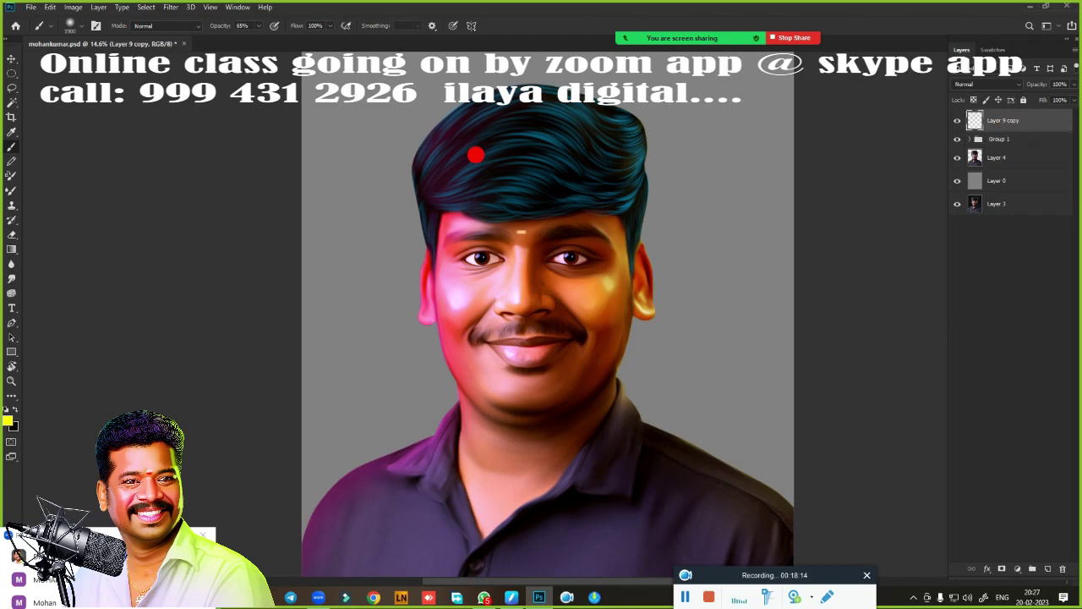
- Add a Gradient Overlay to Layer 9 copy using the orange-blue-purple preset
click(988, 569)
click(998, 548)
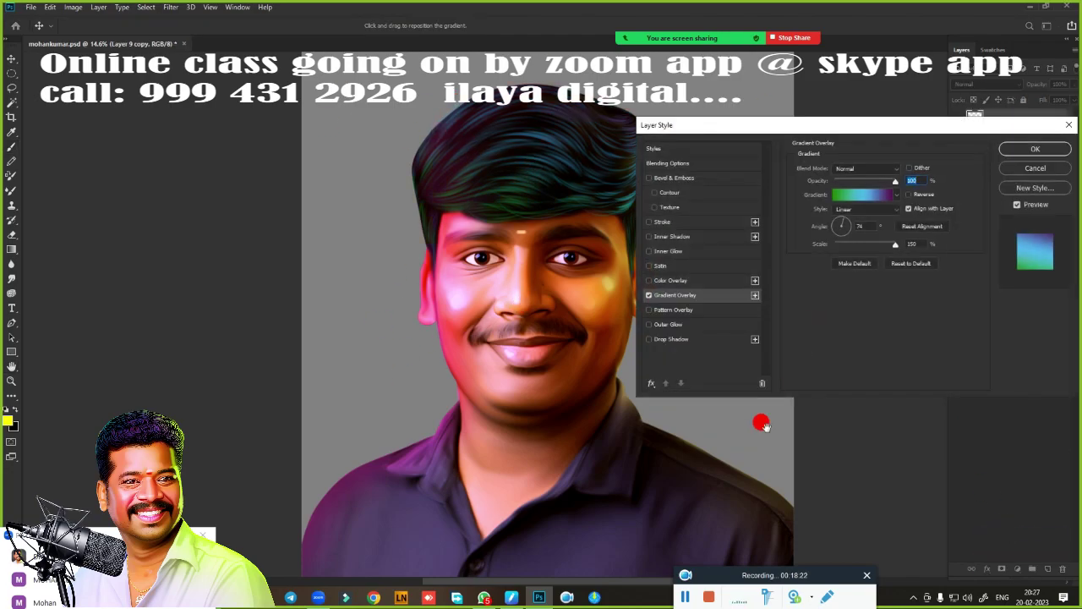
click(850, 190)
click(809, 171)
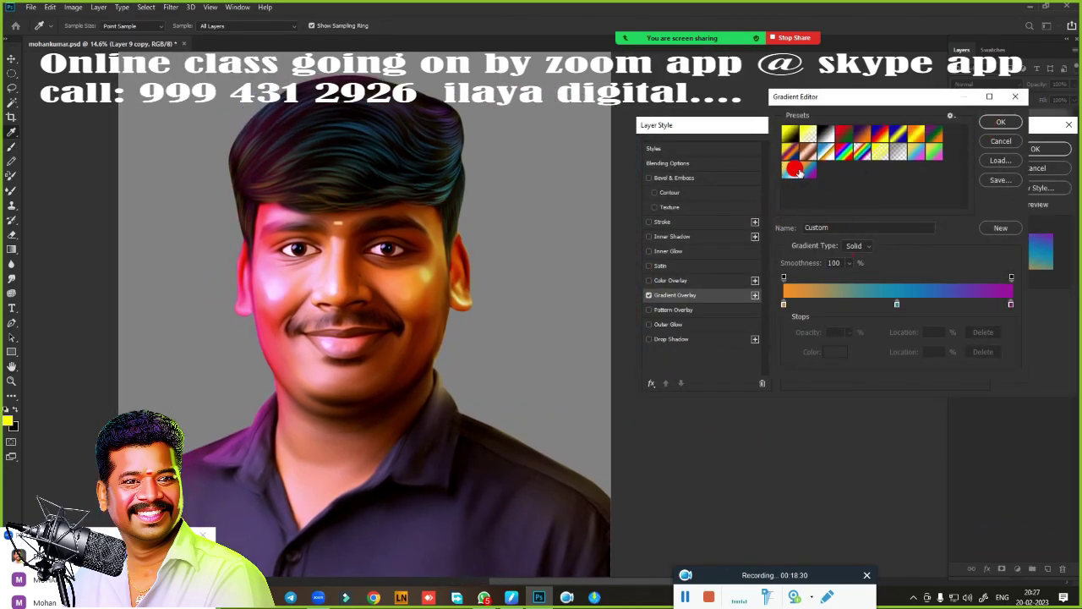
click(795, 169)
click(845, 150)
click(916, 153)
click(808, 173)
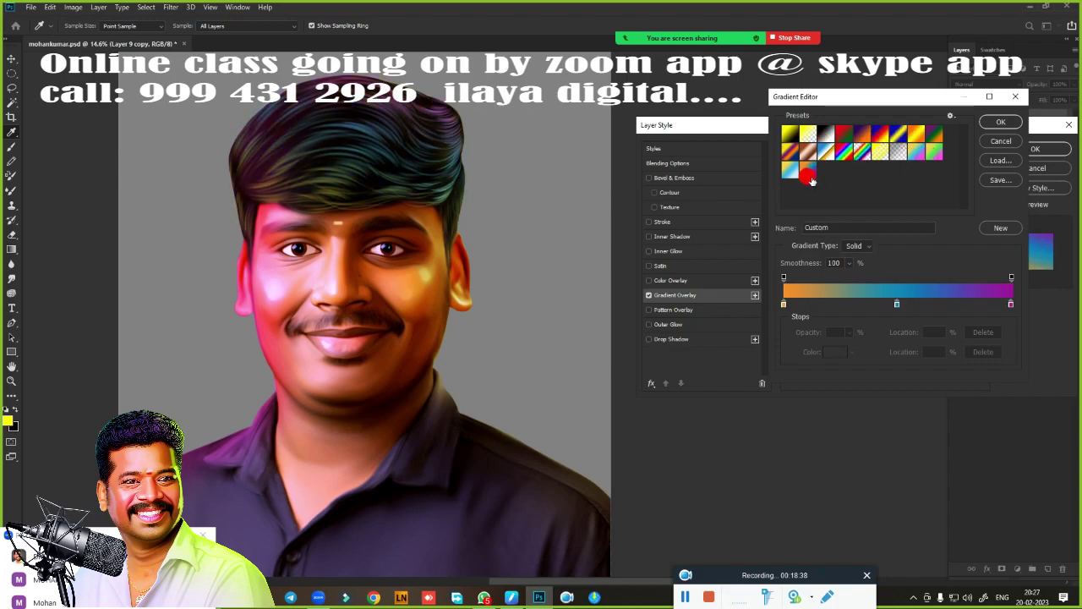
drag(810, 179, 956, 141)
key(Return)
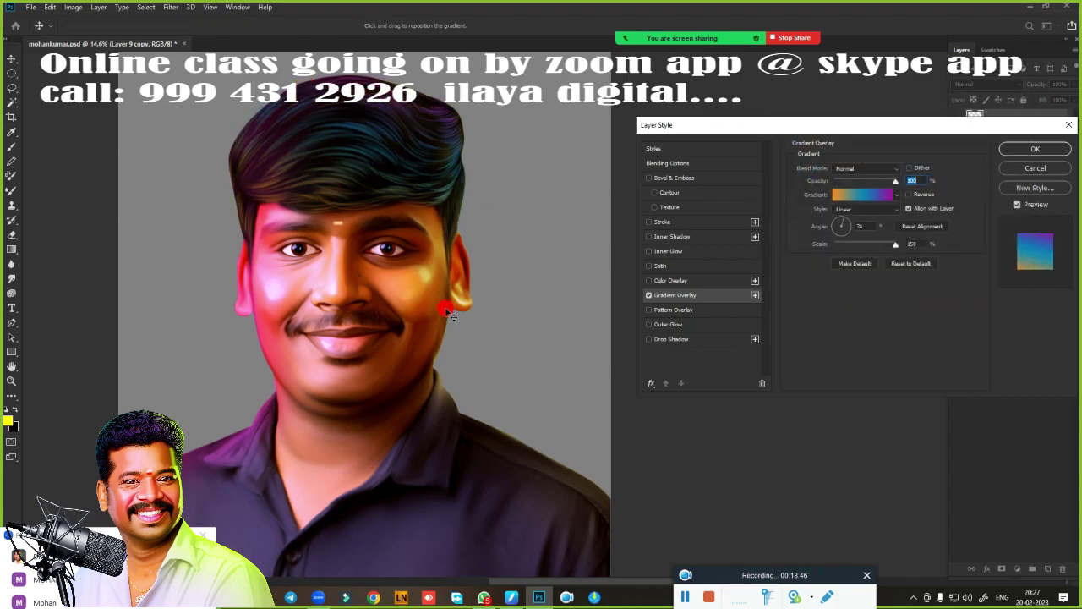
- Angle the gradient to about -3° and check the middle blue colour stop
drag(844, 226, 849, 232)
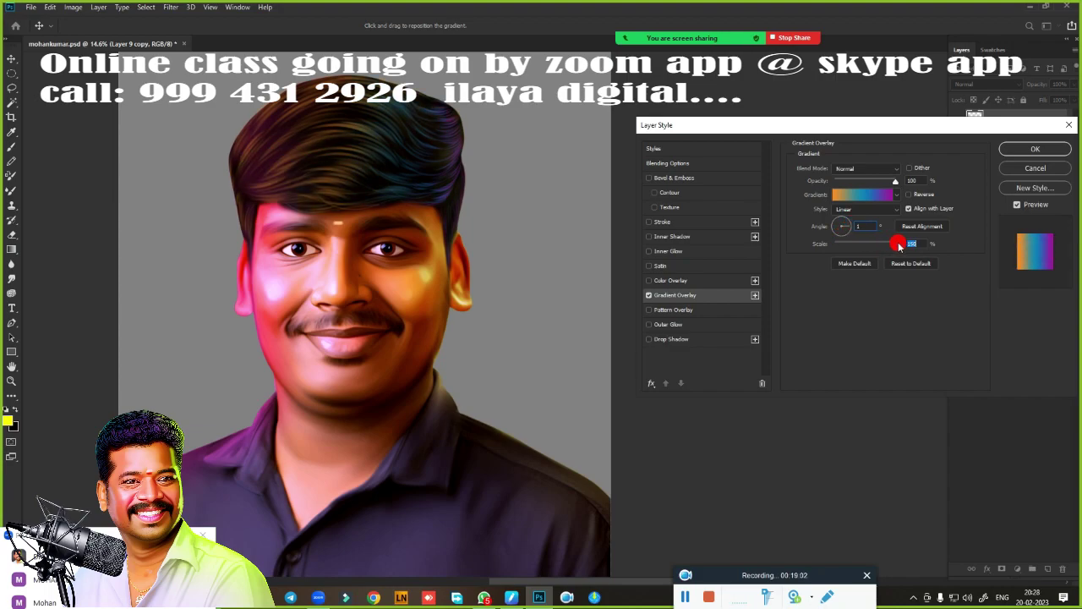
drag(851, 232, 847, 235)
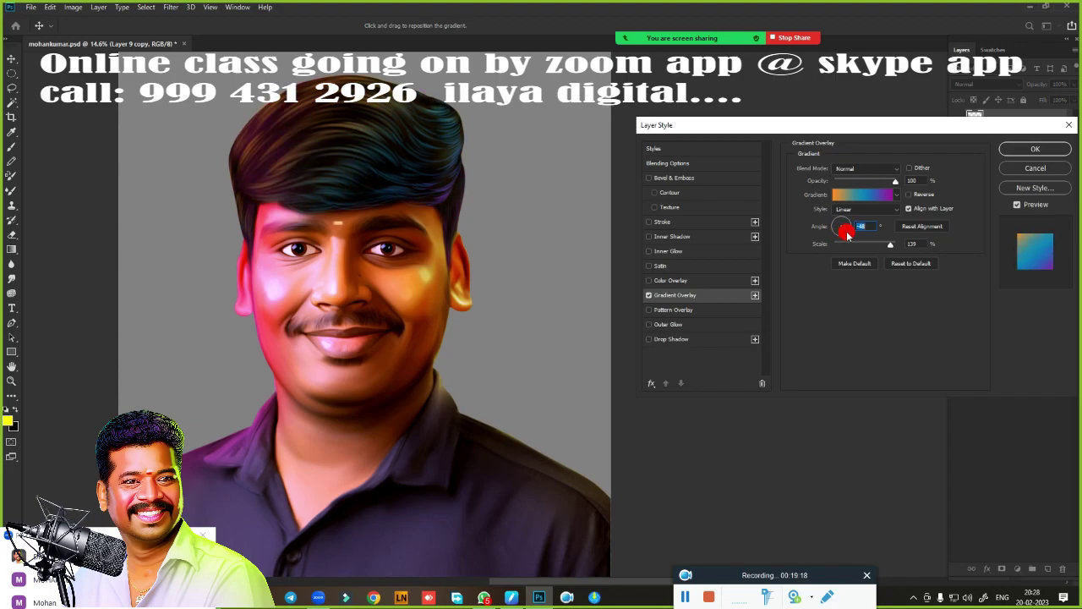
click(858, 194)
click(898, 305)
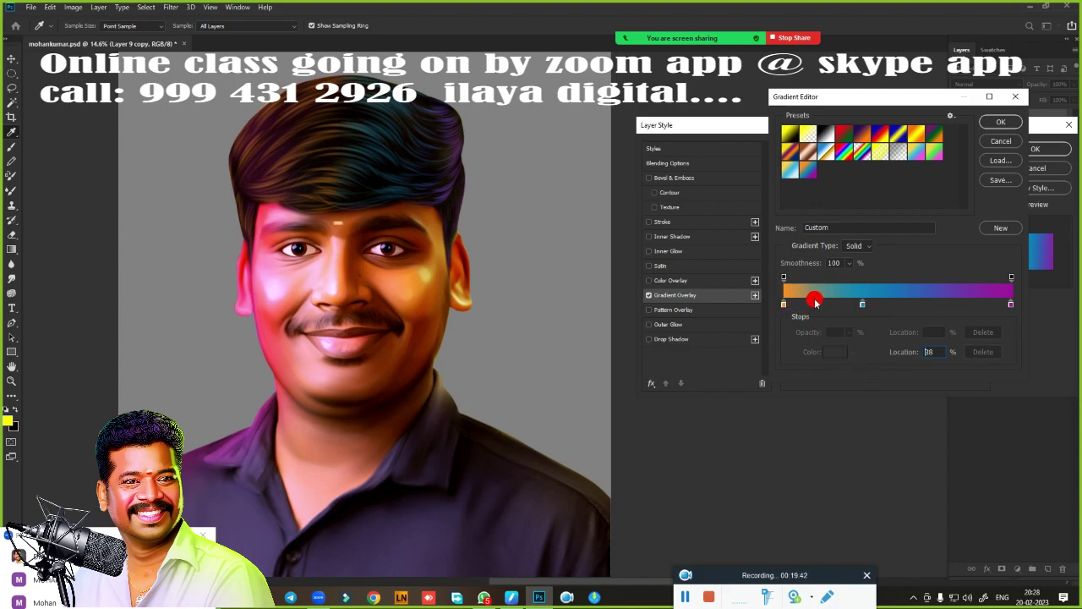
click(981, 127)
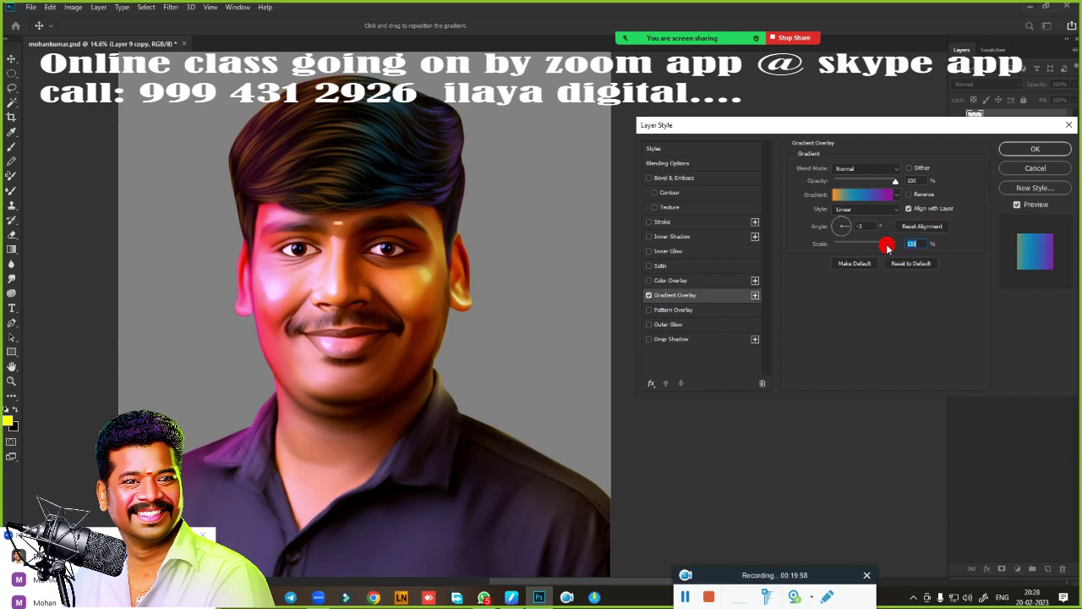
- Confirm the gradient overlay, add Layer 13, and hue-shift the hair colours
click(1031, 149)
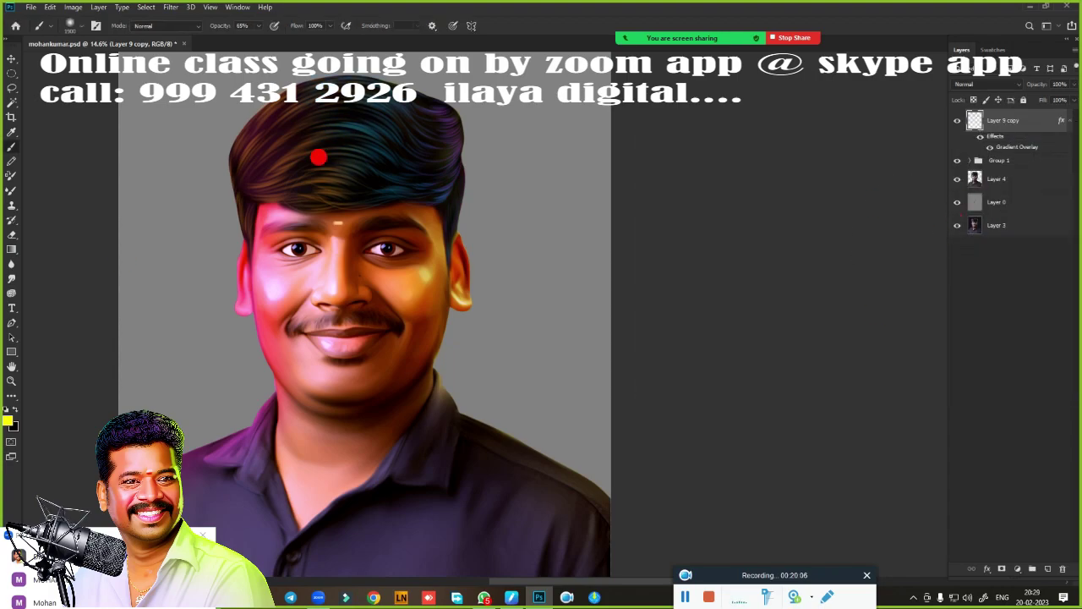
key(b)
click(1041, 568)
click(964, 140)
key(ctrl+u)
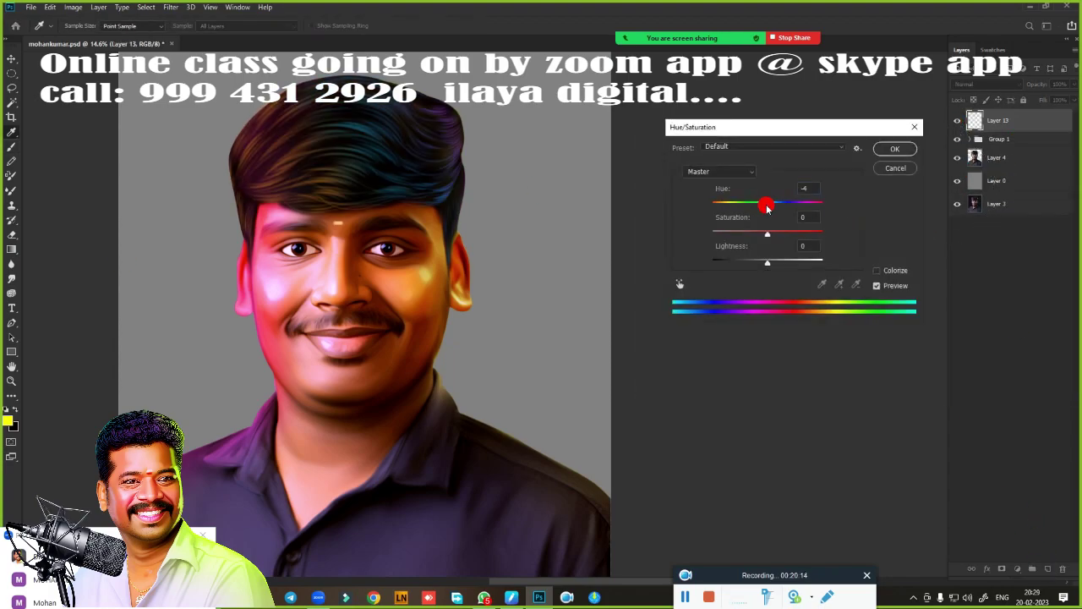
drag(767, 203, 723, 204)
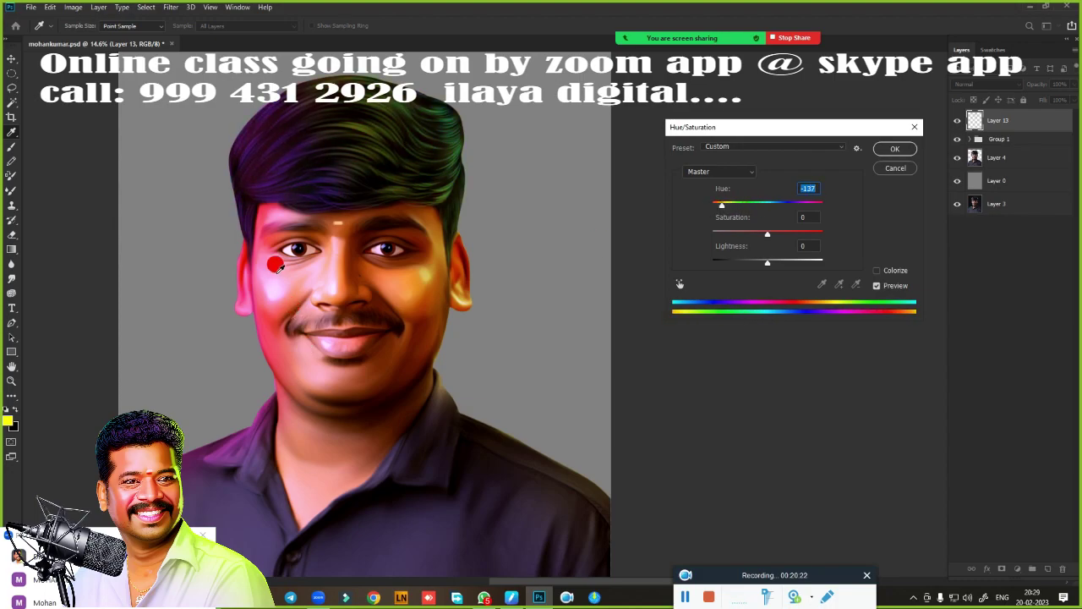
mouse_move(717, 206)
mouse_down()
mouse_move(822, 203)
mouse_move(705, 235)
mouse_up()
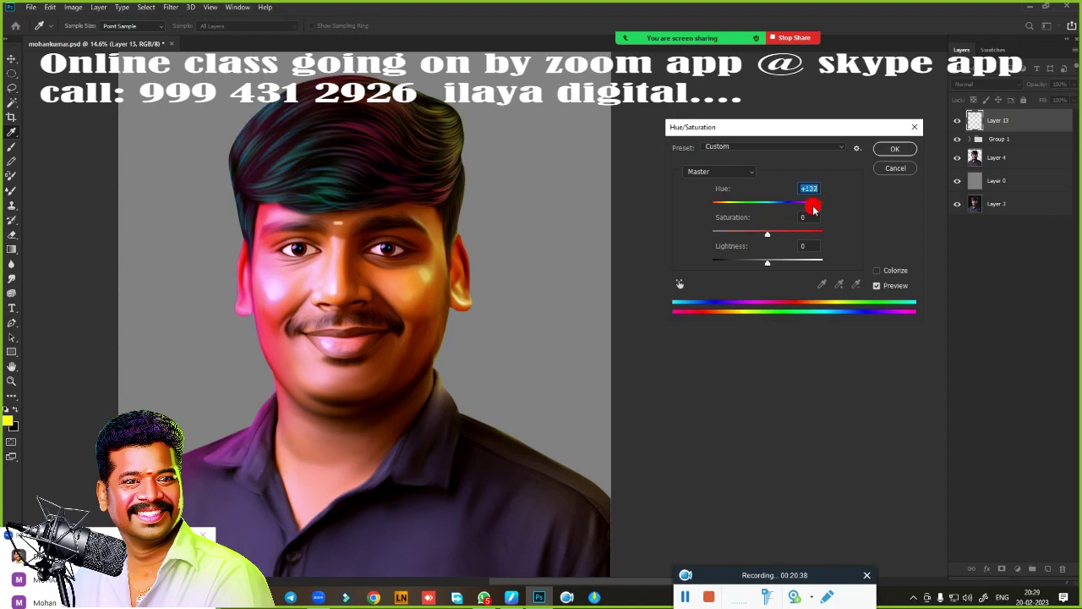
key(Return)
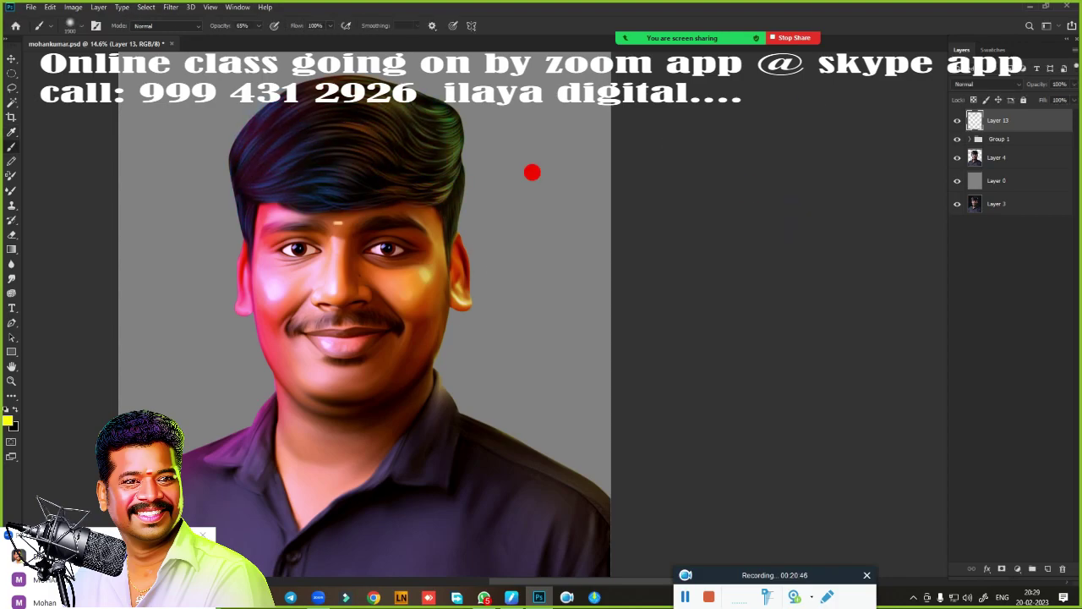
- Lasso the left hair, feather 20 px, shift it purple, deselect, and add Layer 14
key(l)
drag(157, 302, 309, 114)
key(shift+F6)
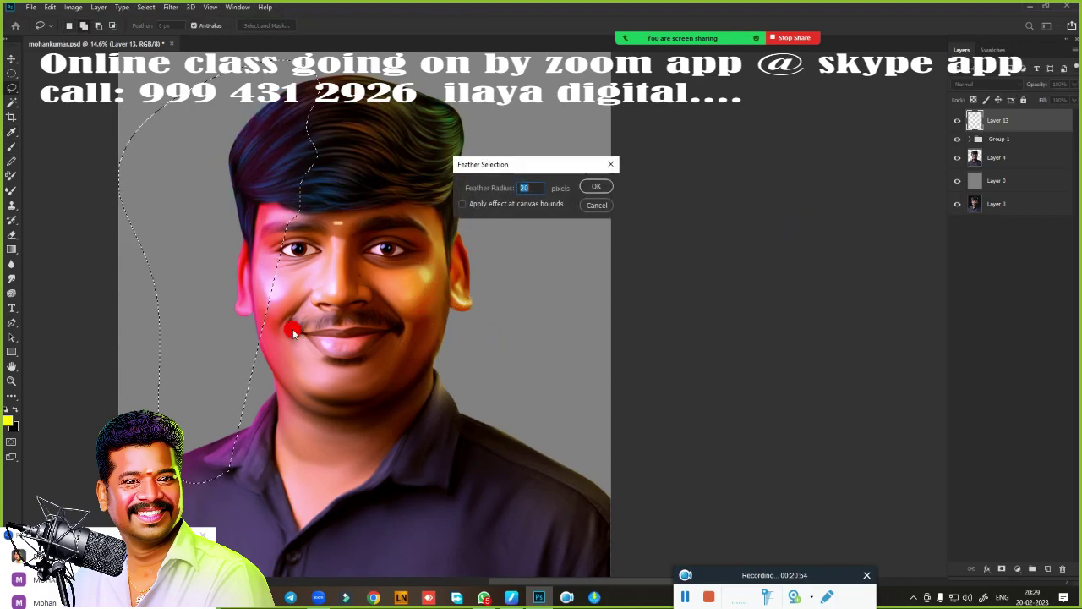
key(Return)
key(ctrl+u)
mouse_move(767, 205)
mouse_down()
mouse_move(679, 232)
mouse_move(803, 203)
mouse_up()
key(Return)
key(ctrl+d)
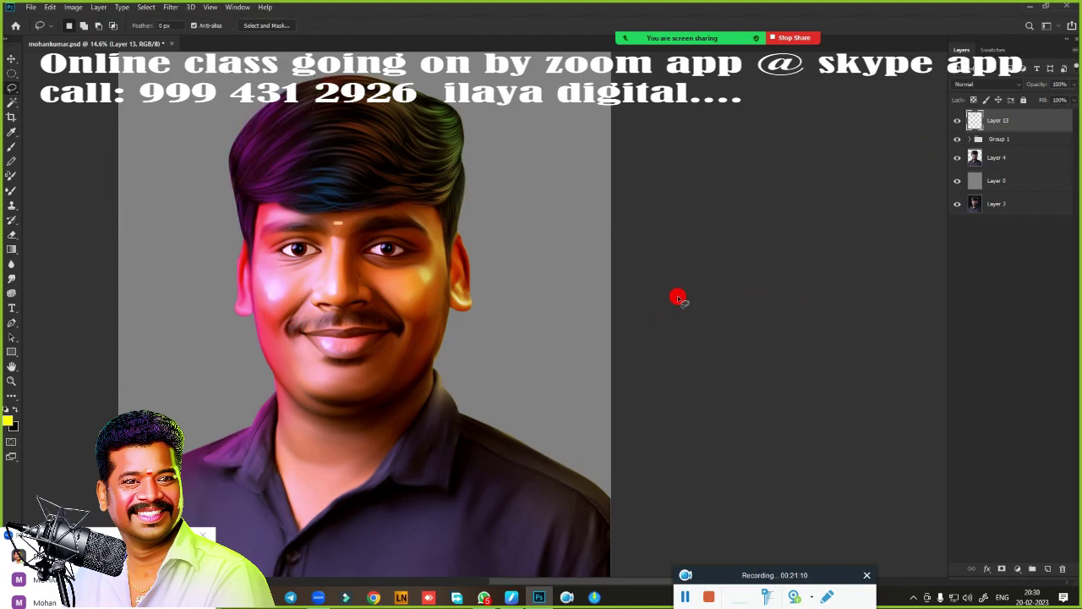
click(1048, 568)
- Paint darker hair strokes into the eyebrows on Layer 14
key(b)
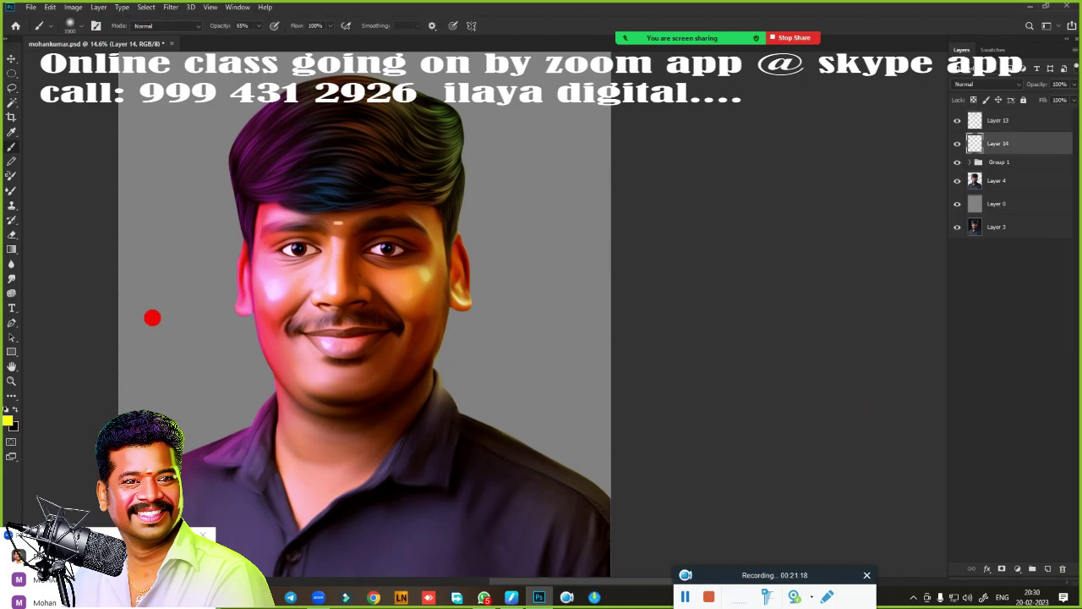
right_click(393, 254)
key(Escape)
scroll(363, 219, up, 5)
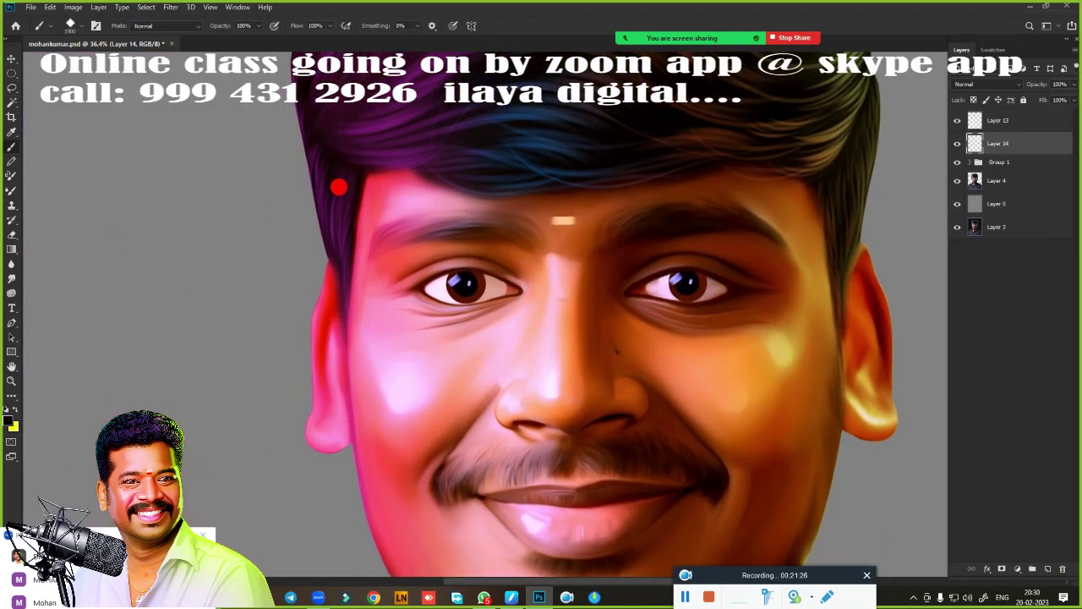
scroll(683, 296, up, 3)
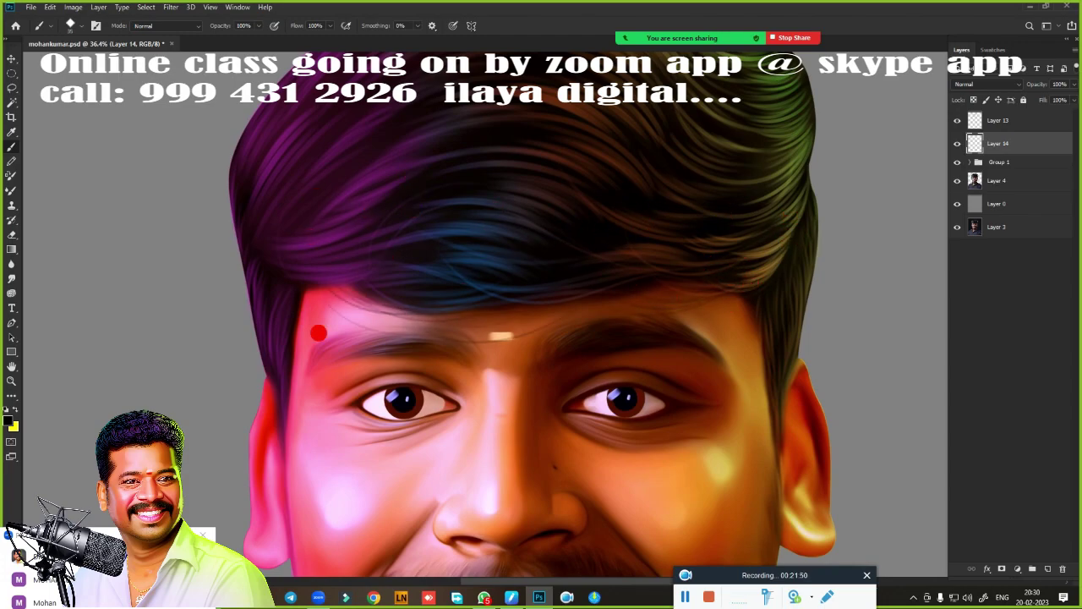
scroll(306, 159, up, 3)
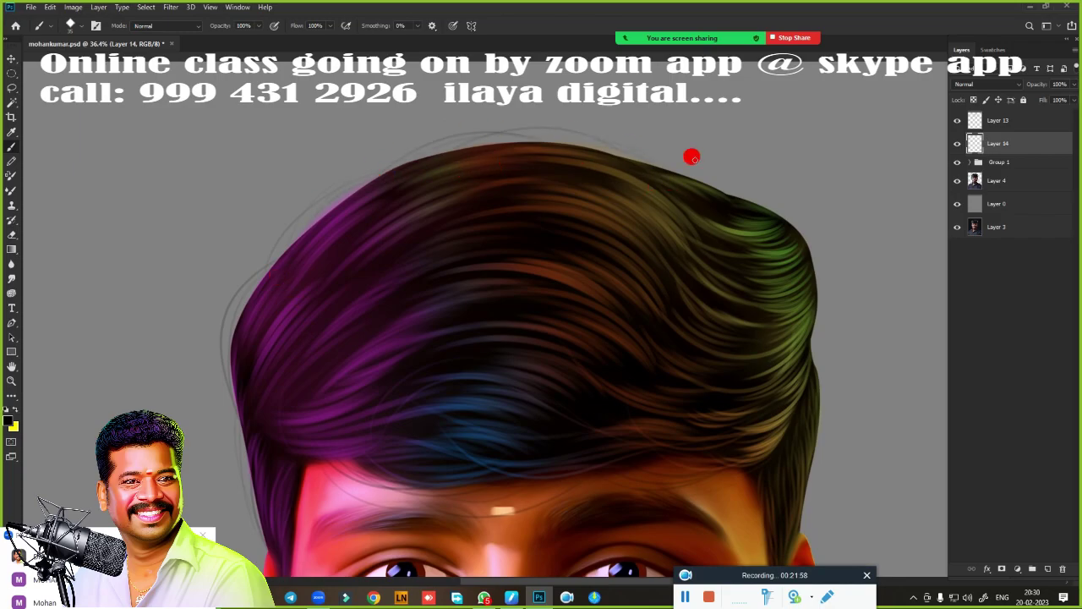
scroll(789, 241, down, 3)
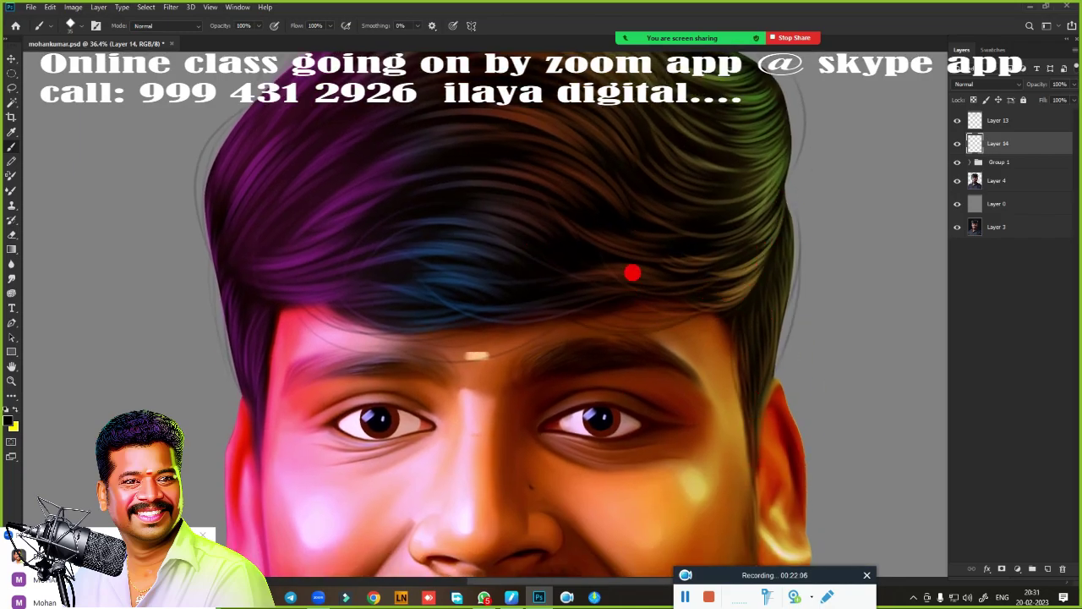
scroll(616, 367, up, 2)
scroll(611, 305, up, 1)
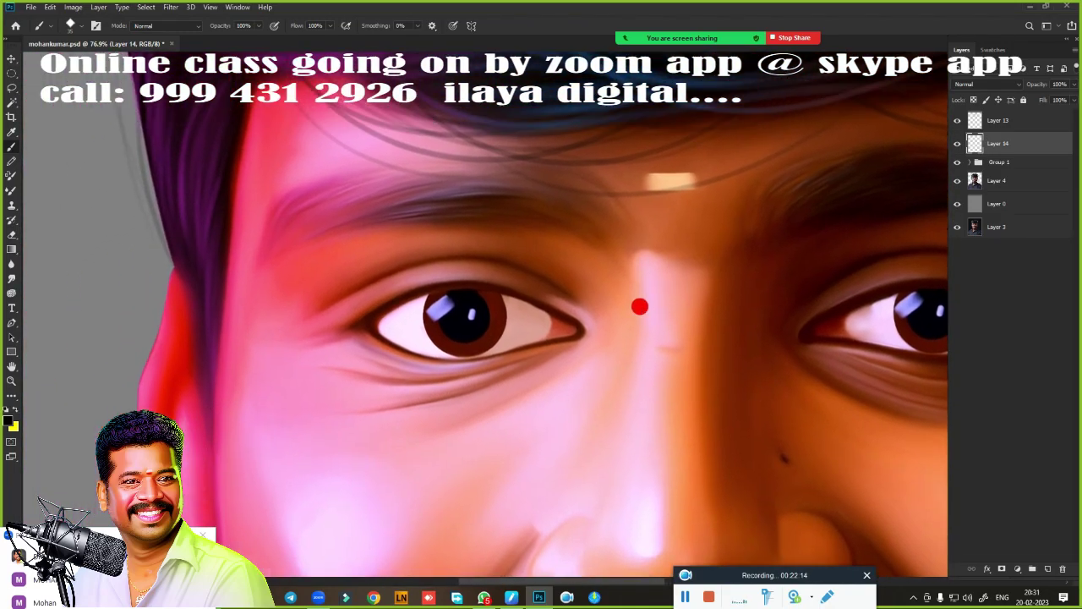
scroll(603, 332, up, 2)
mouse_move(248, 223)
mouse_down()
mouse_move(329, 176)
mouse_move(170, 223)
mouse_up()
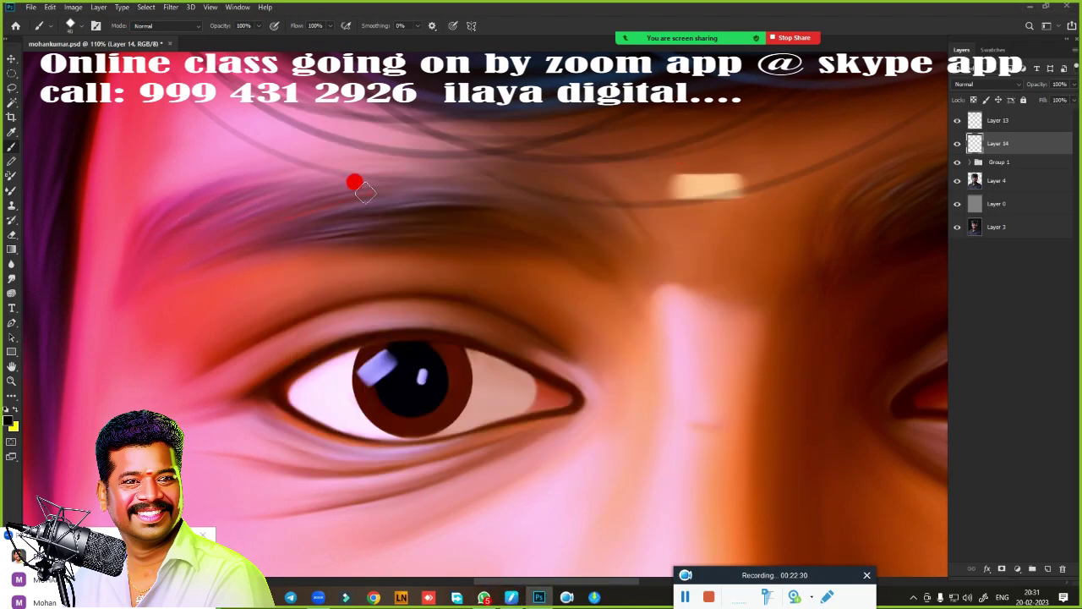
mouse_move(355, 178)
mouse_down()
mouse_move(268, 164)
mouse_move(257, 249)
mouse_up()
drag(545, 196, 427, 173)
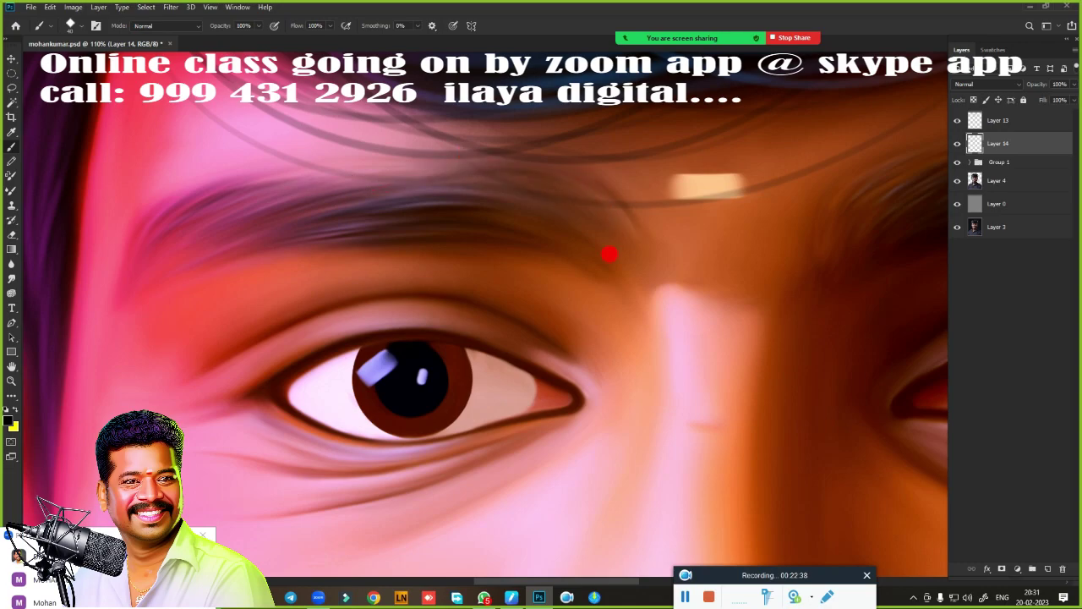
drag(400, 224, 150, 203)
- Add faint light-blue strokes along the eyebrows and moustache
click(12, 426)
click(910, 330)
text(3eaae2)
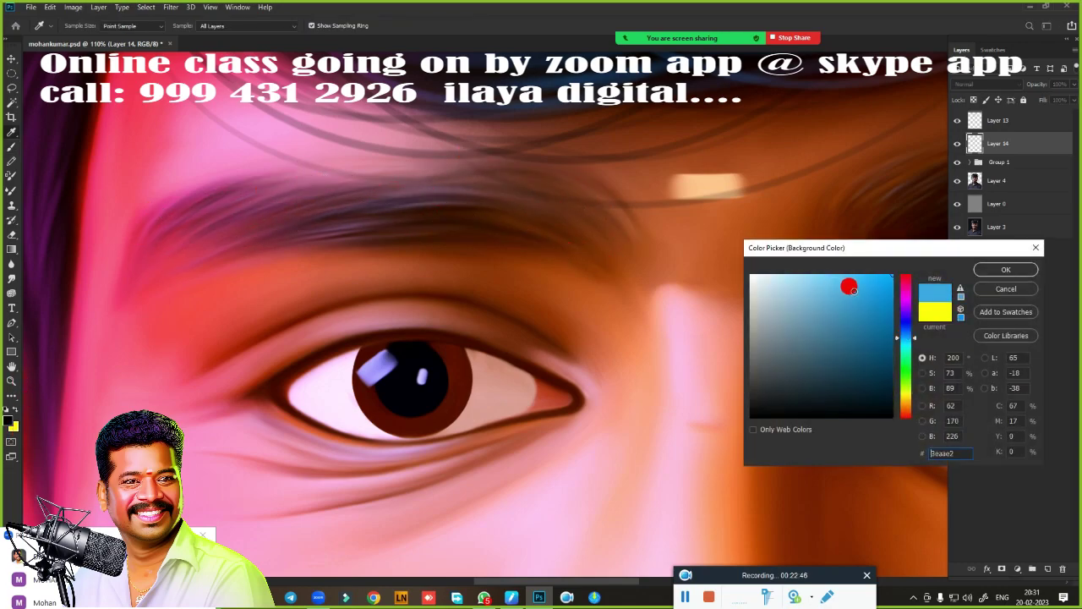
key(Return)
drag(253, 223, 504, 203)
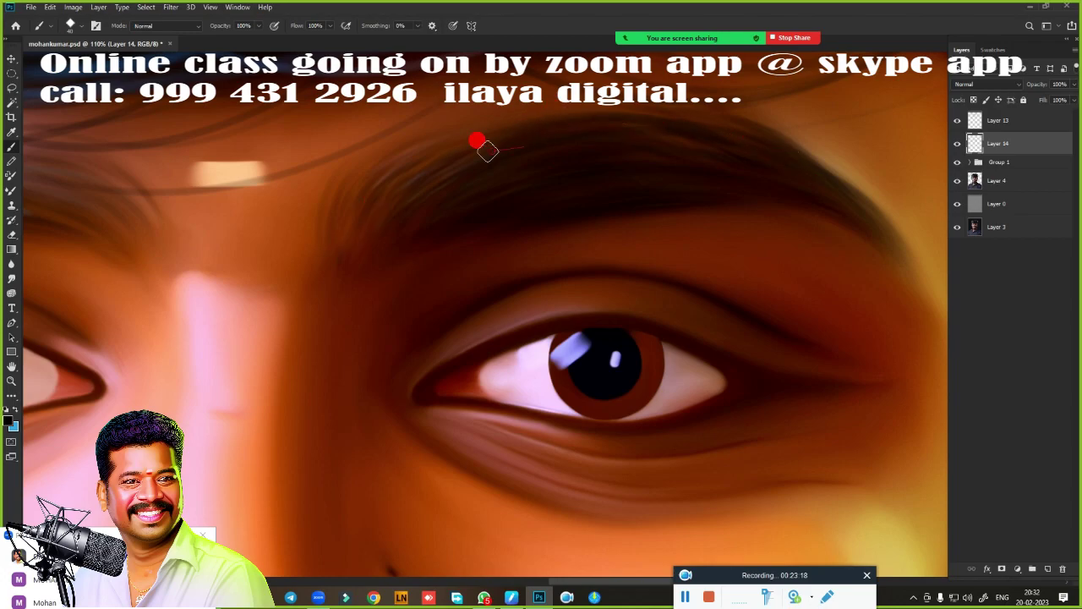
drag(402, 229, 793, 172)
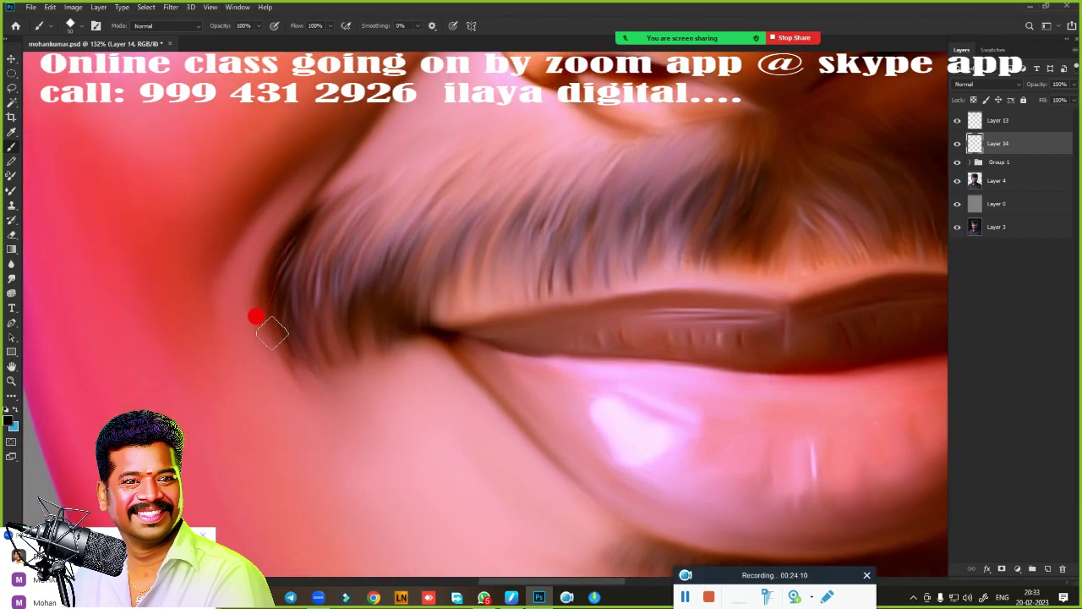
drag(256, 316, 641, 148)
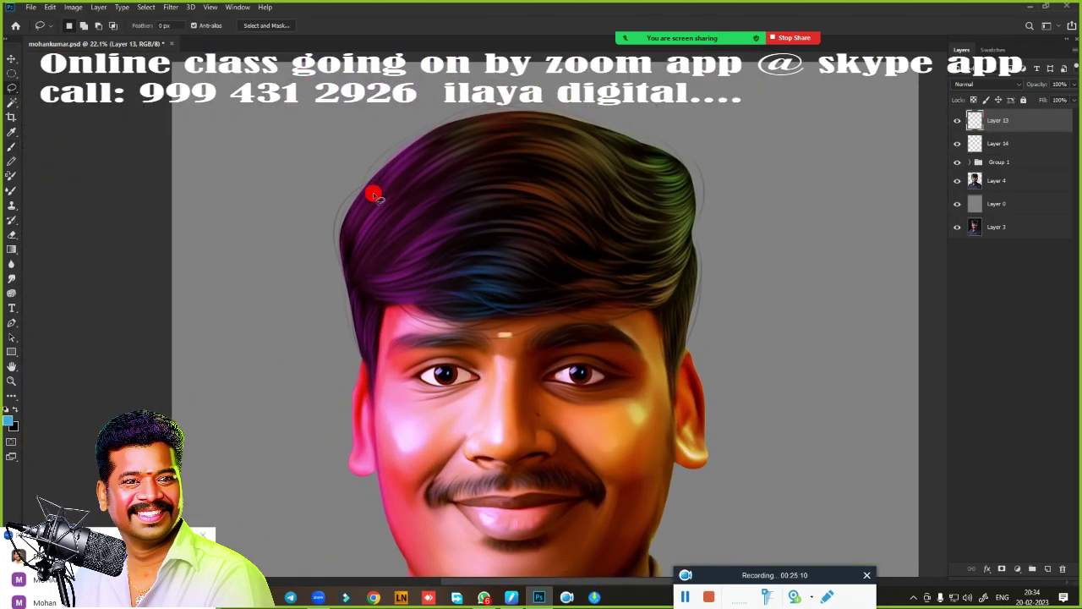
- Lasso the hair and shift its hue while boosting saturation
drag(372, 195, 728, 394)
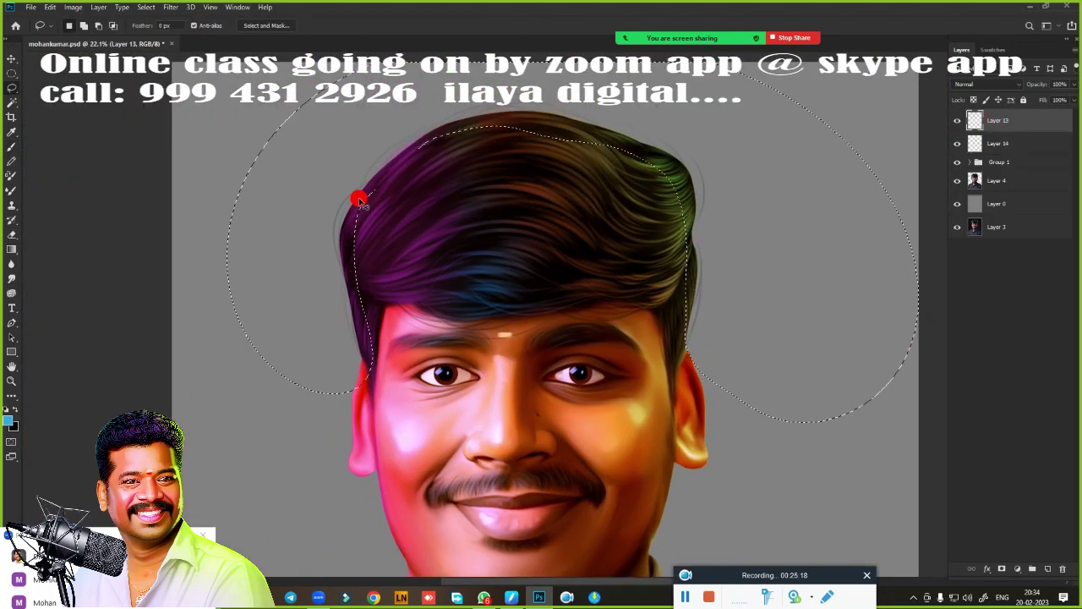
drag(778, 127, 861, 59)
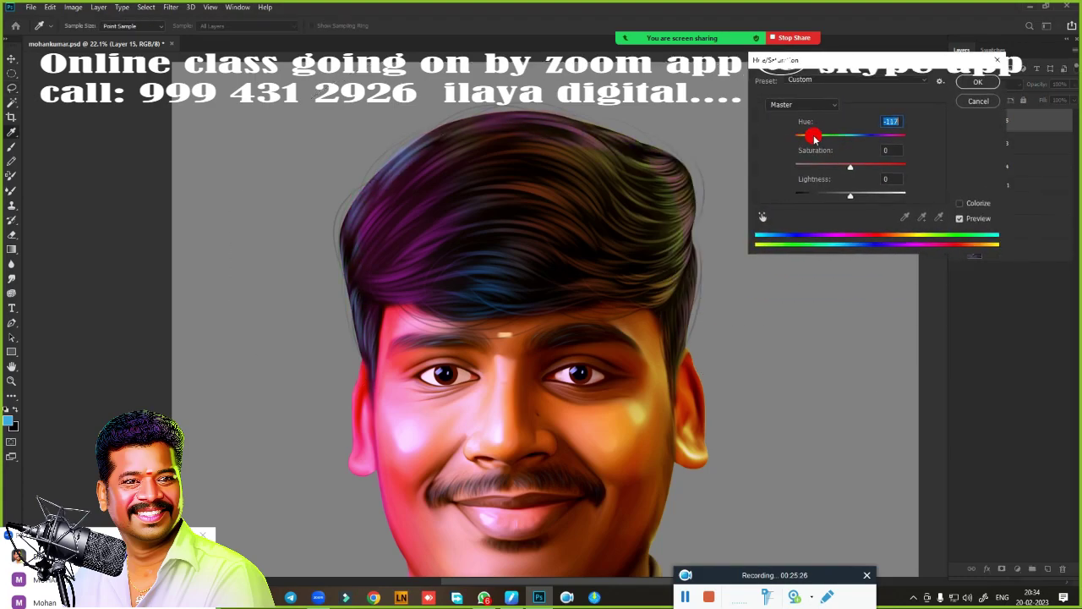
drag(816, 136, 839, 136)
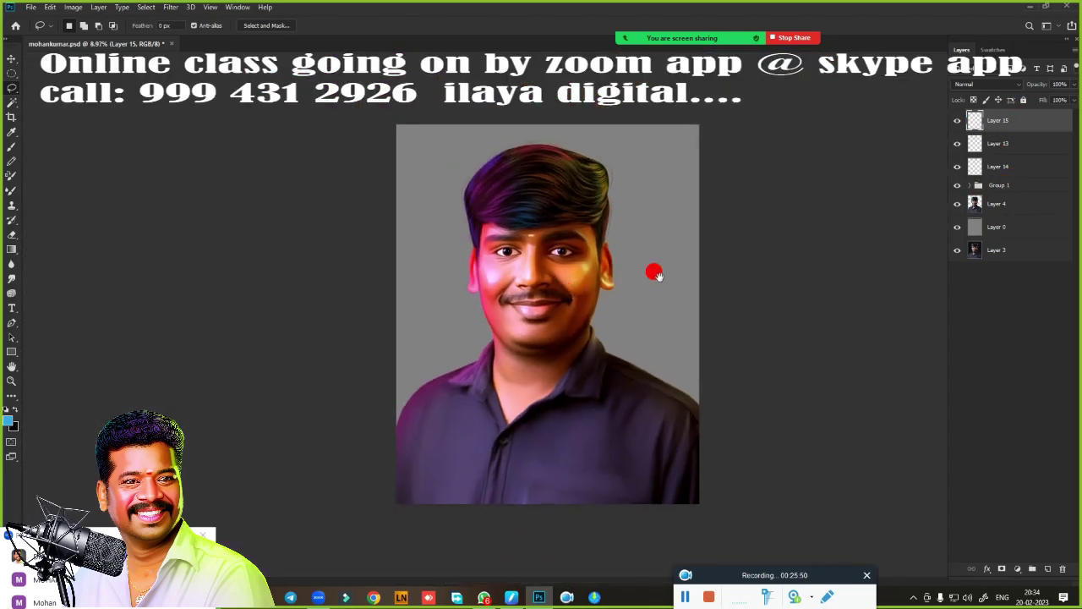
- Move Layers 15, 13 and 14 into Group 1 and collapse the group
shift+click(995, 167)
drag(995, 164, 983, 177)
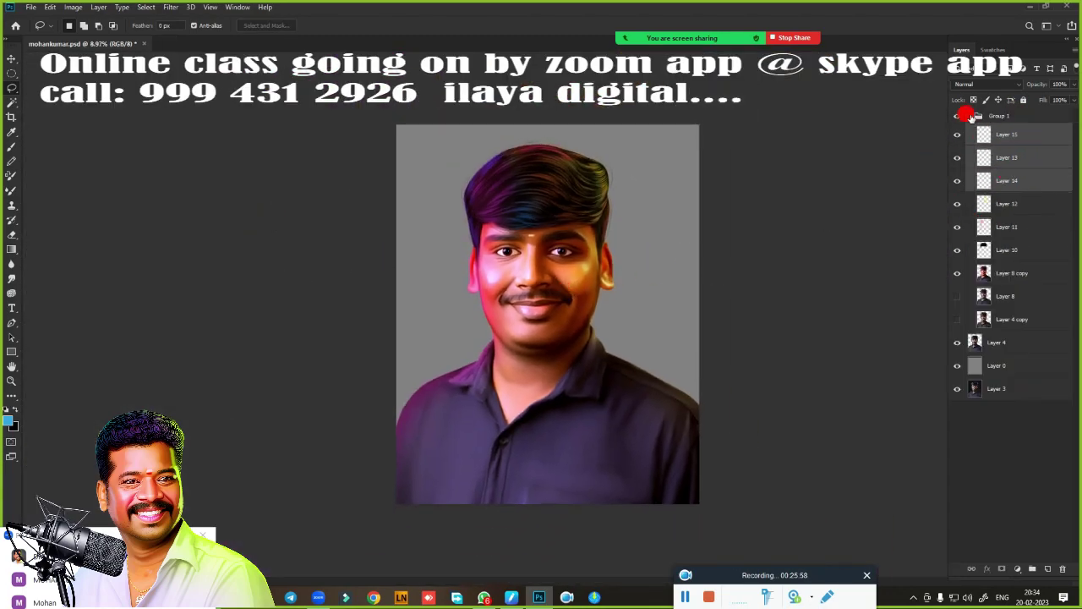
click(968, 115)
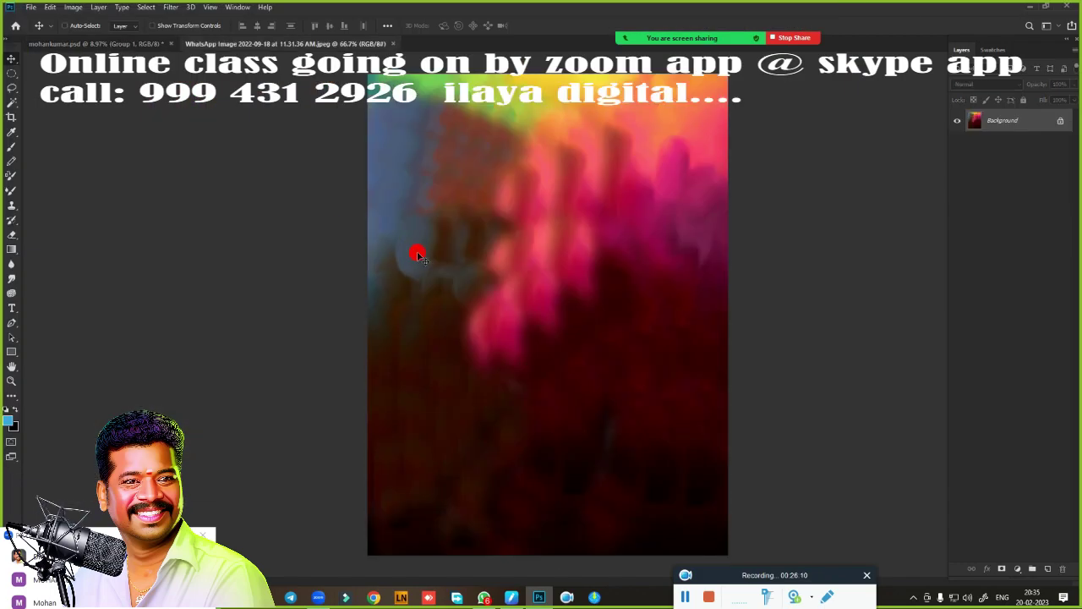
- Drag the WhatsApp image into the portrait and transform it to fill the canvas
mouse_move(418, 251)
mouse_down()
mouse_move(440, 226)
mouse_move(685, 500)
mouse_up()
key(ctrl+t)
right_click(440, 226)
click(550, 360)
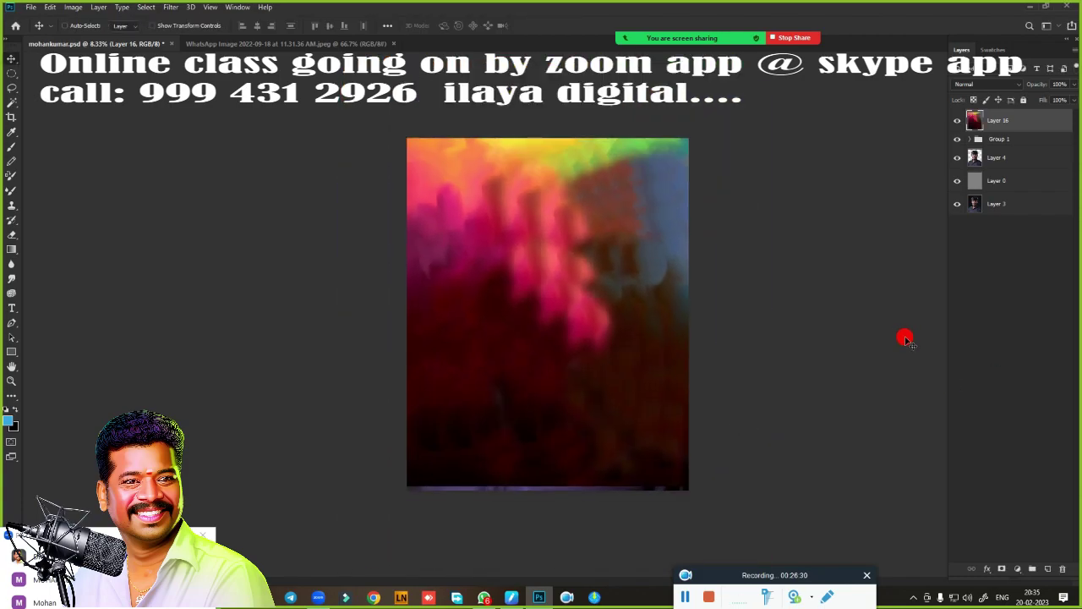
- Move Layer 16 below the portrait layers and shift its hue with lowered saturation
drag(998, 120, 1019, 182)
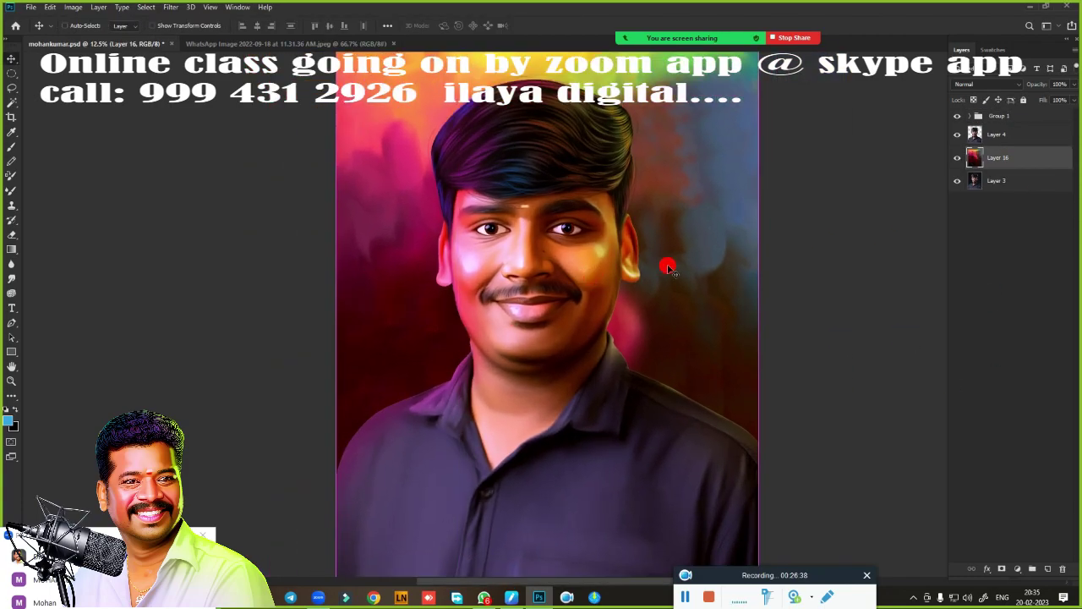
mouse_move(844, 141)
mouse_down()
mouse_move(785, 140)
mouse_move(872, 149)
mouse_move(849, 151)
mouse_up()
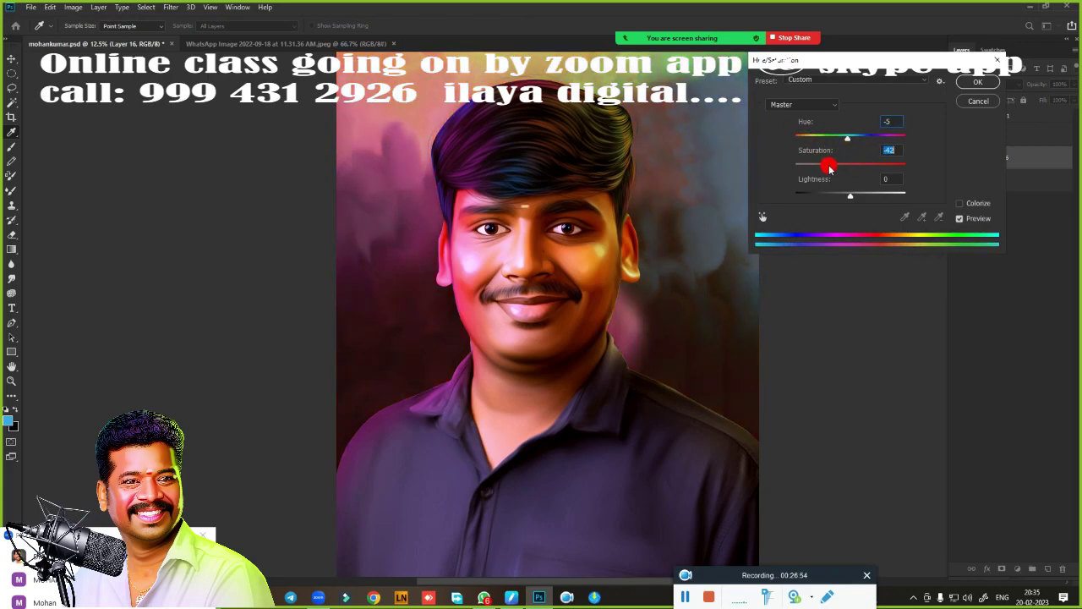
drag(852, 199, 841, 195)
key(Return)
key(ctrl+minus)
- On a new layer, stroke the whole canvas with a 200 px white inside border
key(ctrl+shift+alt+n)
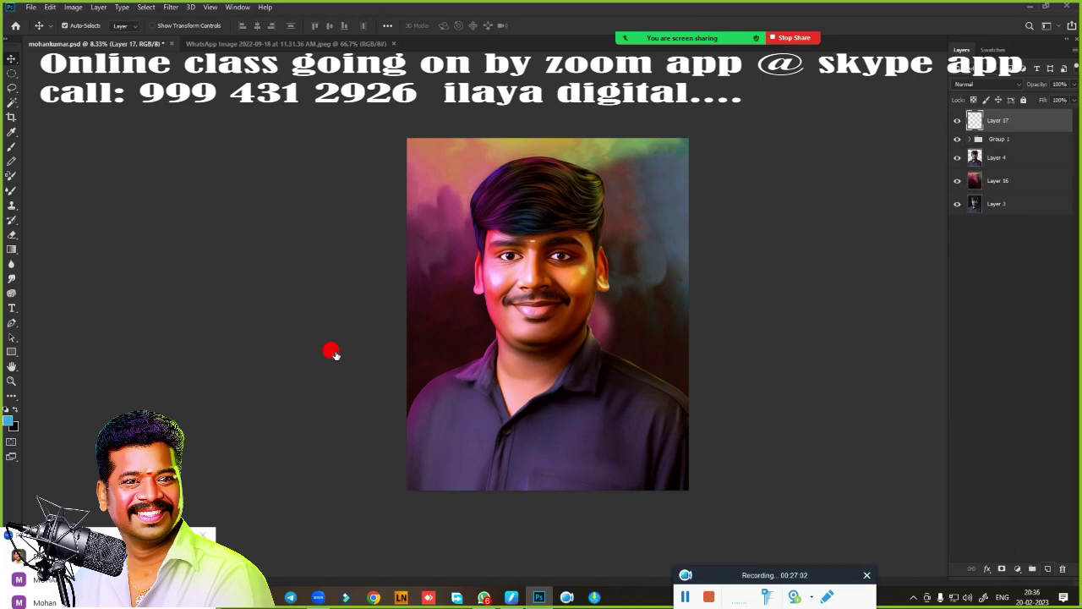
key(ctrl+a)
right_click(556, 330)
click(681, 478)
click(500, 176)
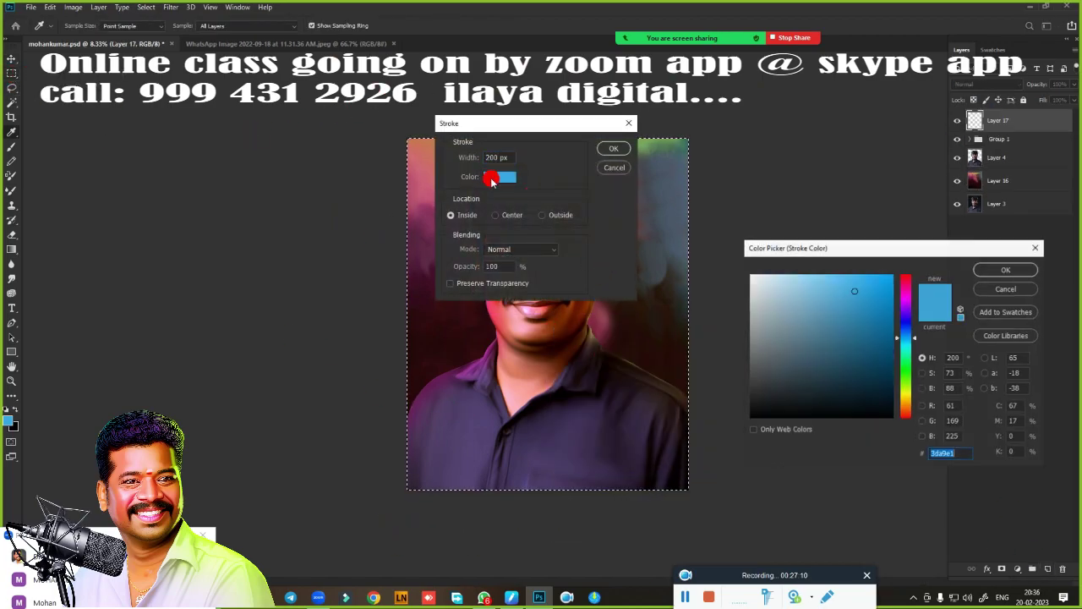
click(753, 275)
key(Return)
click(614, 148)
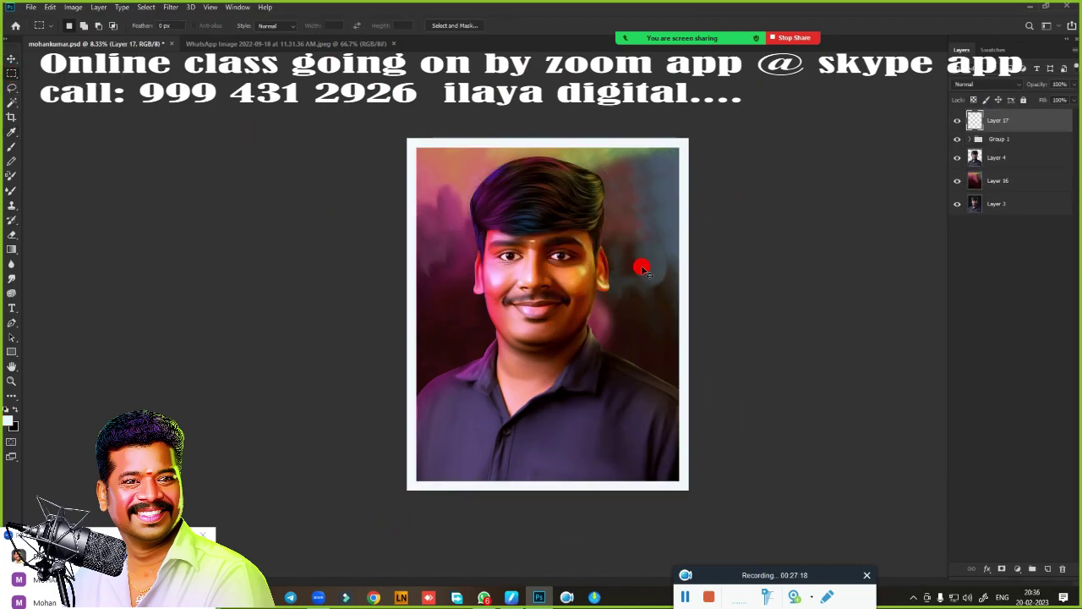
key(ctrl+plus)
- Merge a copy of Group 1, hide the original, and raise saturation by +8
key(v)
click(985, 139)
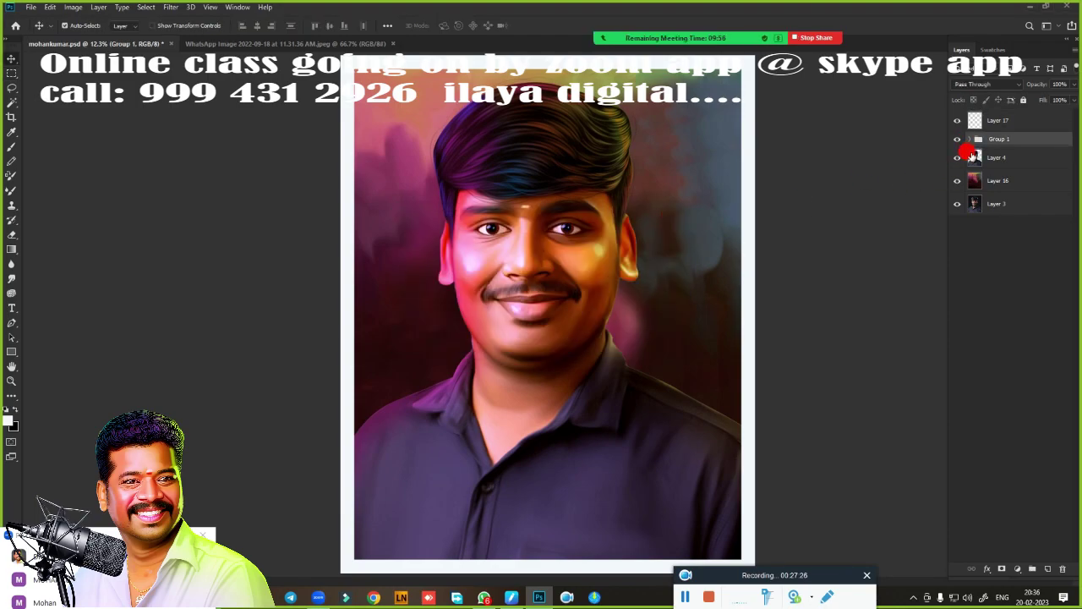
key(ctrl+j)
key(ctrl+e)
click(957, 161)
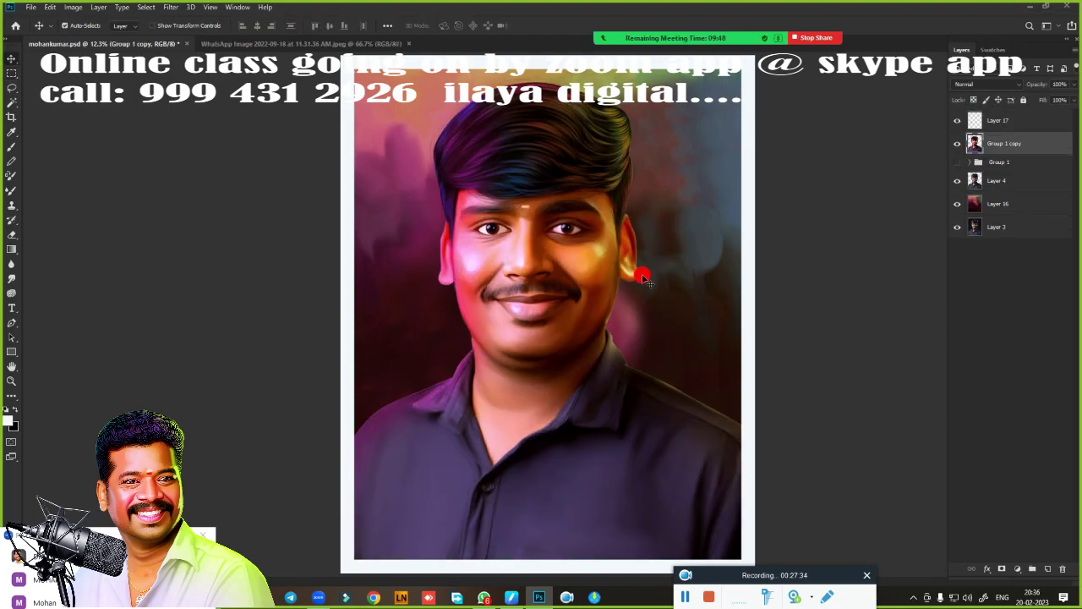
scroll(644, 279, up, 1)
key(ctrl+u)
mouse_move(850, 168)
mouse_down()
mouse_move(771, 198)
mouse_move(852, 170)
mouse_up()
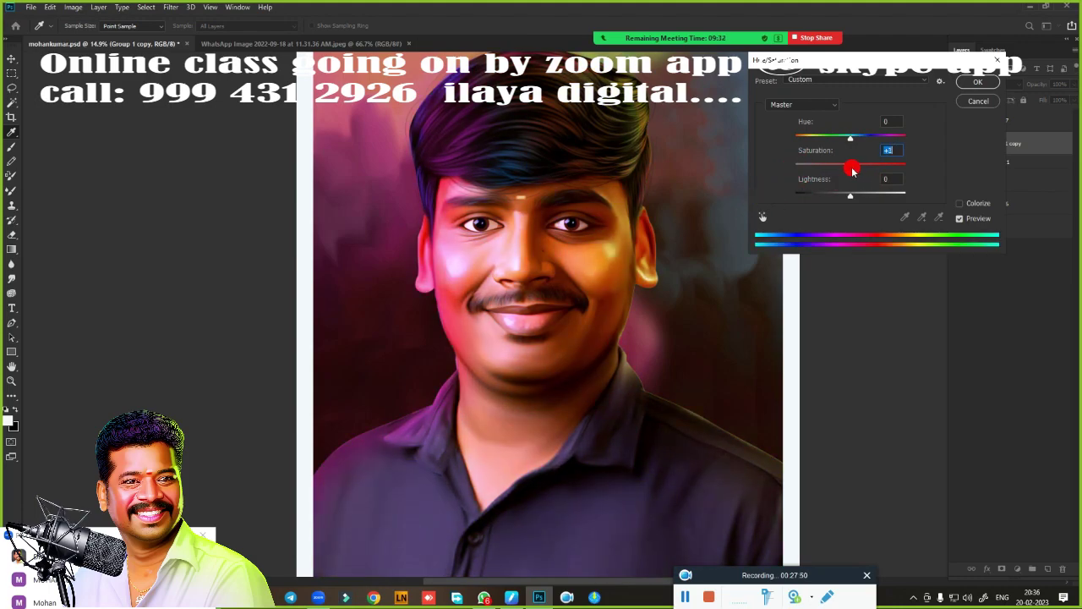
- Apply the saturation boost, then duplicate Layer 16 above Group 1 copy
click(977, 82)
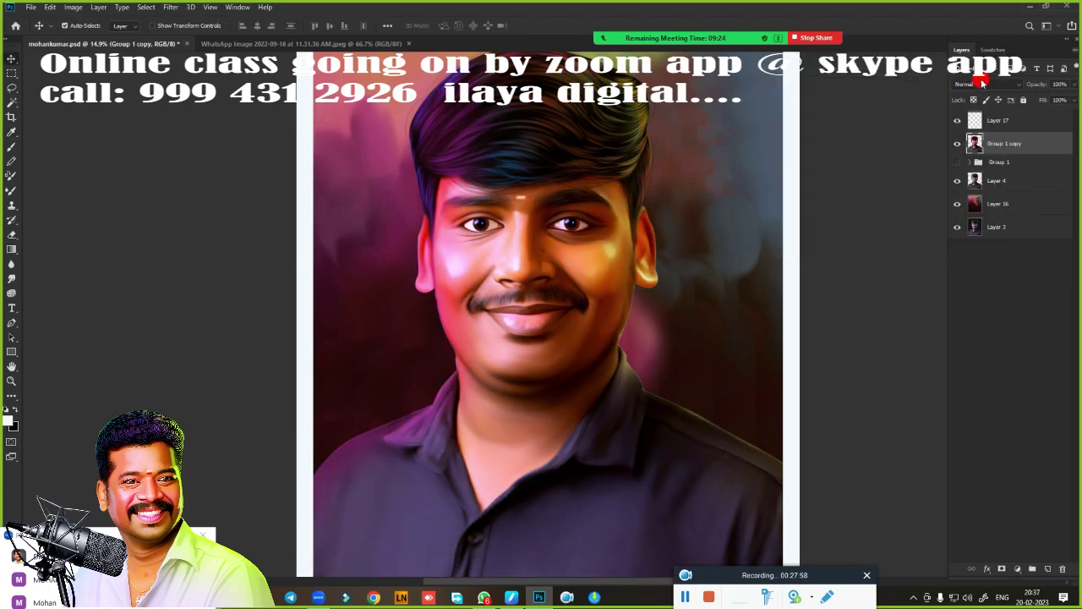
scroll(639, 229, down, 2)
click(997, 204)
key(ctrl+j)
key(ctrl+bracketright)
key(ctrl+bracketright)
key(ctrl+bracketright)
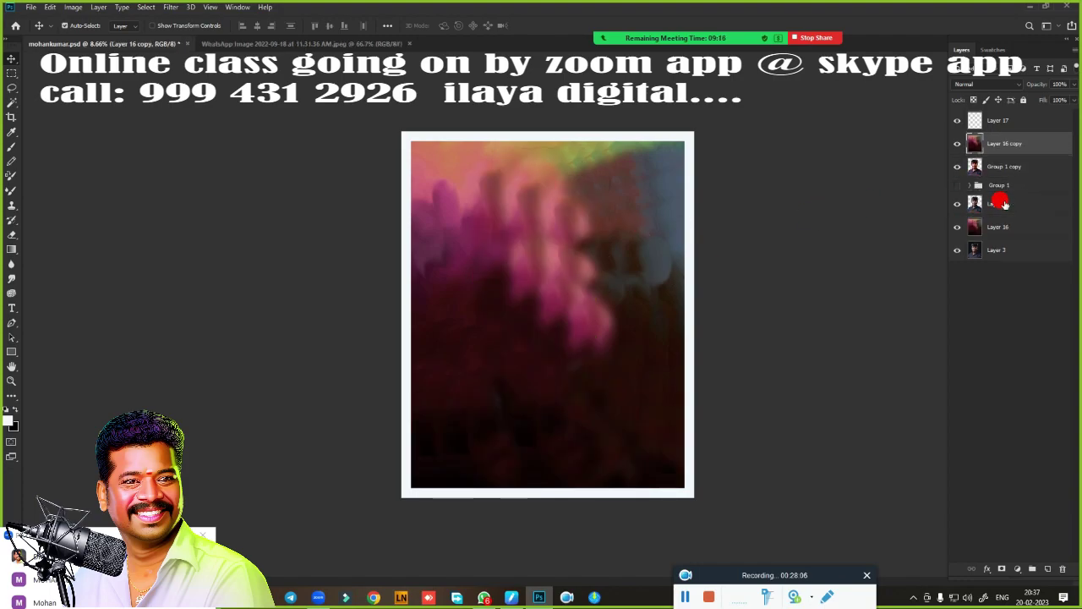
- Erase the background copy over the figure at 100% opacity and save the document
key(e)
key(0)
mouse_move(457, 254)
mouse_down()
mouse_move(556, 314)
mouse_move(720, 353)
mouse_move(514, 231)
mouse_up()
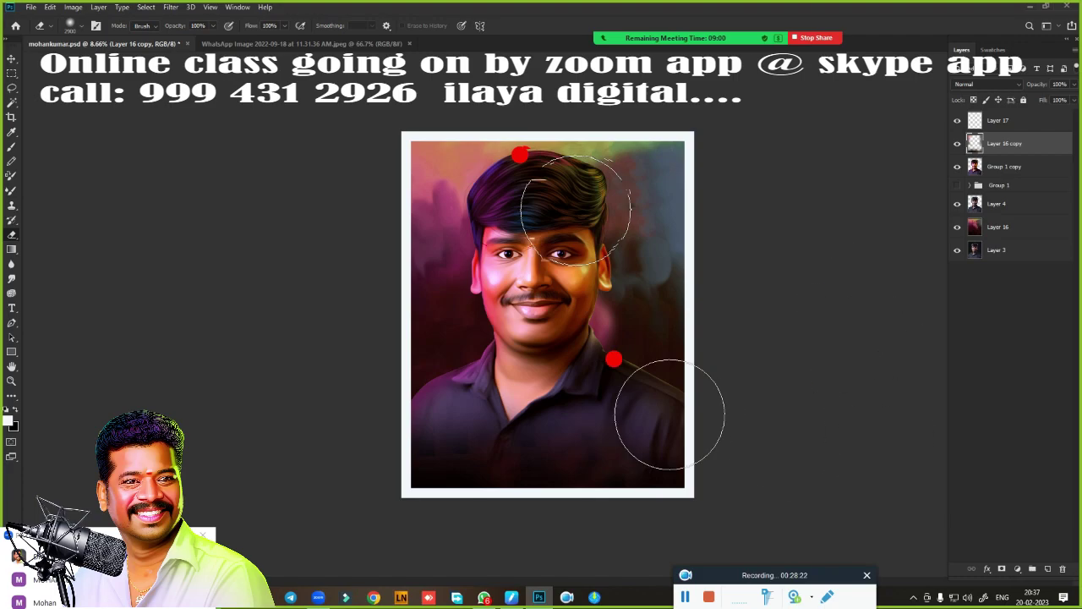
scroll(608, 355, up, 1)
key(ctrl+s)
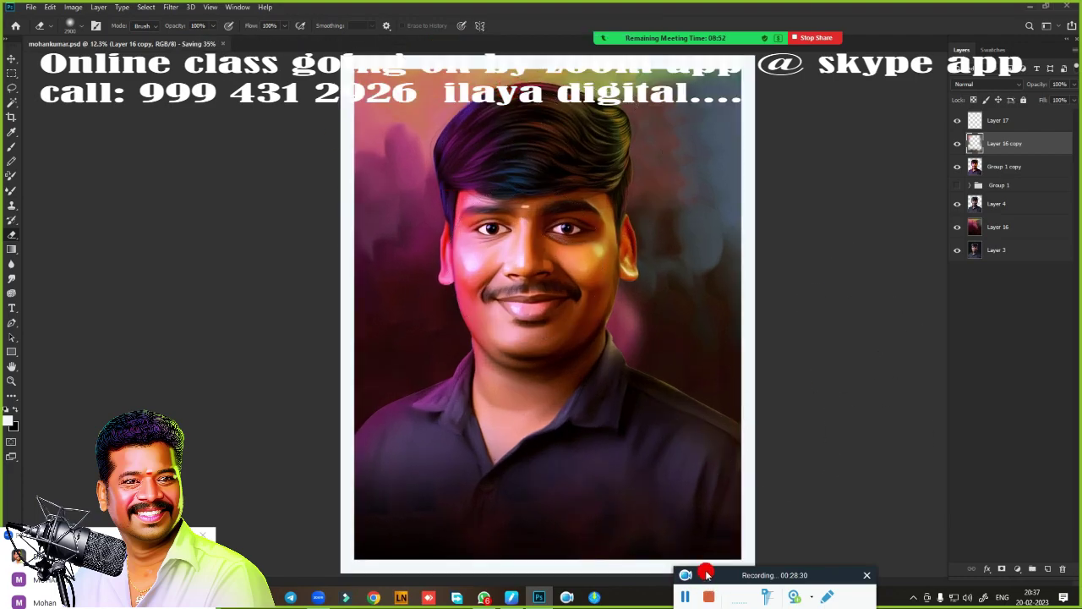